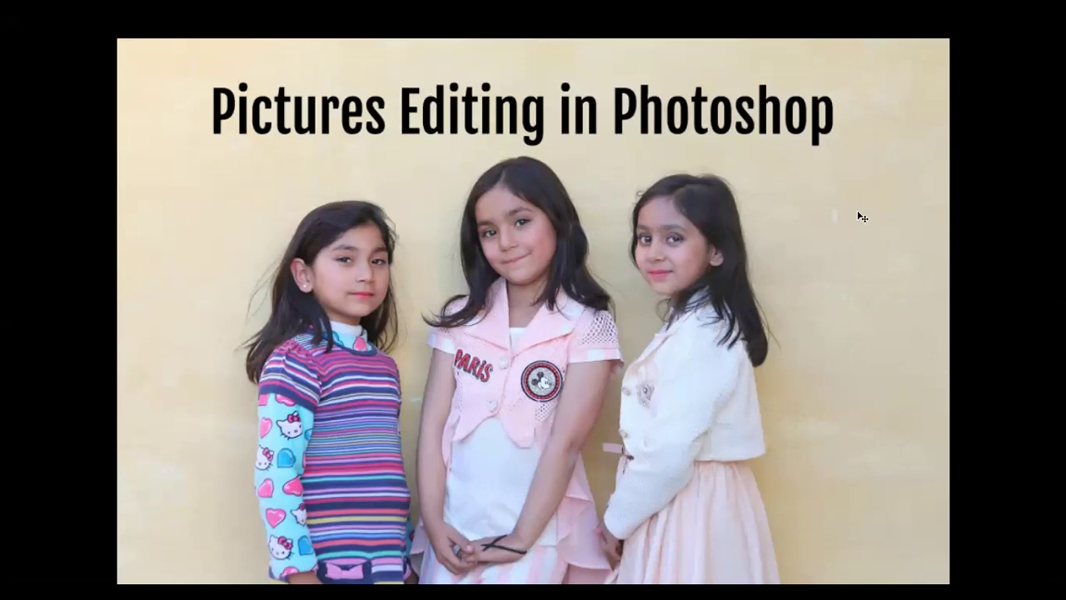
- Switch IMG_8086 out of full screen back to Standard Screen Mode
key(f)
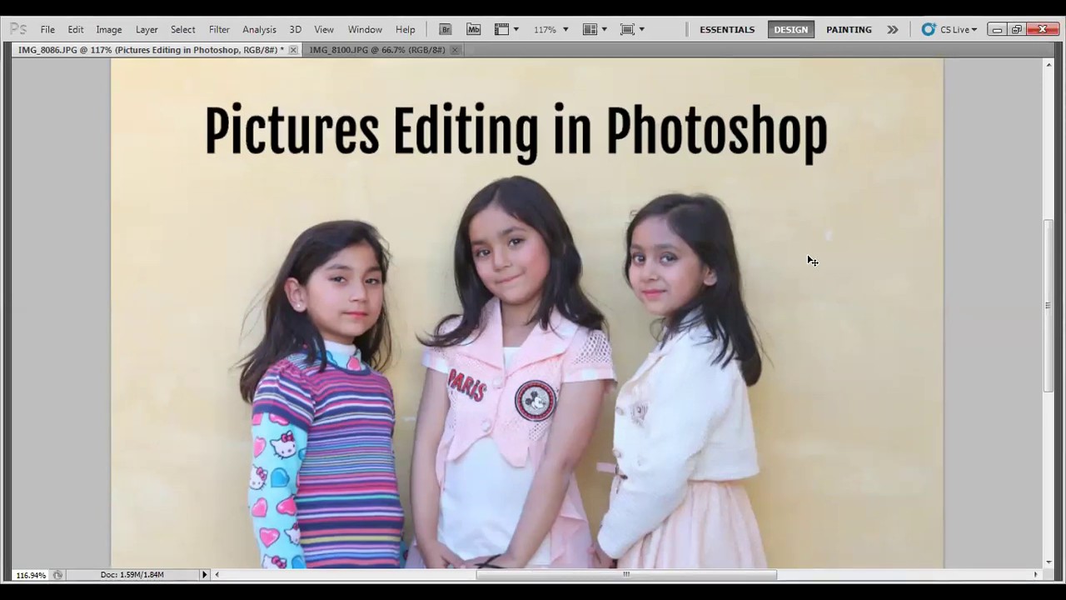
- Bring back the toolbox and panels and zoom the group photo to 200%
key(Tab)
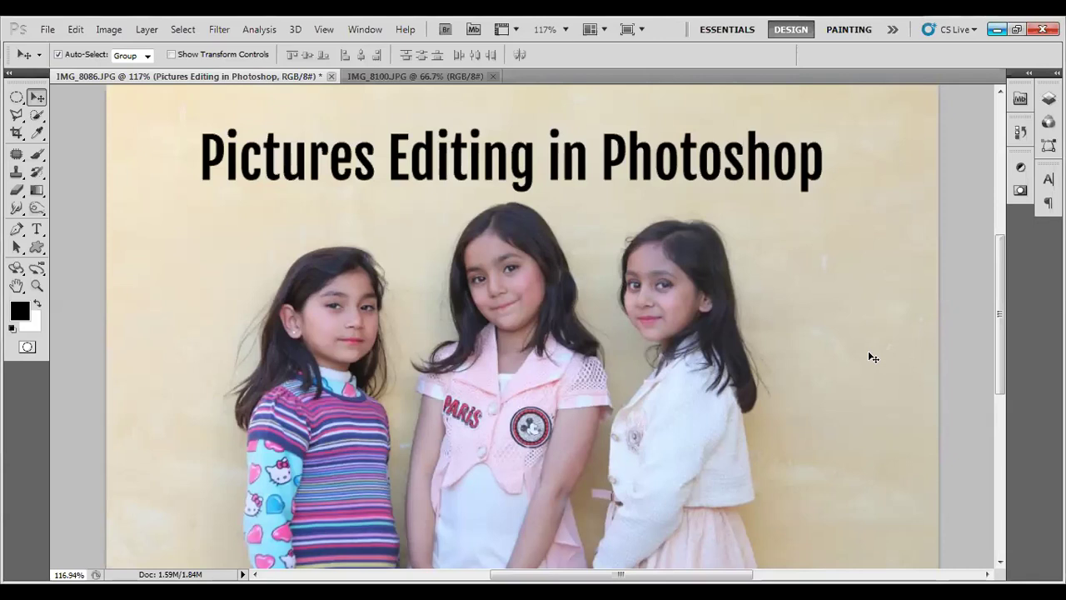
key(ctrl+plus)
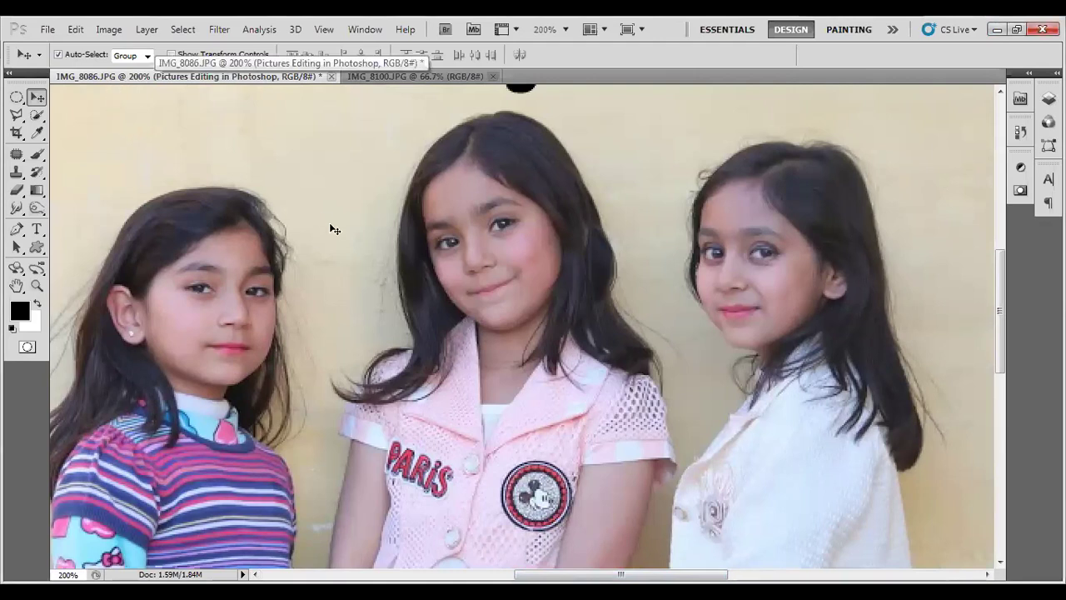
- Zoom the group photo out, then view IMG_8100 at 200% centred on the girl's face and hair
key(ctrl+minus)
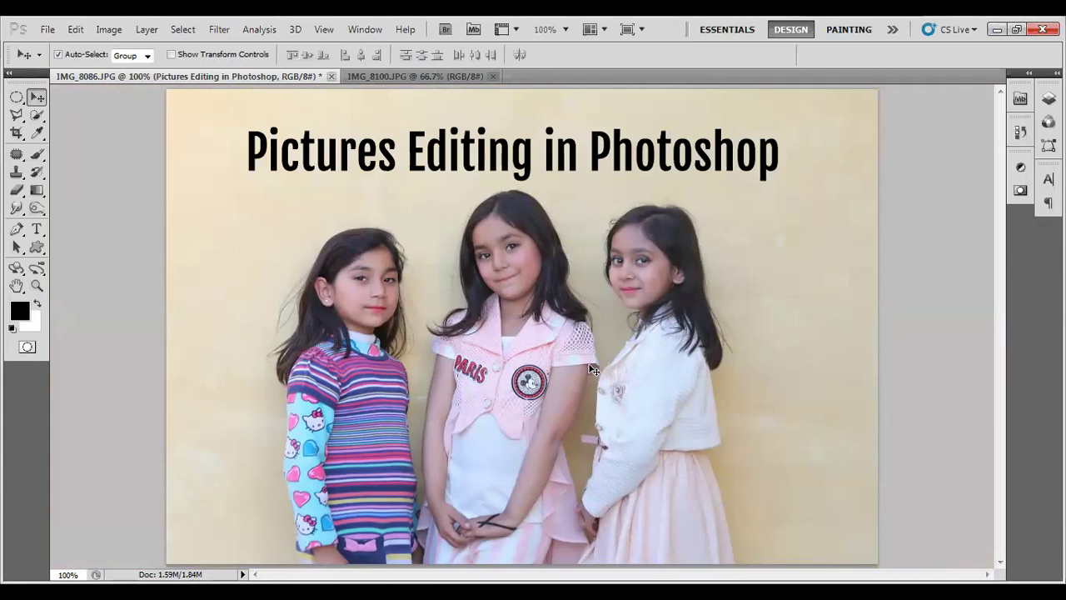
click(425, 80)
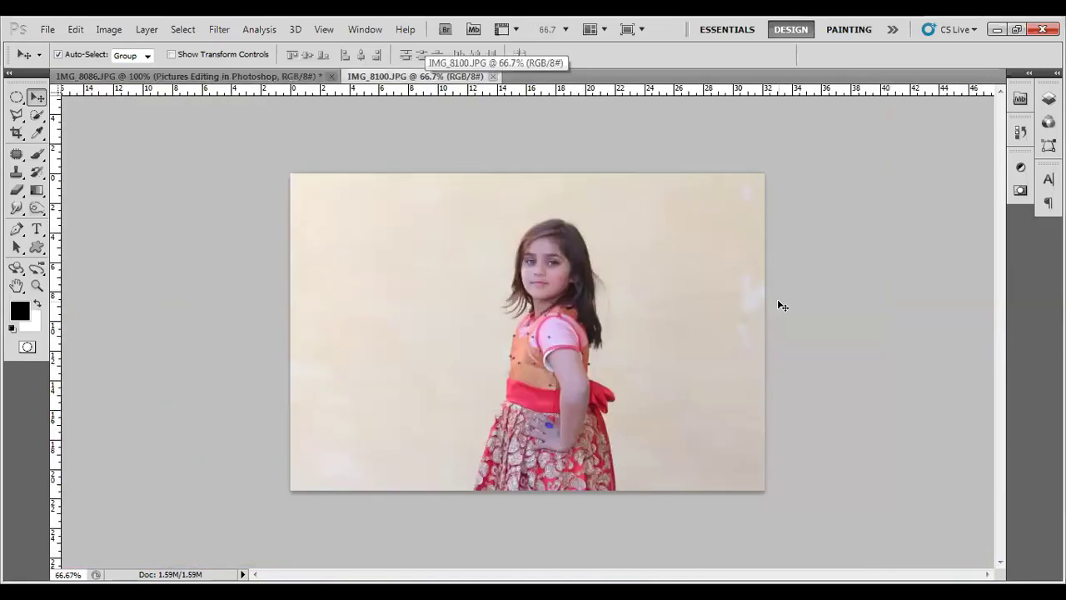
key(ctrl+plus)
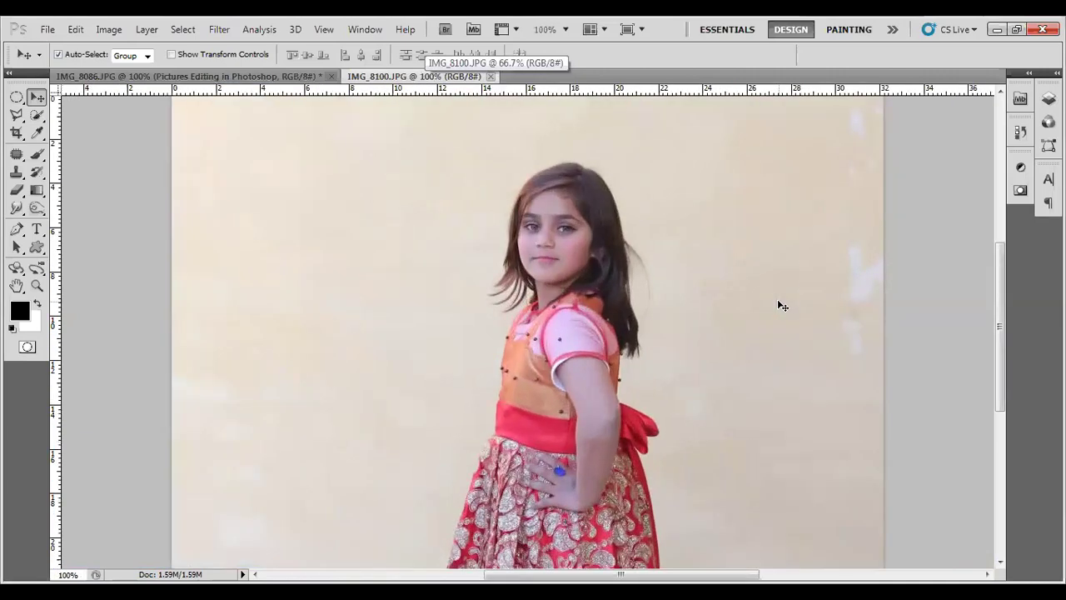
key(ctrl+plus)
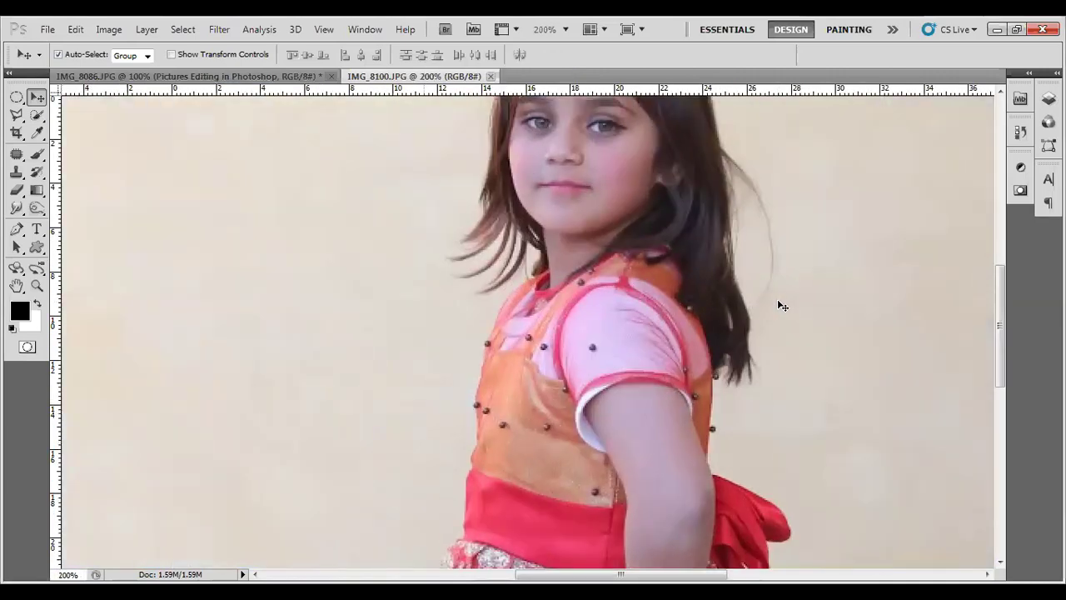
drag(592, 280, 593, 432)
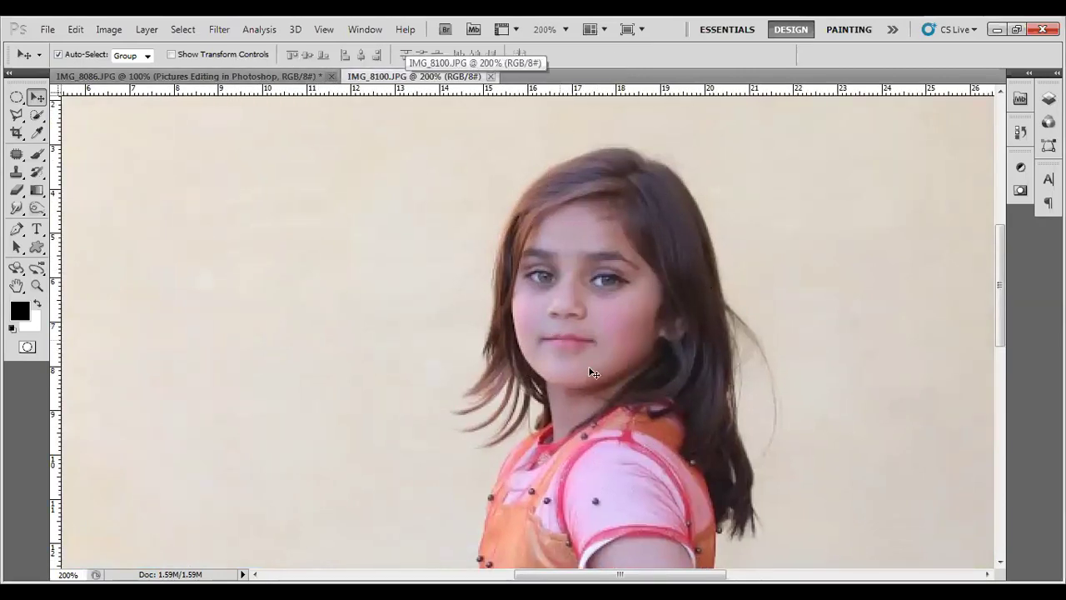
- Return to the IMG_8086.JPG group photo document
click(242, 76)
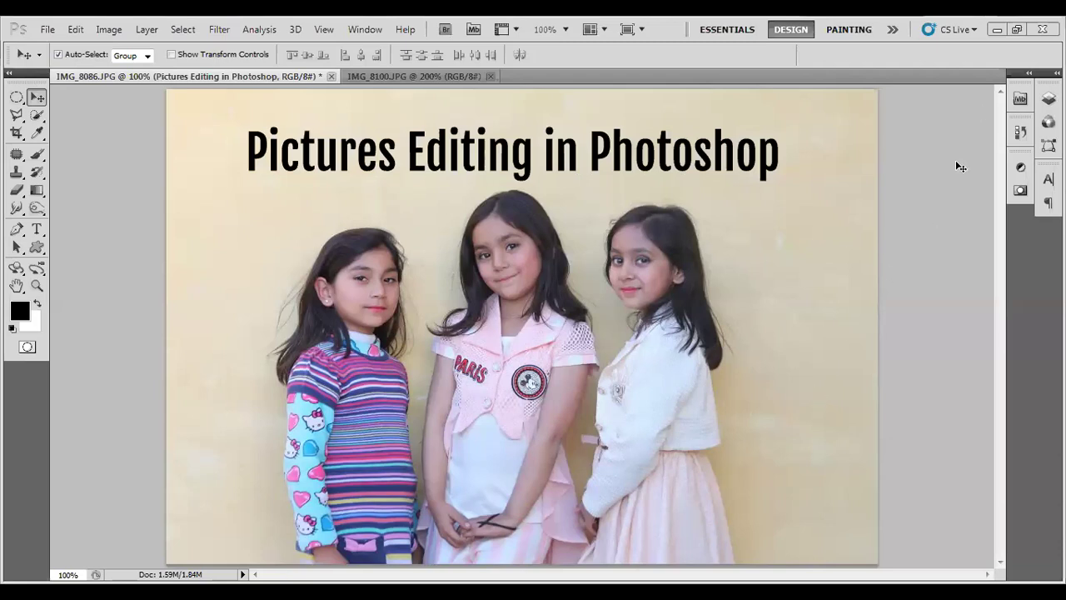
- In the Layers panel, hide the title and Layer 1, then delete both text layers
key(F7)
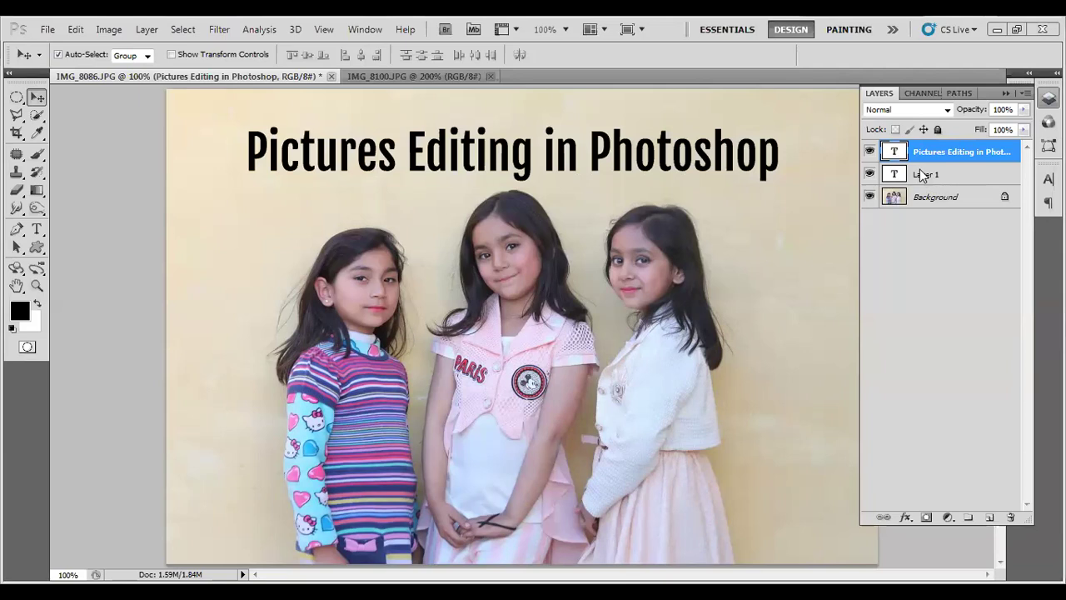
click(869, 151)
click(869, 174)
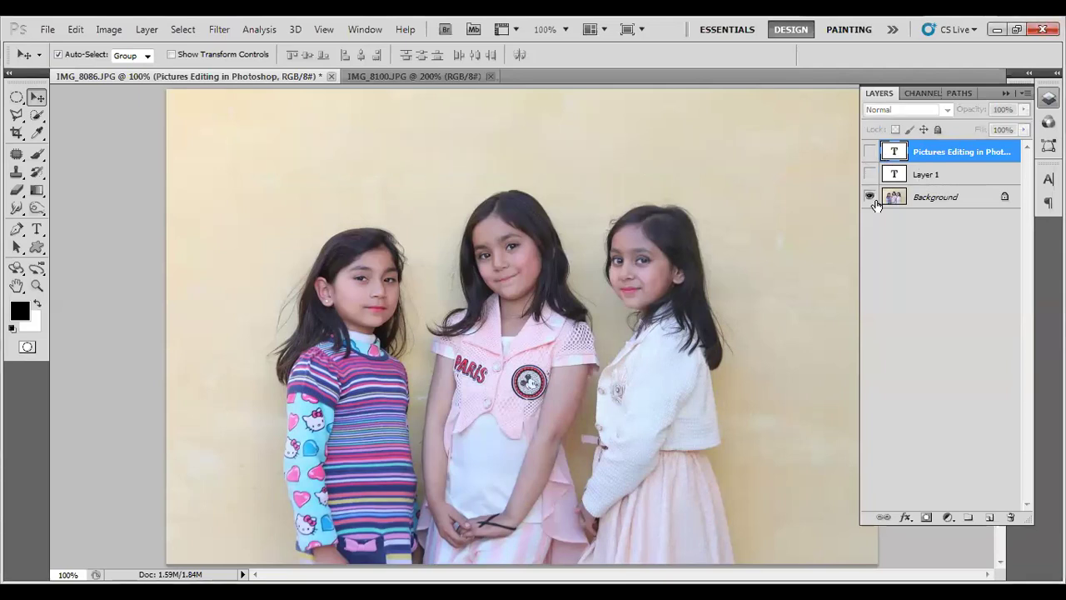
shift+click(961, 181)
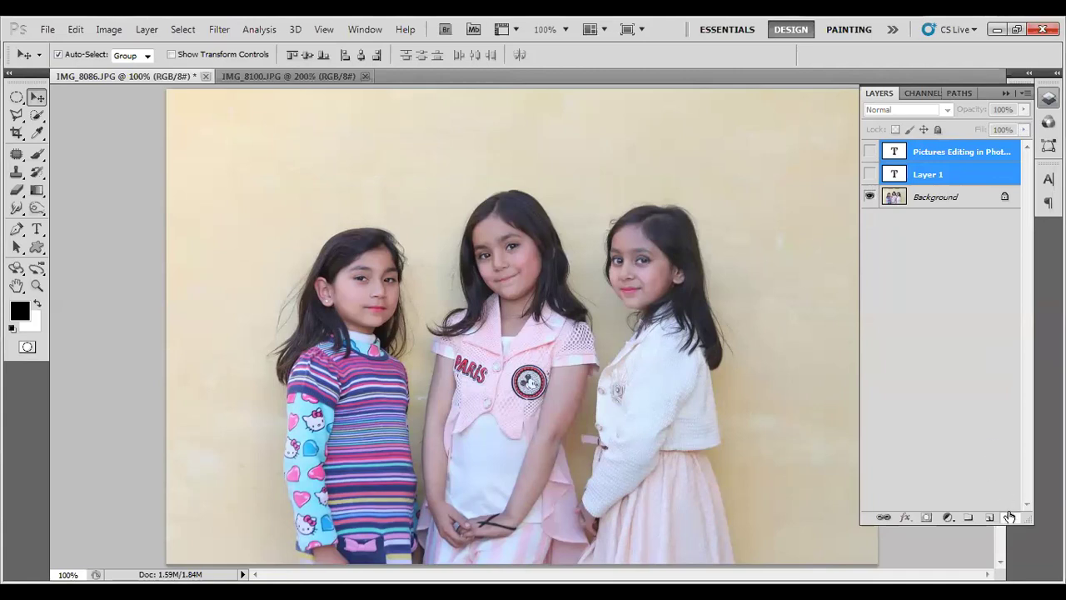
drag(961, 182, 1010, 517)
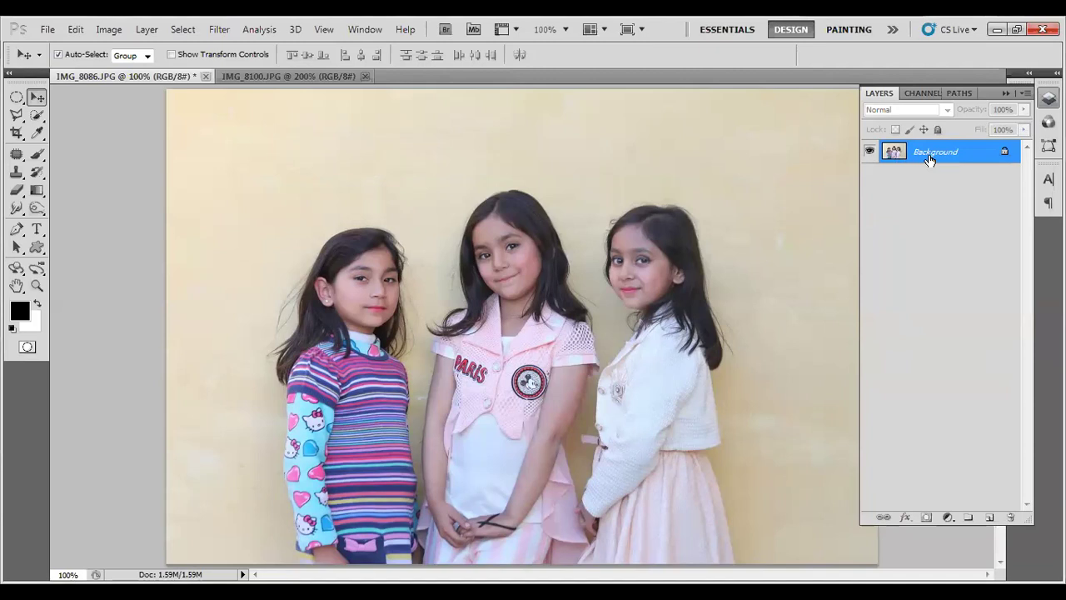
- Duplicate the Background layer and make Background copy the active layer
drag(930, 160, 989, 516)
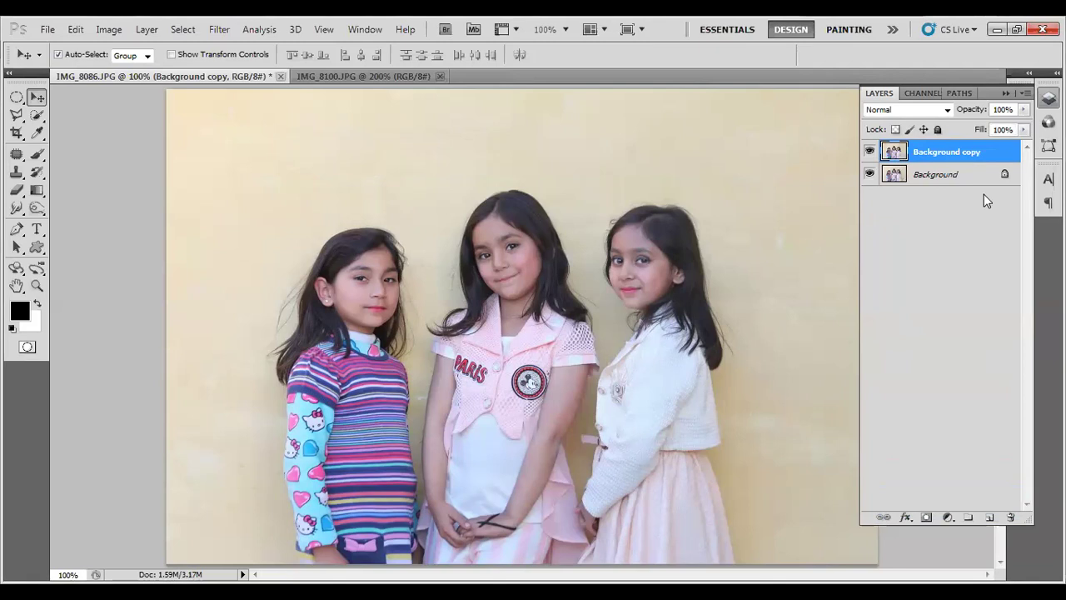
click(938, 175)
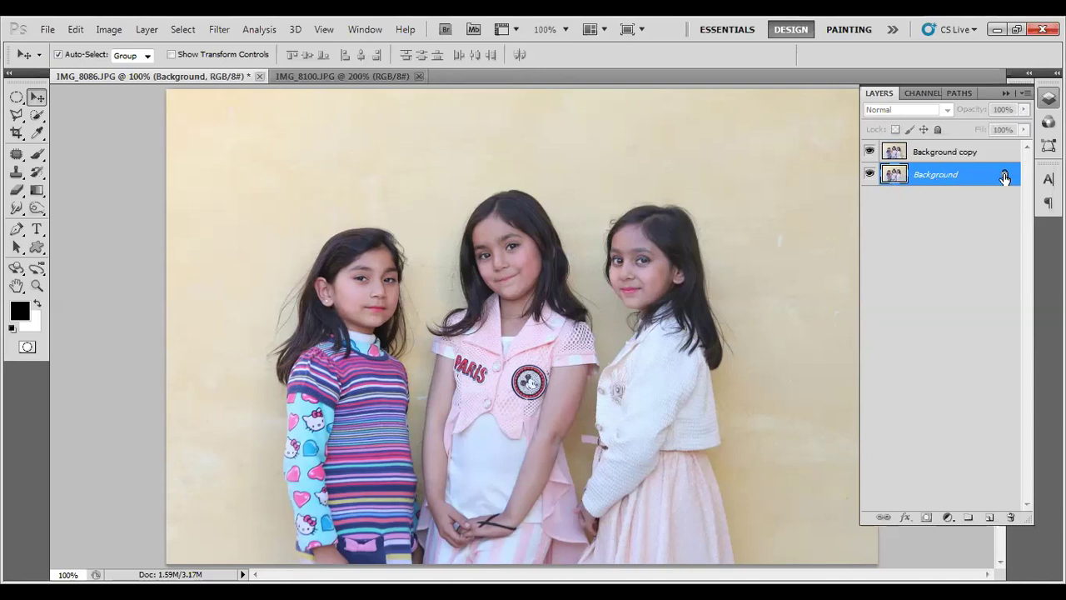
click(929, 153)
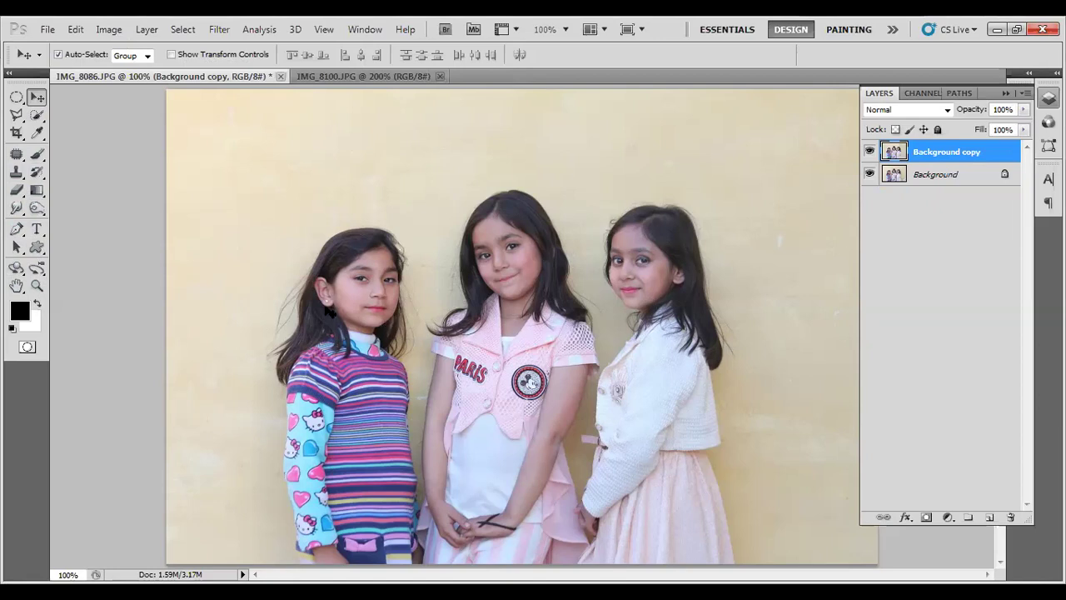
- Set Brightness/Contrast on Background copy to Brightness 42 and Contrast -24, checking the preview
click(116, 32)
mouse_move(133, 68)
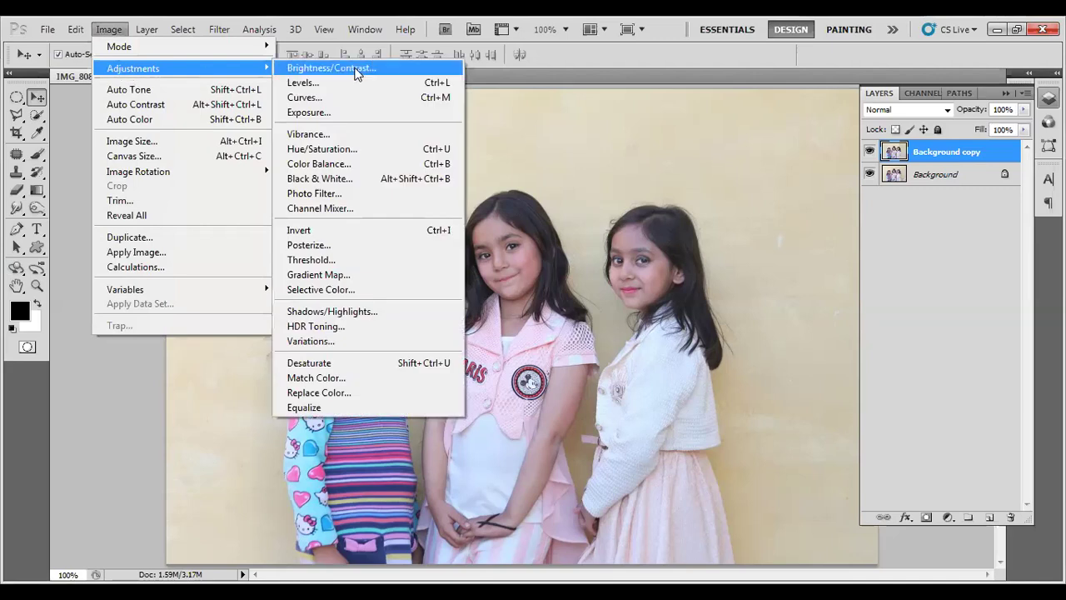
click(356, 72)
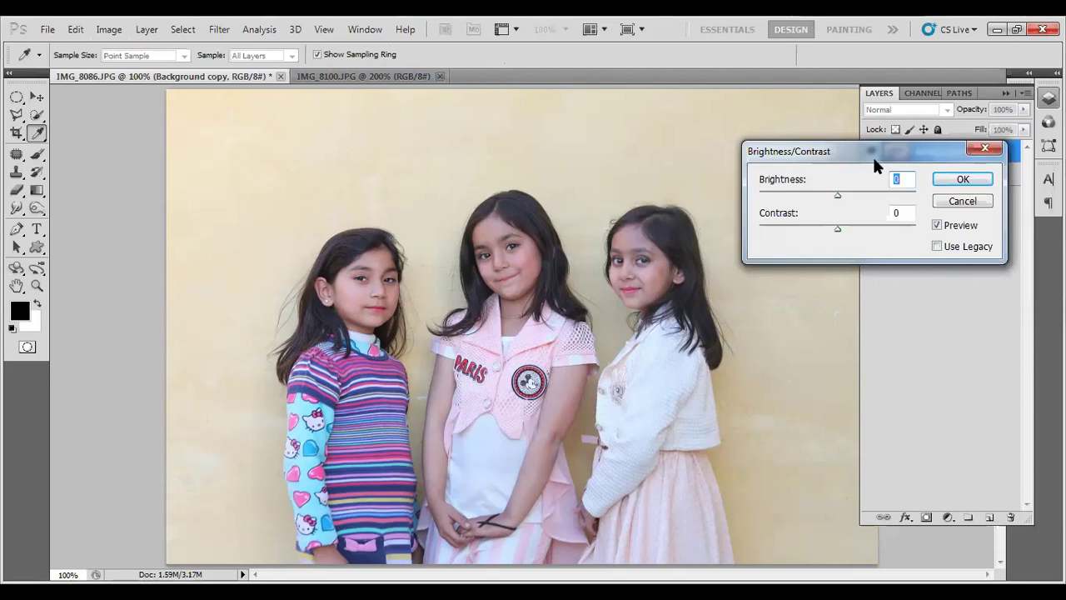
drag(874, 161, 896, 349)
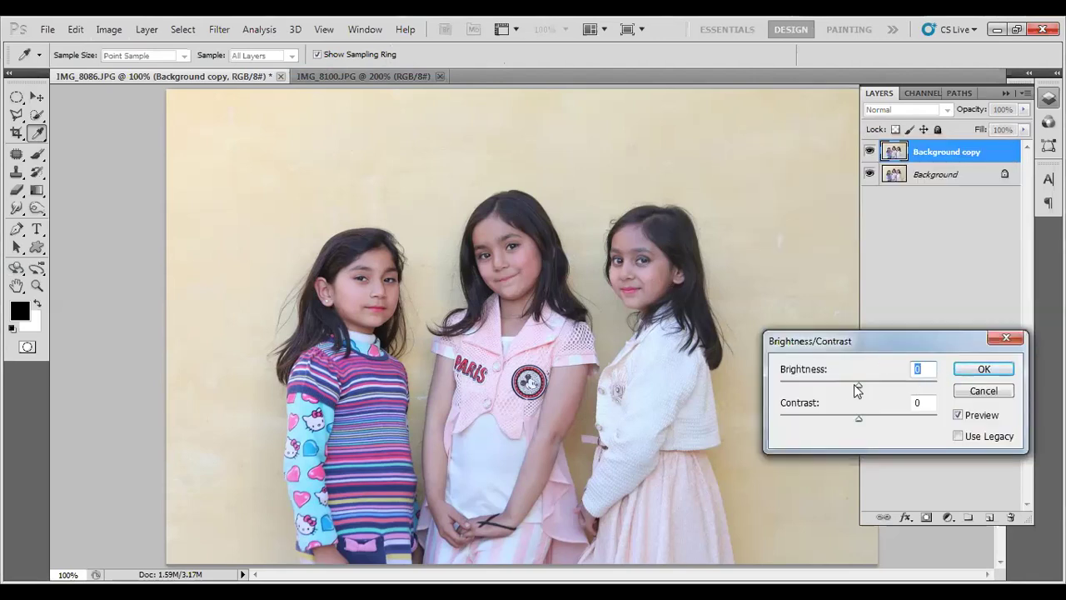
drag(857, 384, 874, 385)
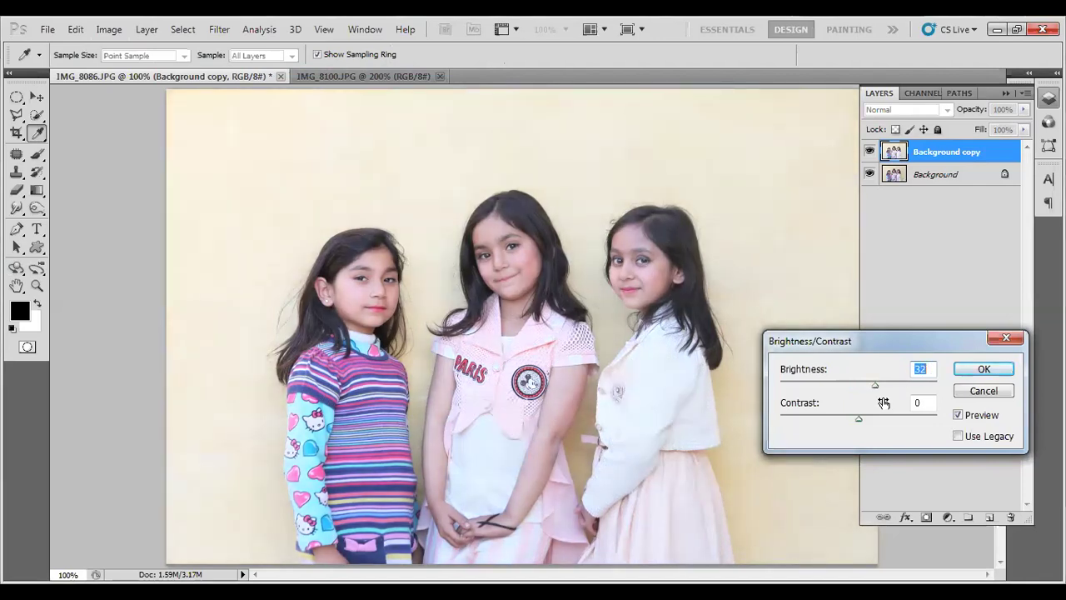
drag(859, 419, 821, 420)
drag(821, 418, 817, 420)
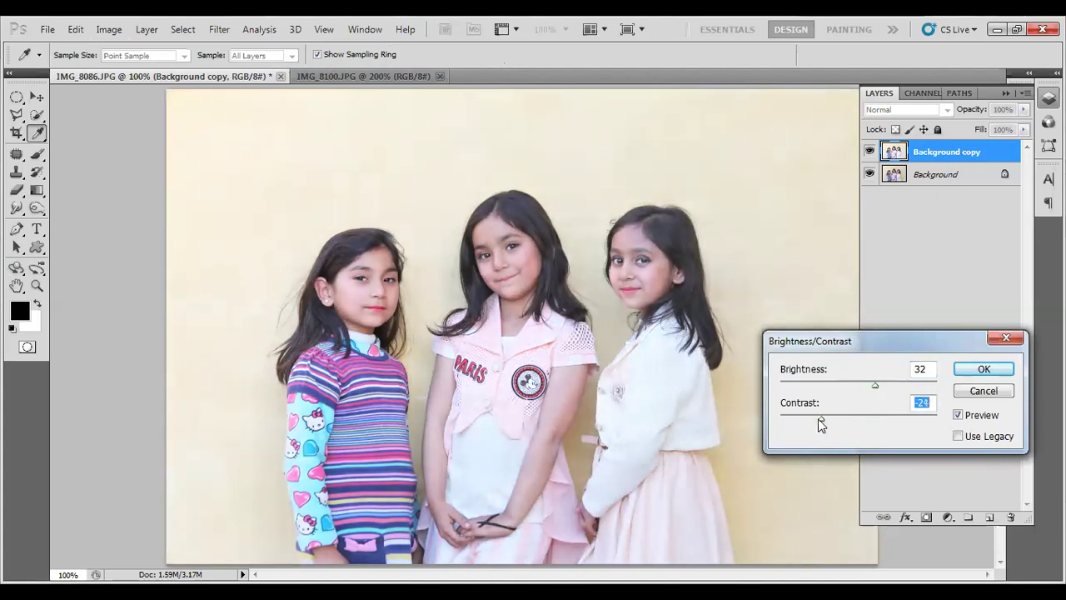
drag(877, 384, 881, 384)
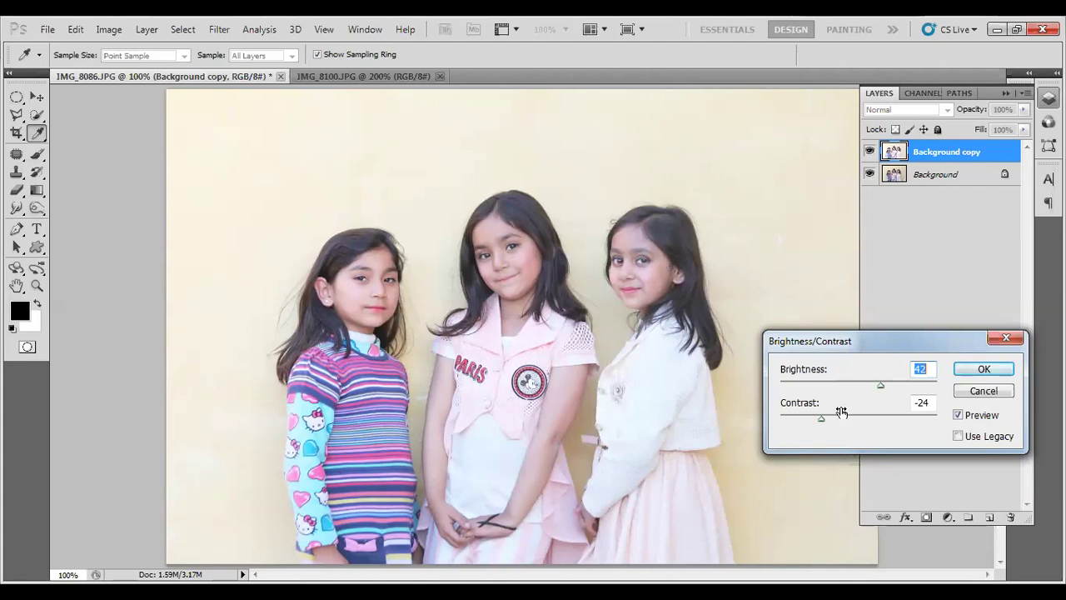
click(959, 415)
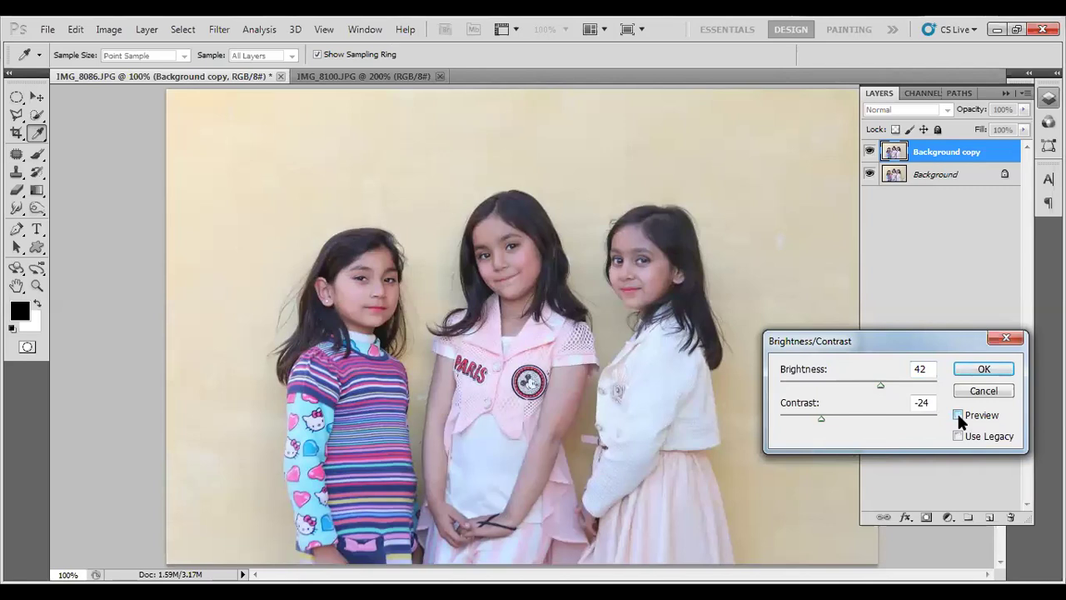
click(959, 415)
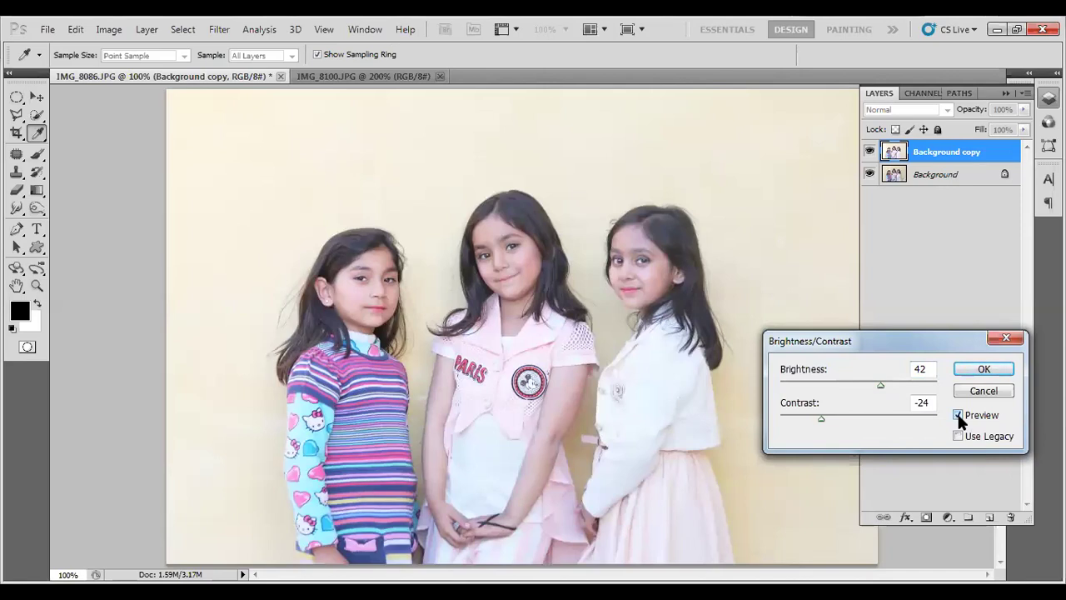
- Apply the brightness/contrast change and duplicate Background into Background copy 2 at the top
click(981, 370)
key(v)
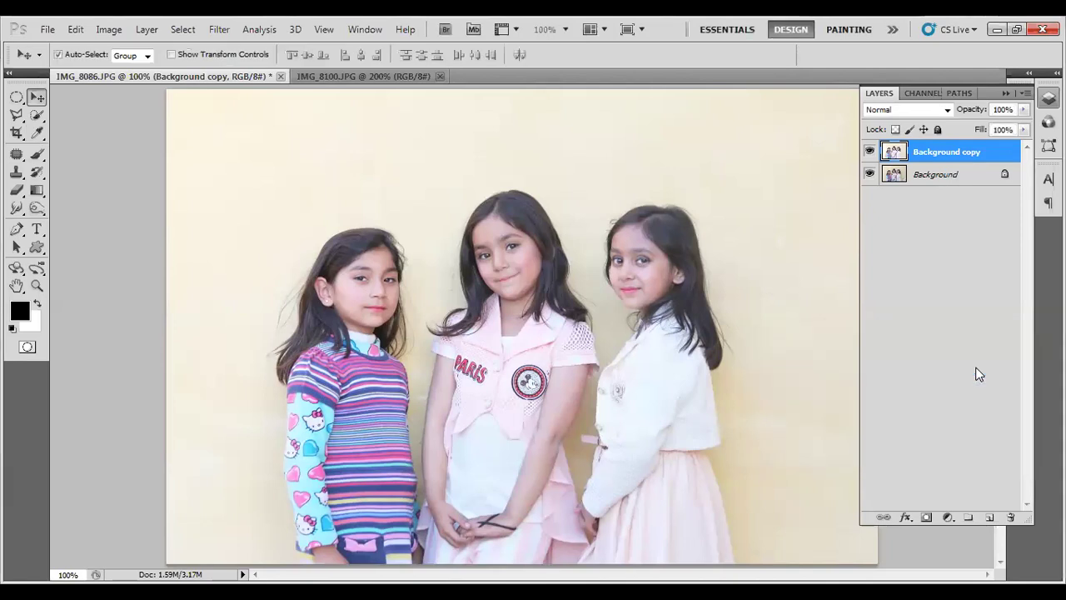
click(943, 174)
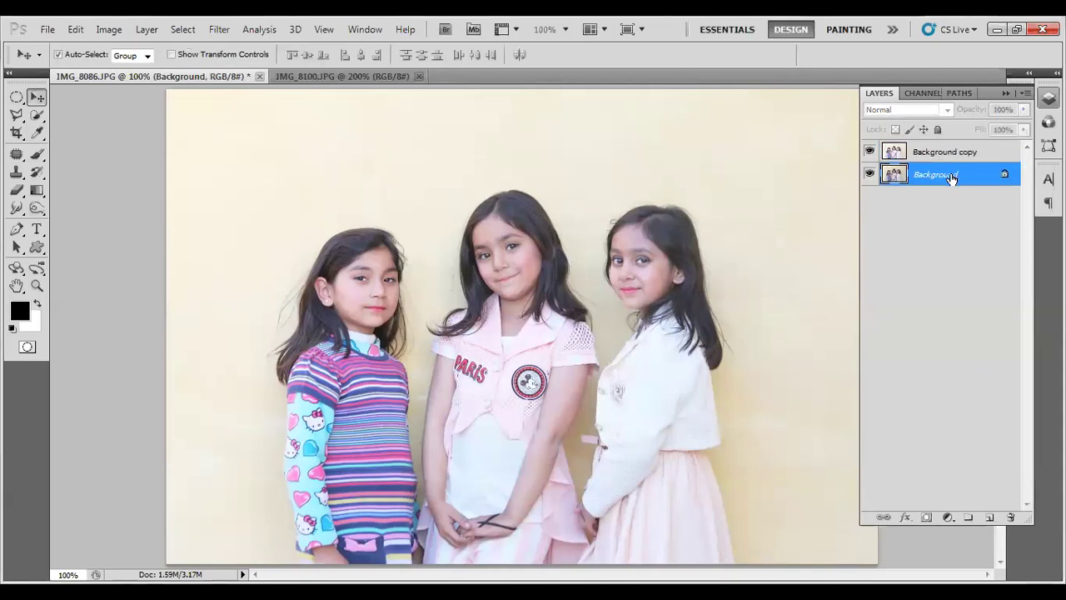
drag(951, 179, 991, 517)
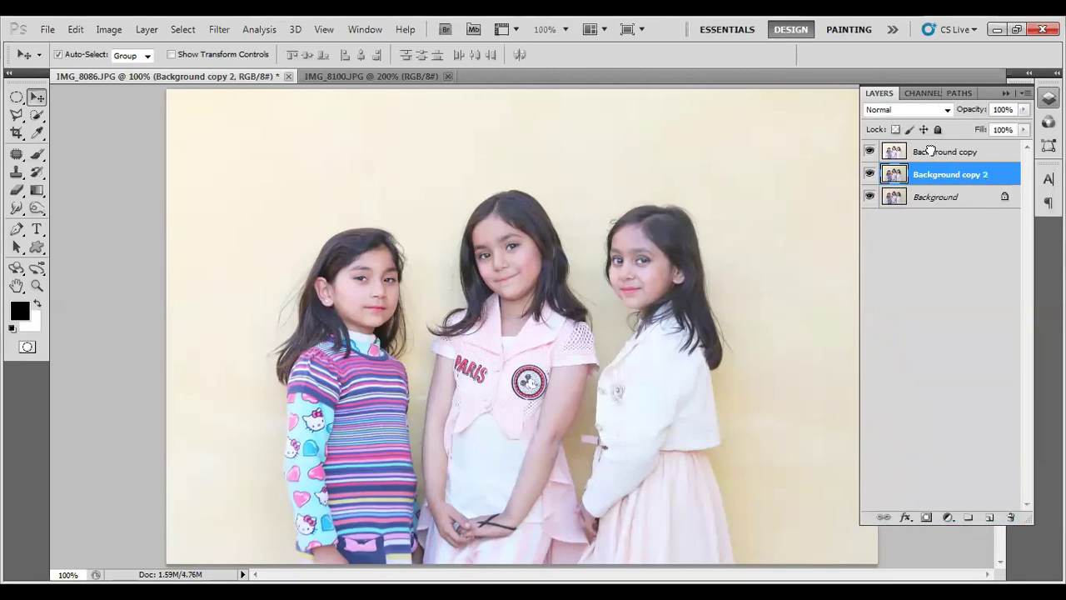
key(ctrl+bracketright)
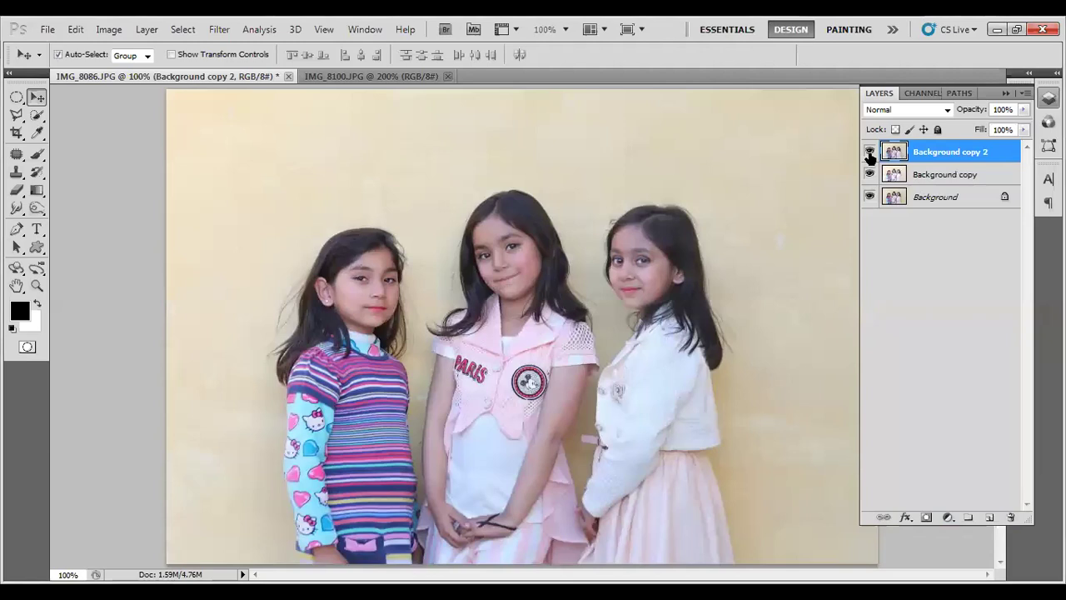
- Keep Background copy 2 visible, hide Background copy, and make Background copy 2 active
click(869, 152)
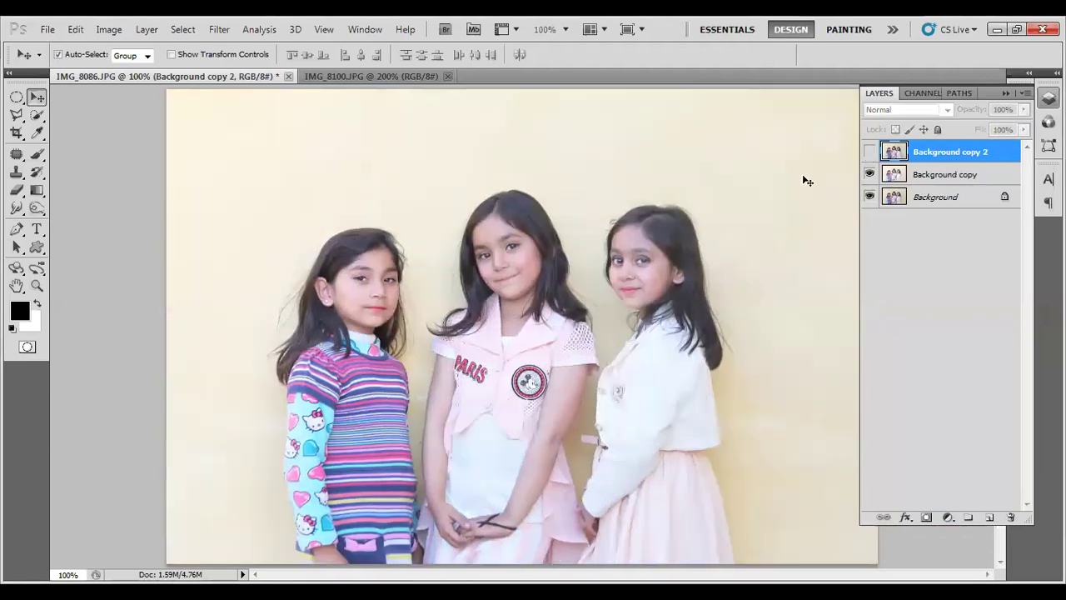
click(869, 152)
click(869, 174)
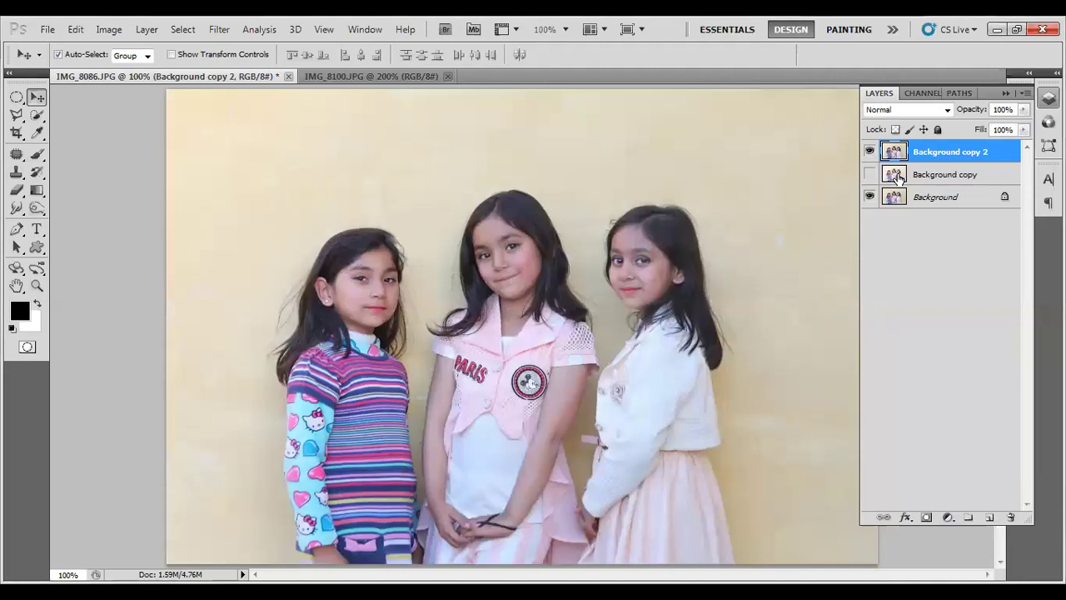
click(927, 175)
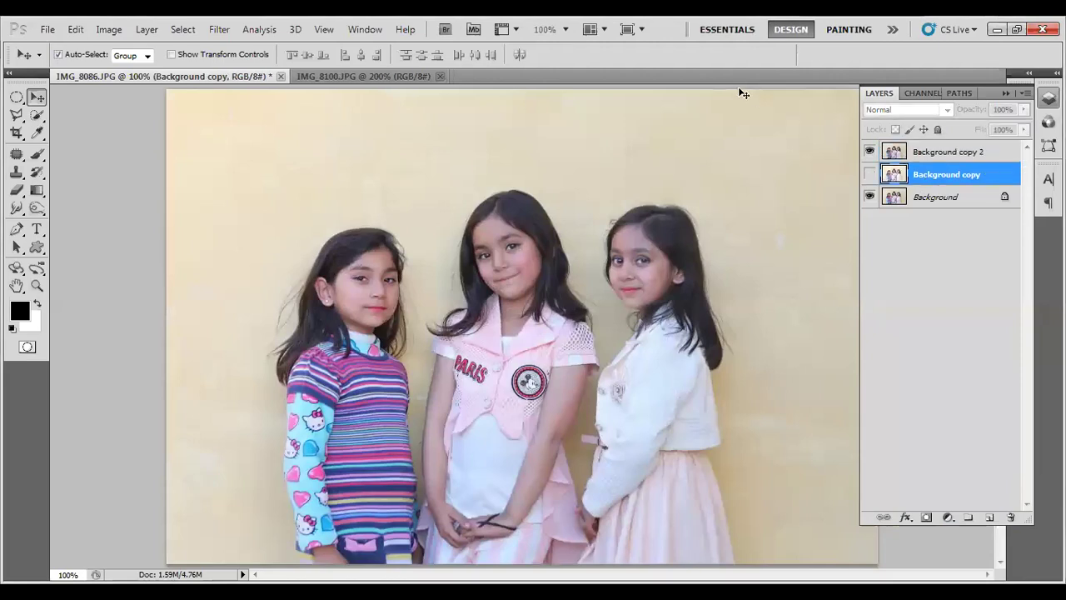
click(923, 153)
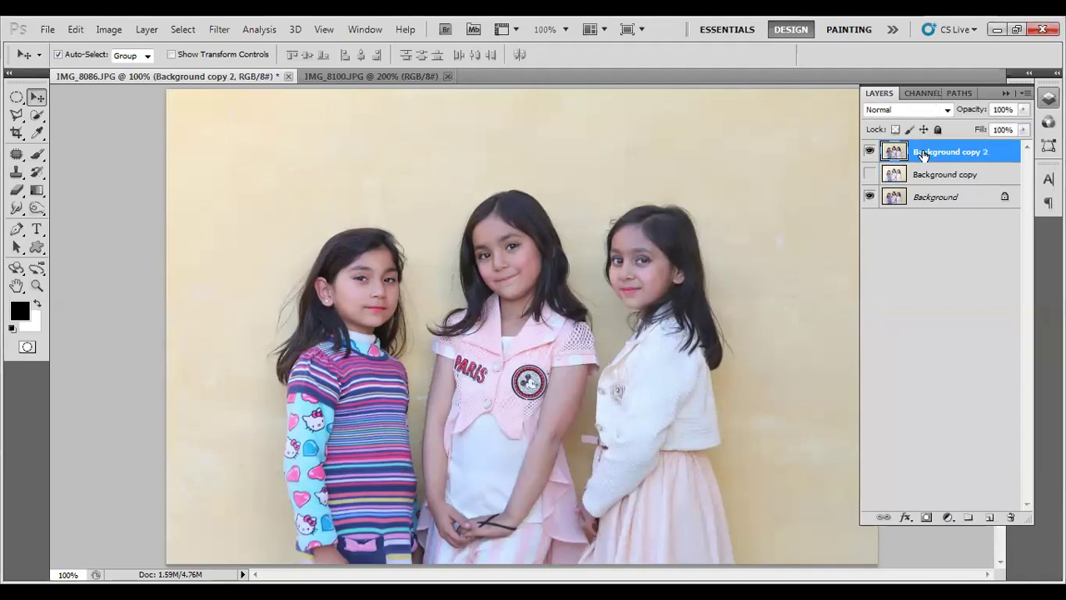
click(108, 33)
mouse_move(133, 69)
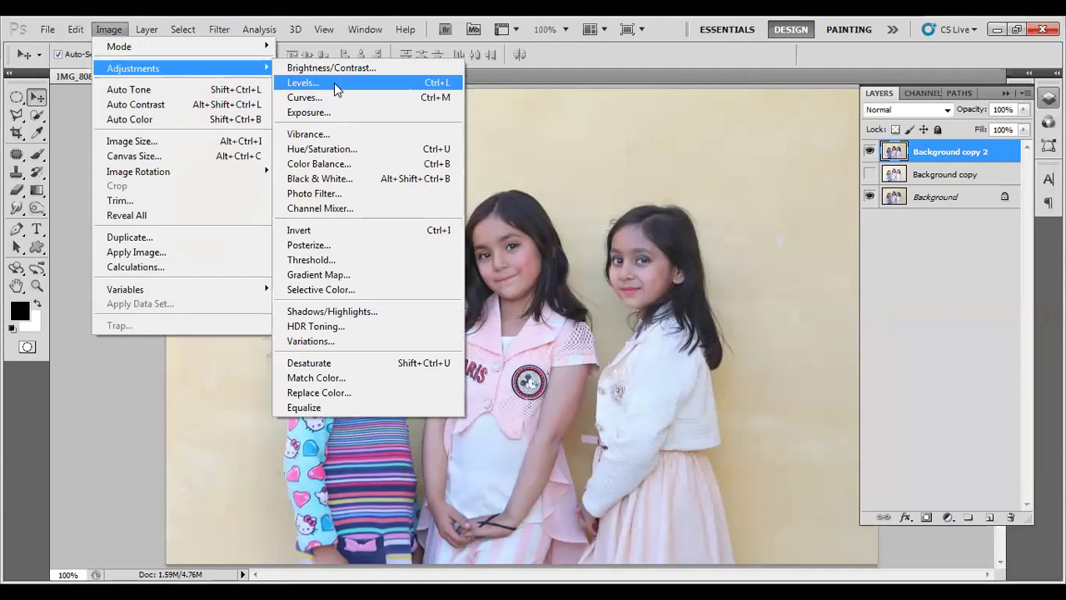
- Set Levels on Background copy 2 to input 25, 1.00 and 199, comparing with preview off
click(334, 83)
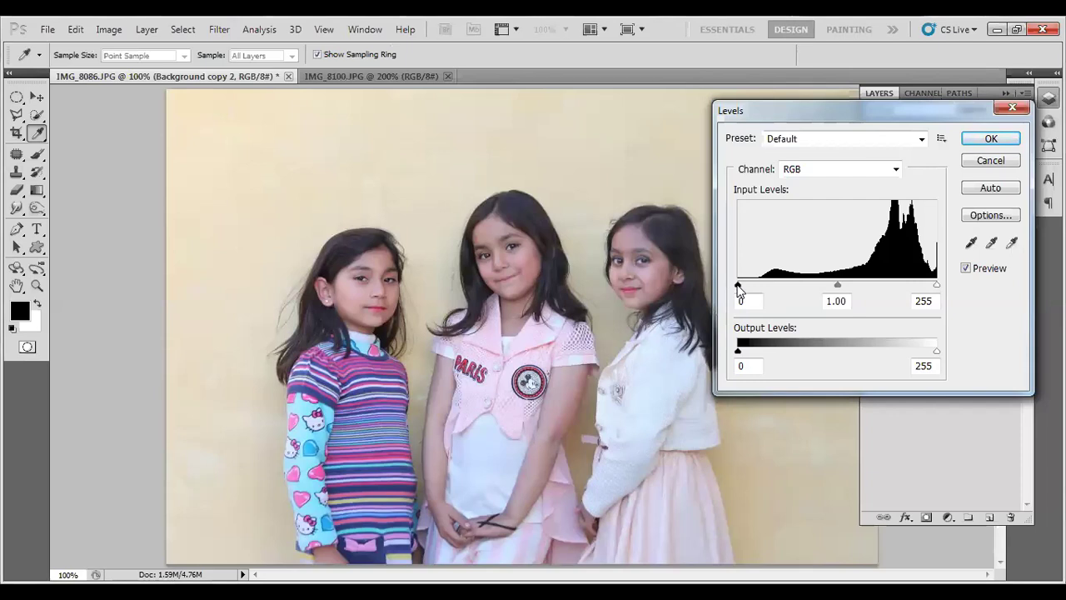
drag(737, 286, 761, 286)
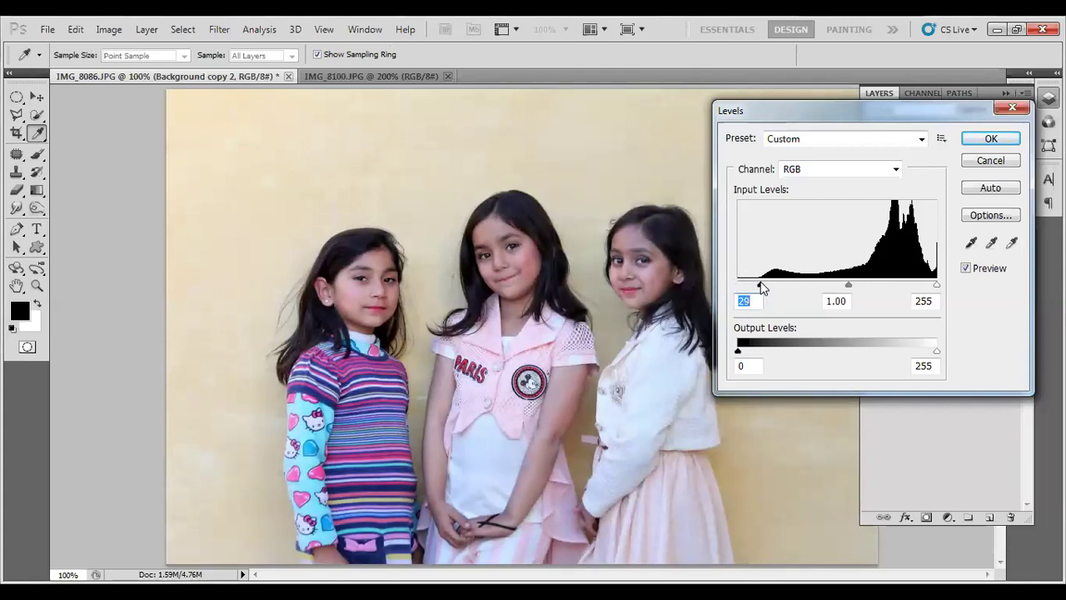
drag(937, 287, 889, 287)
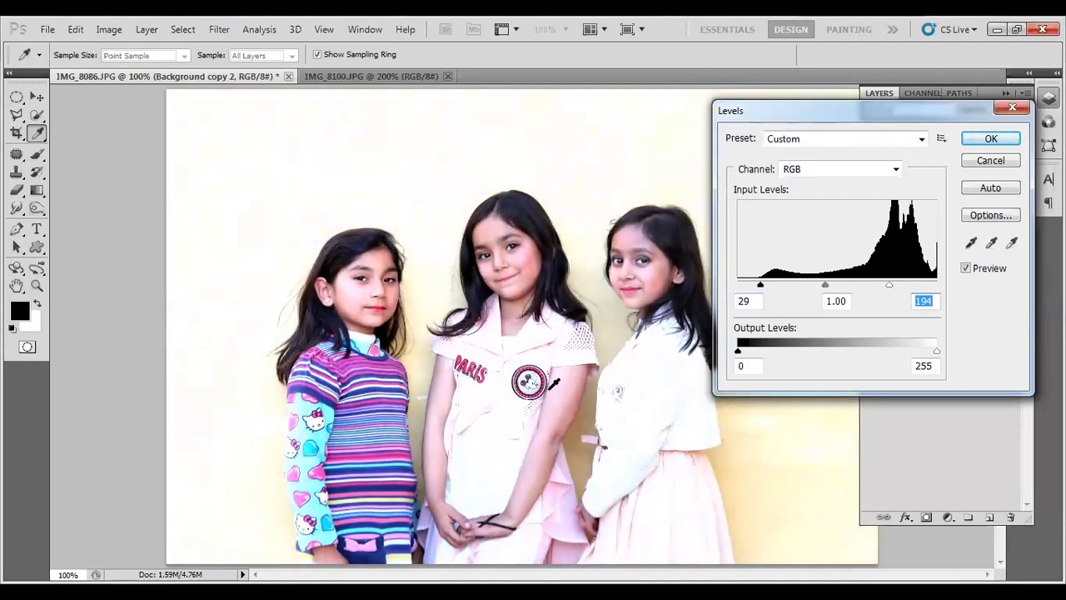
click(966, 269)
click(966, 268)
mouse_move(891, 284)
mouse_down()
mouse_move(837, 284)
mouse_move(908, 282)
mouse_up()
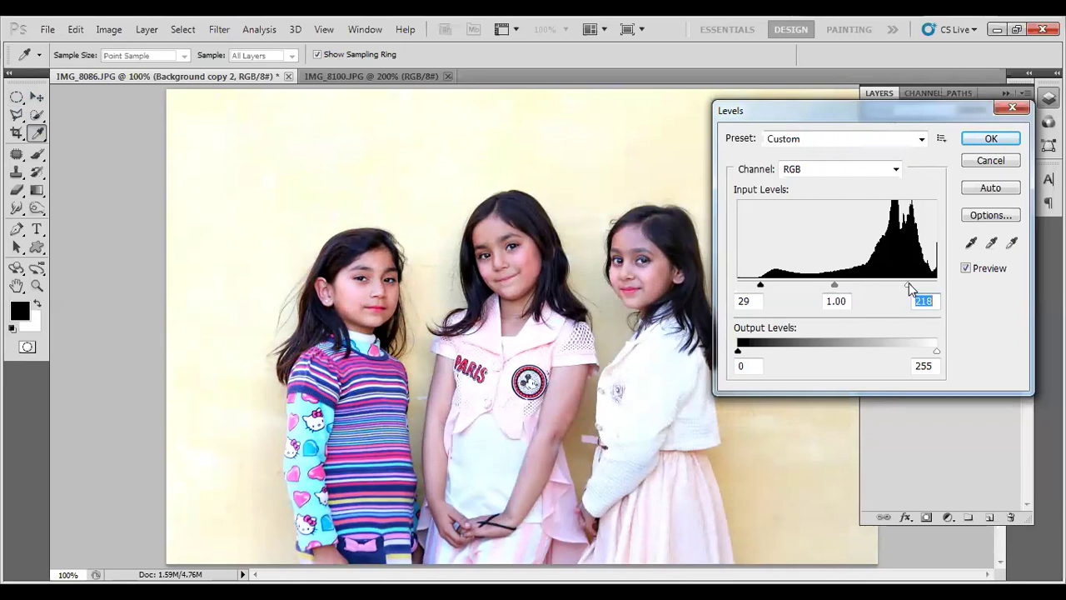
drag(908, 285, 893, 286)
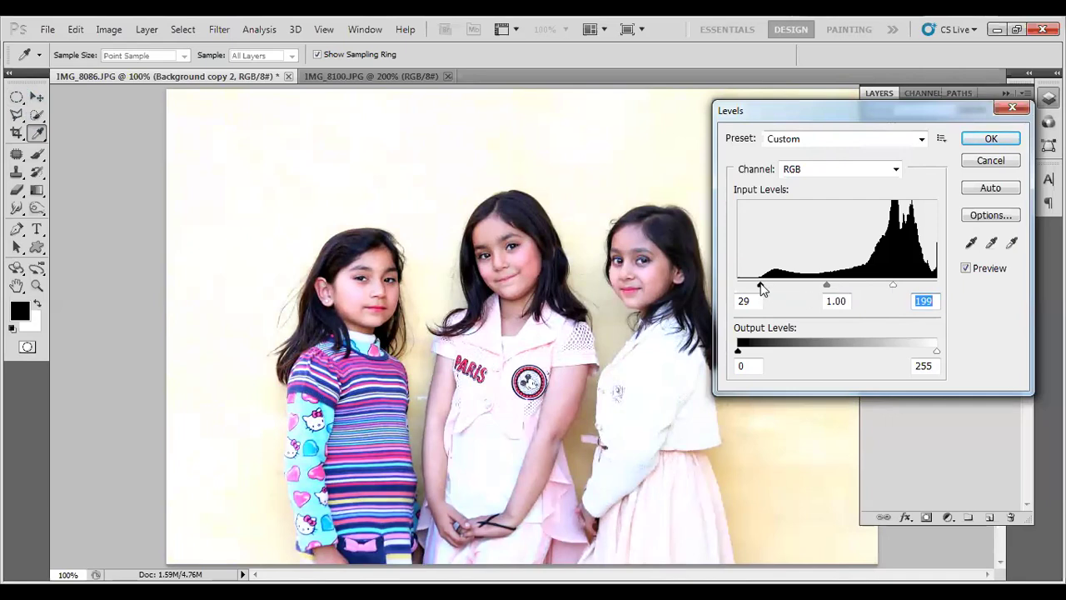
drag(760, 285, 736, 286)
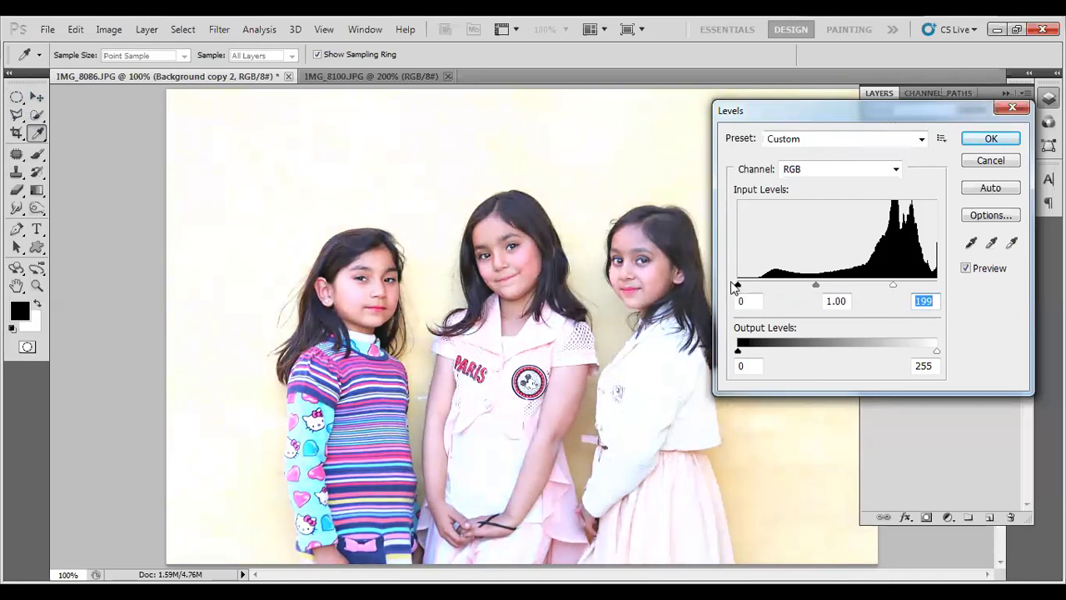
drag(738, 286, 754, 286)
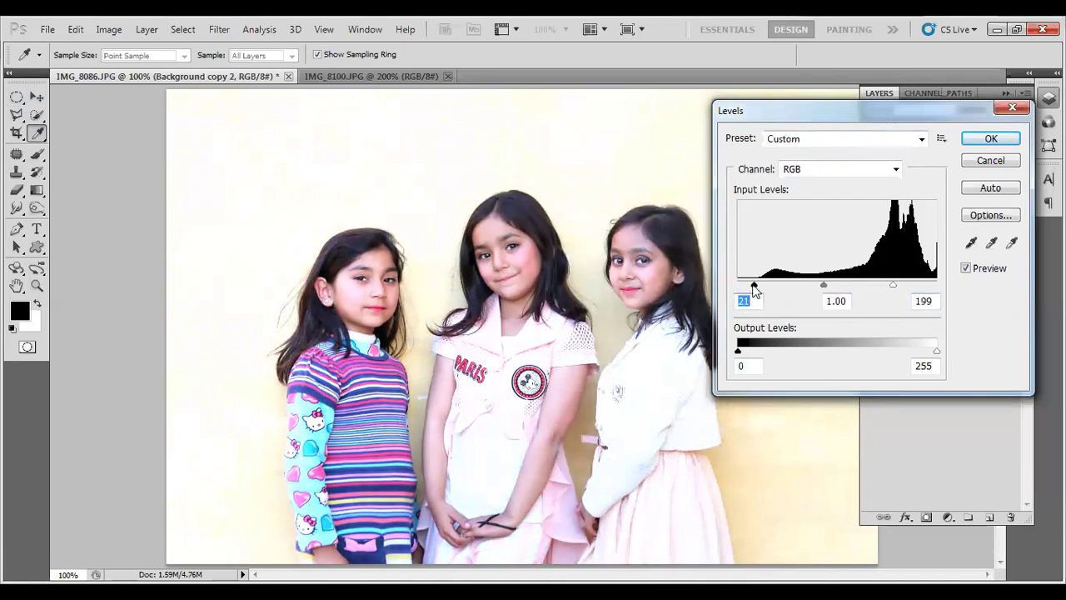
mouse_move(754, 286)
mouse_down()
mouse_move(763, 285)
mouse_move(738, 286)
mouse_up()
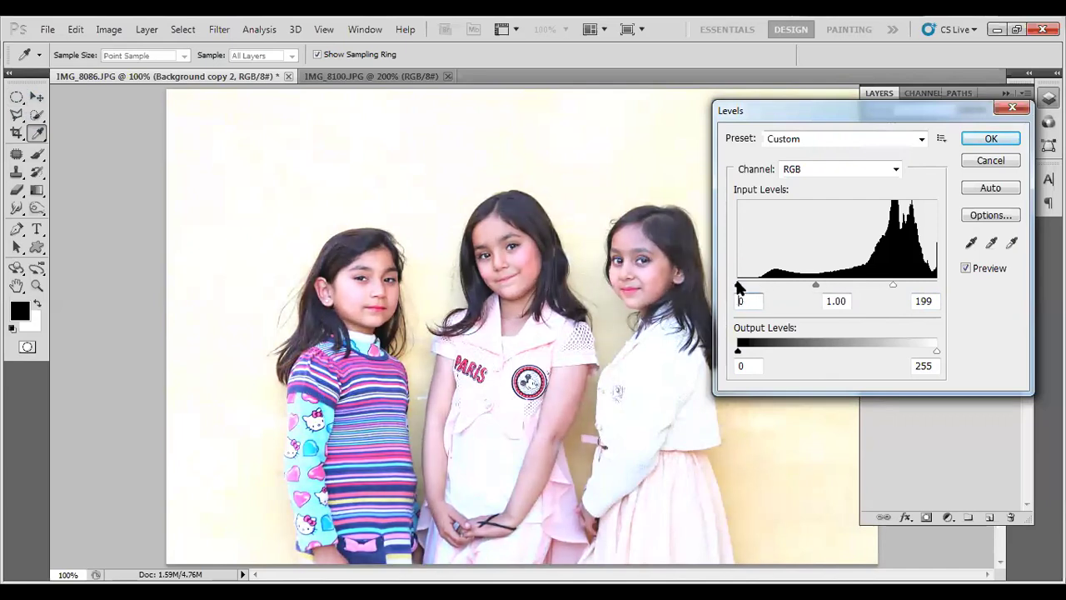
mouse_move(767, 357)
mouse_down()
mouse_move(781, 356)
mouse_move(737, 354)
mouse_up()
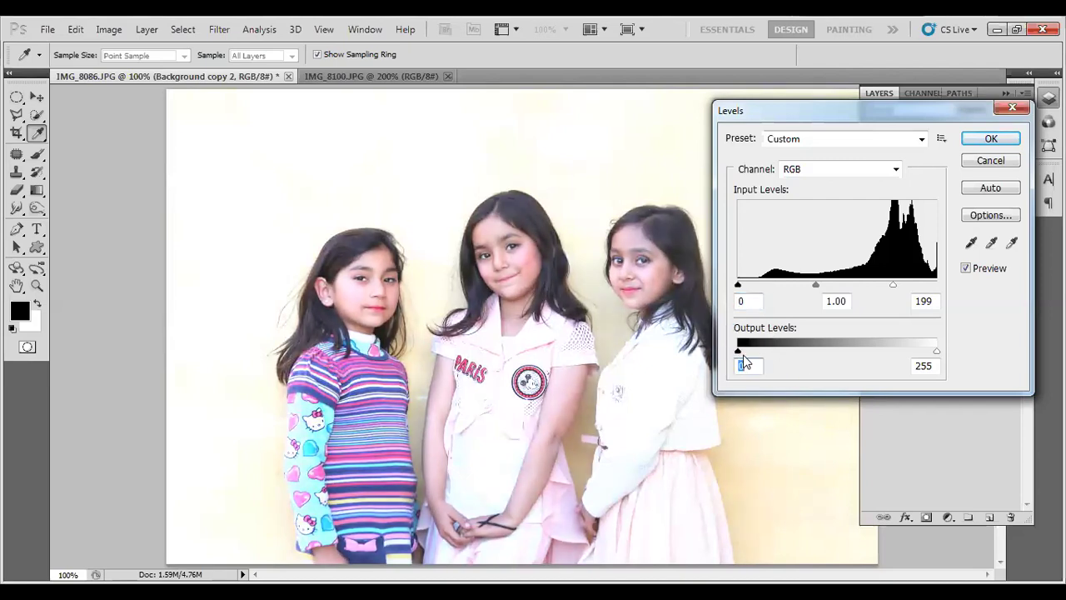
mouse_move(936, 351)
mouse_down()
mouse_move(908, 356)
mouse_move(960, 342)
mouse_up()
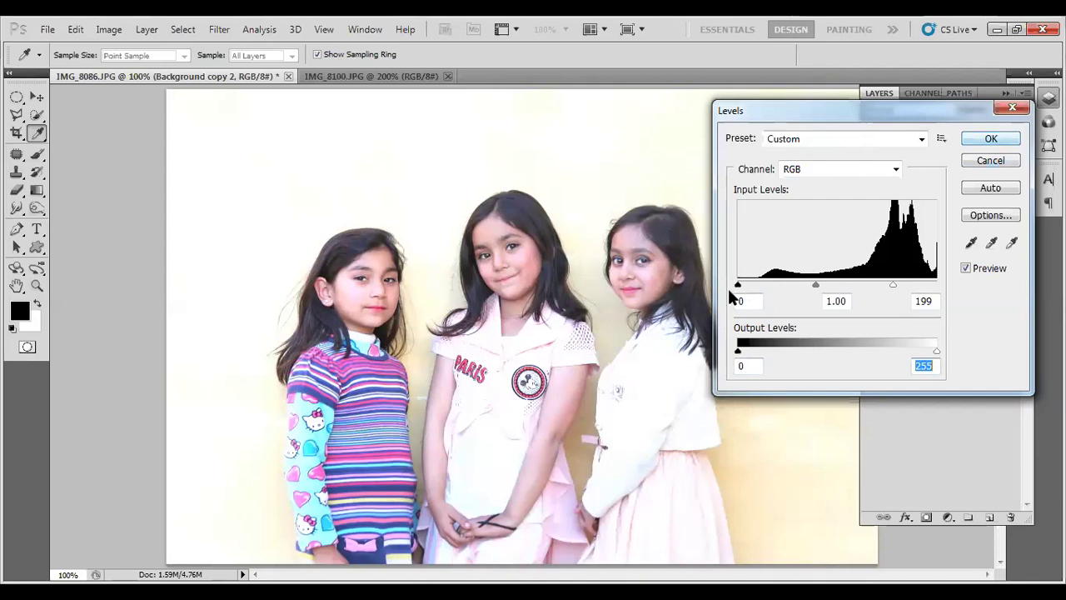
drag(737, 285, 757, 287)
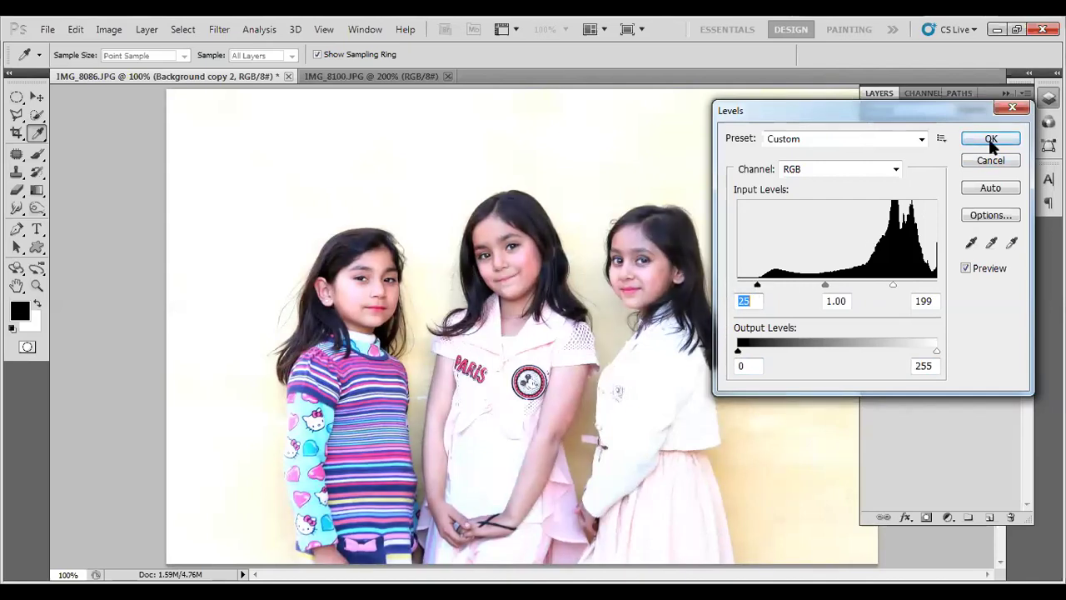
- Apply the Levels adjustment and compare the layers by toggling their visibility
key(Return)
key(v)
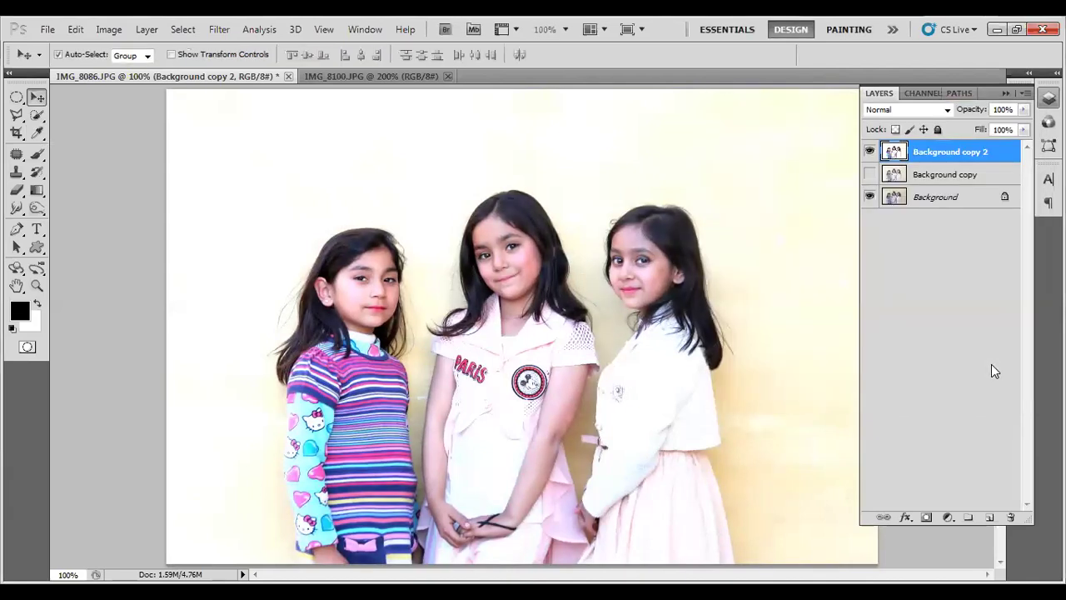
click(870, 174)
click(870, 152)
click(870, 174)
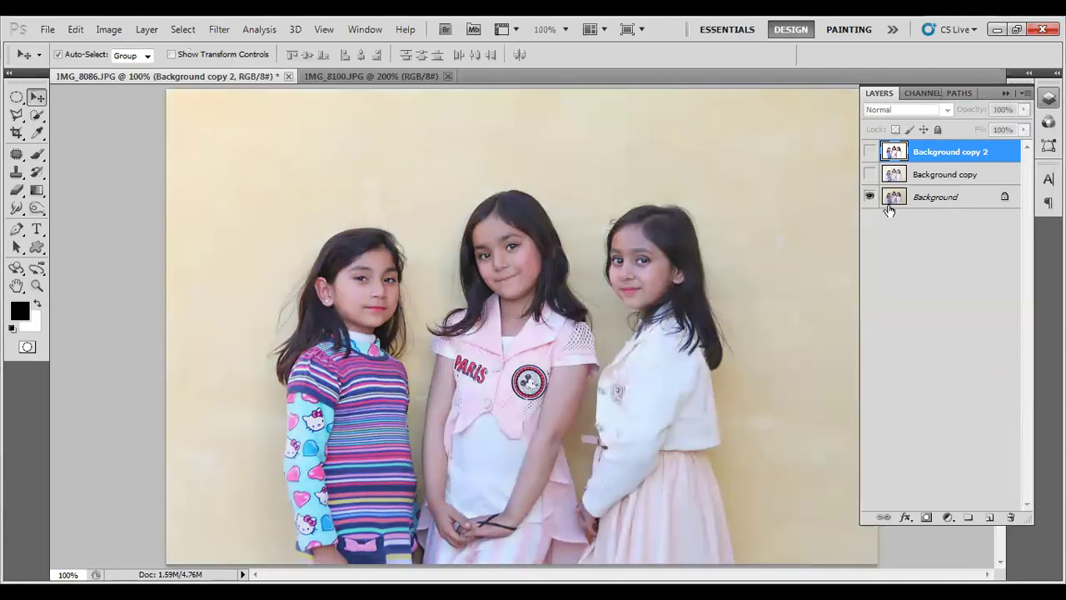
click(916, 197)
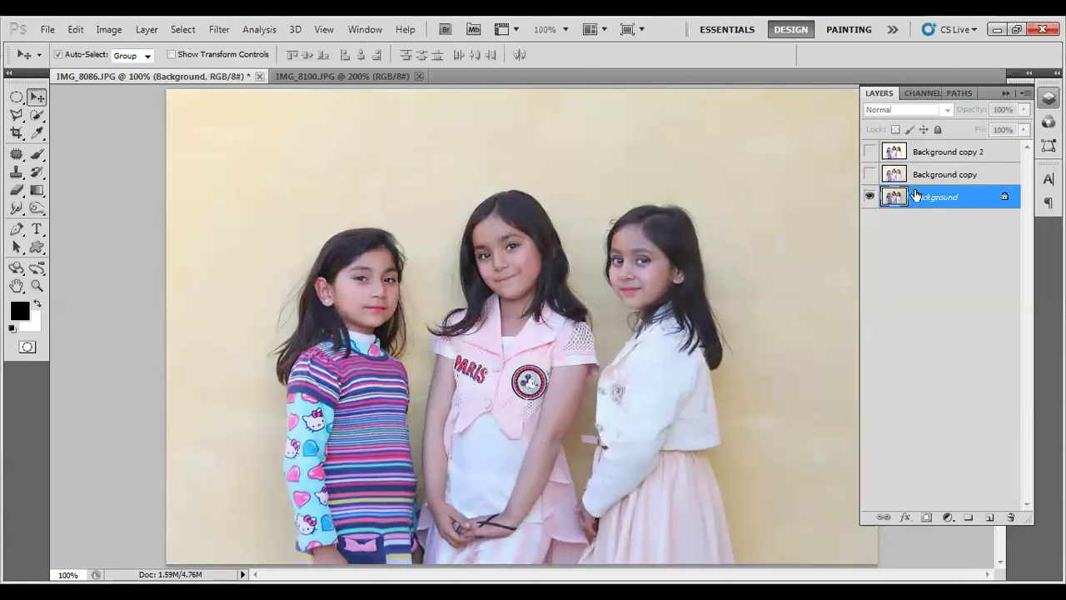
click(870, 175)
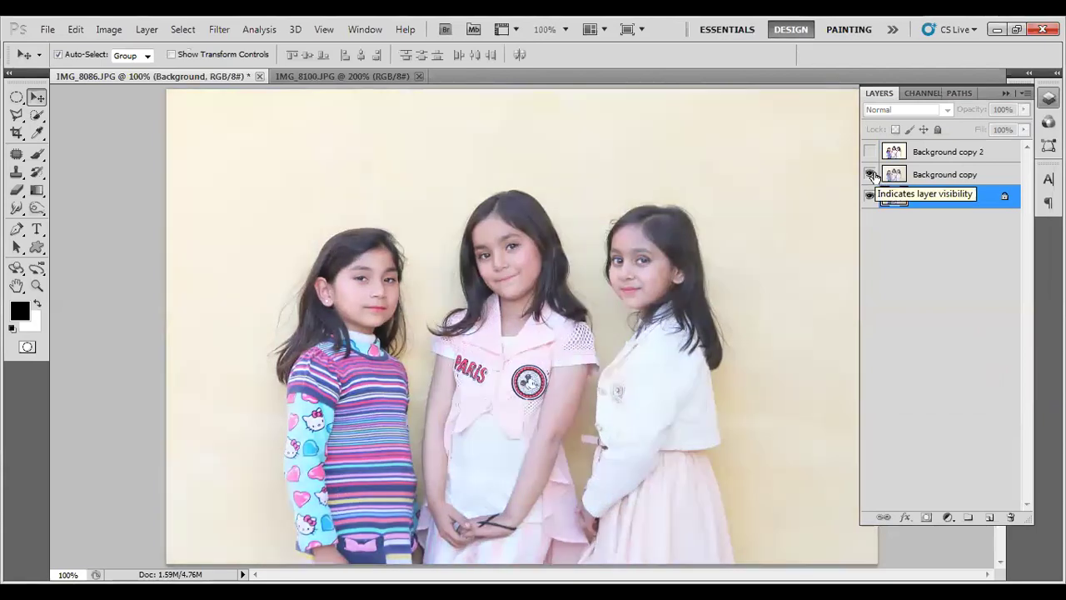
click(870, 152)
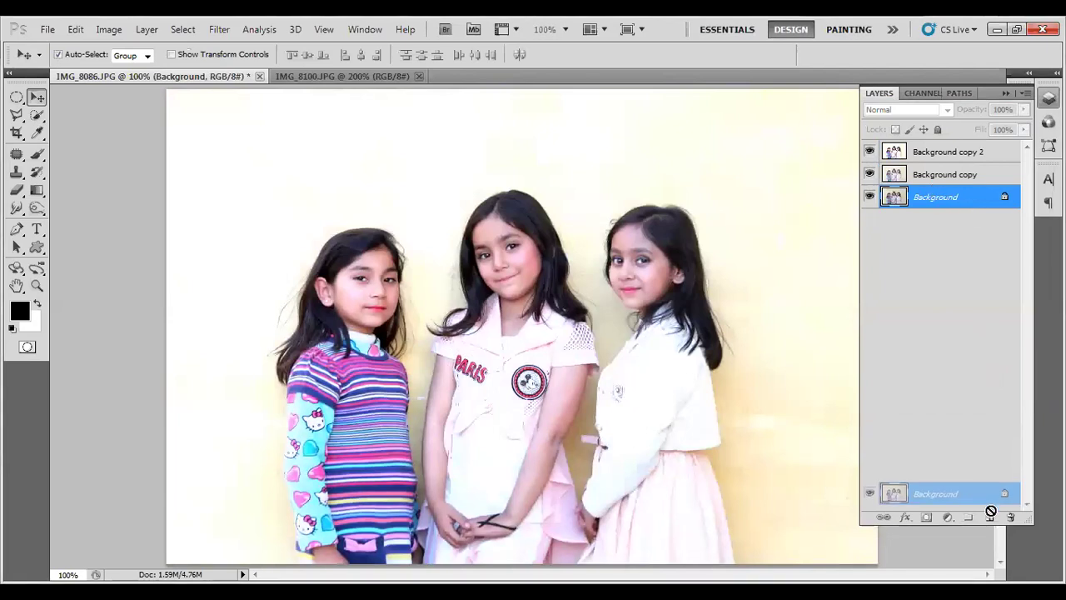
- Duplicate Background into Background copy 3 at the top and hide both other copies
drag(972, 215, 989, 518)
drag(952, 204, 946, 148)
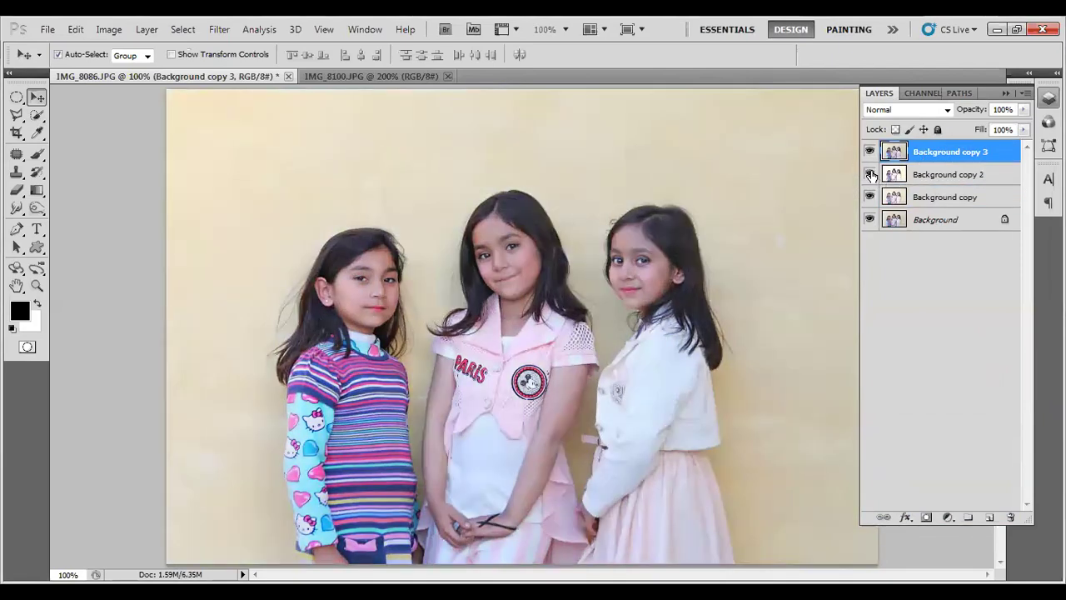
click(869, 174)
click(869, 196)
click(108, 31)
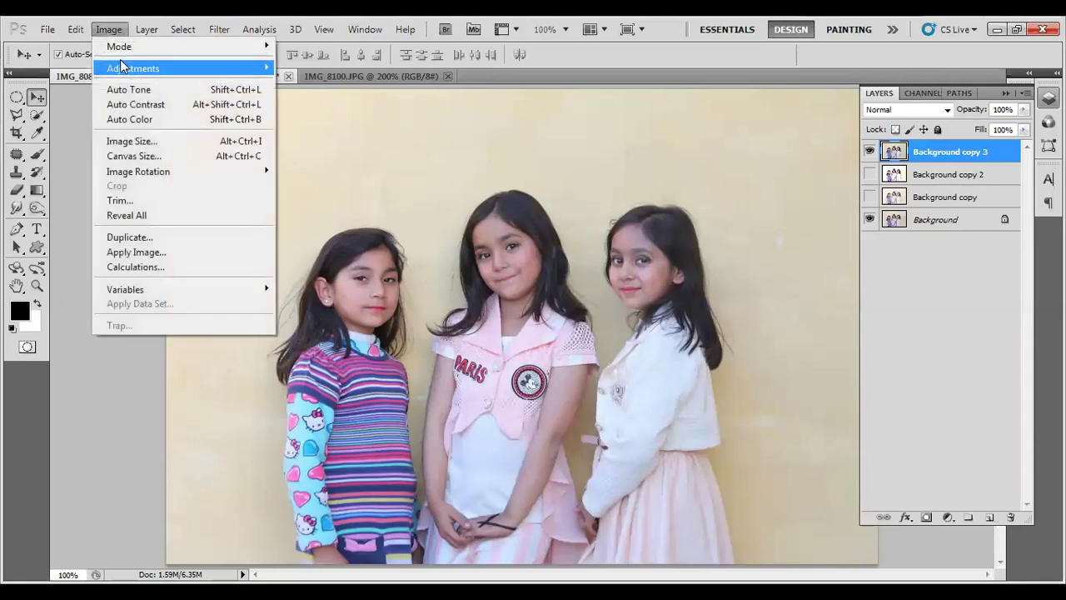
mouse_move(133, 68)
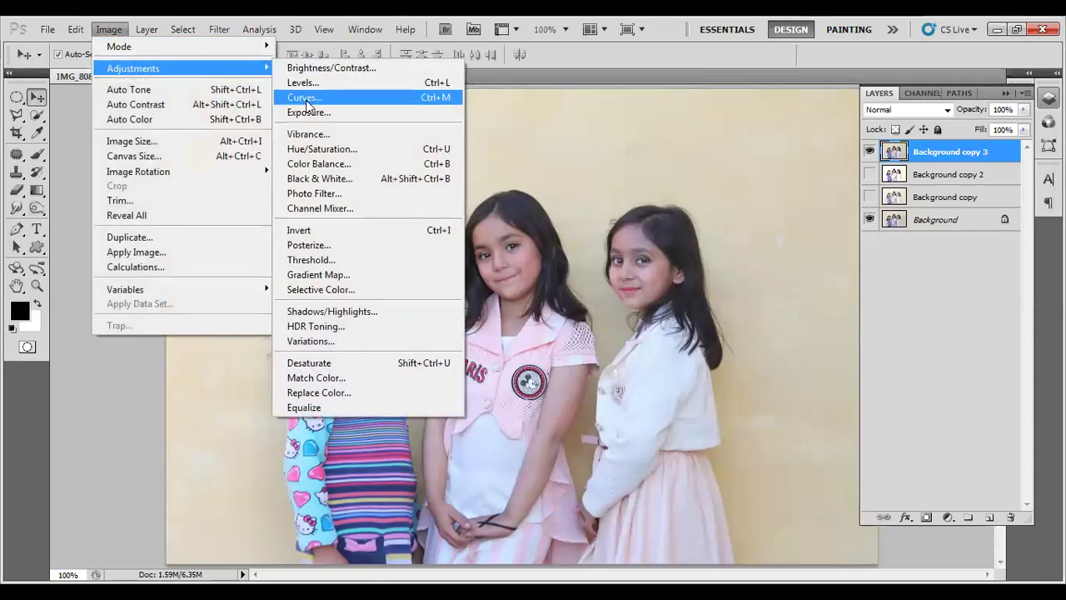
- Apply an S-shaped Curves adjustment to Background copy 3, with 80→50 and 188→216
click(307, 98)
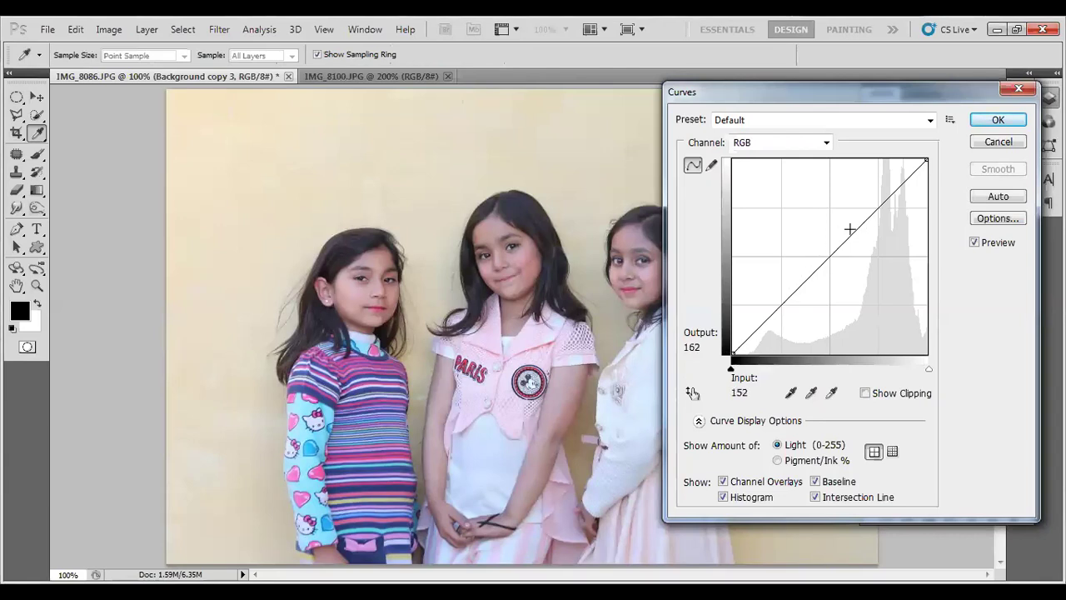
drag(886, 200, 882, 191)
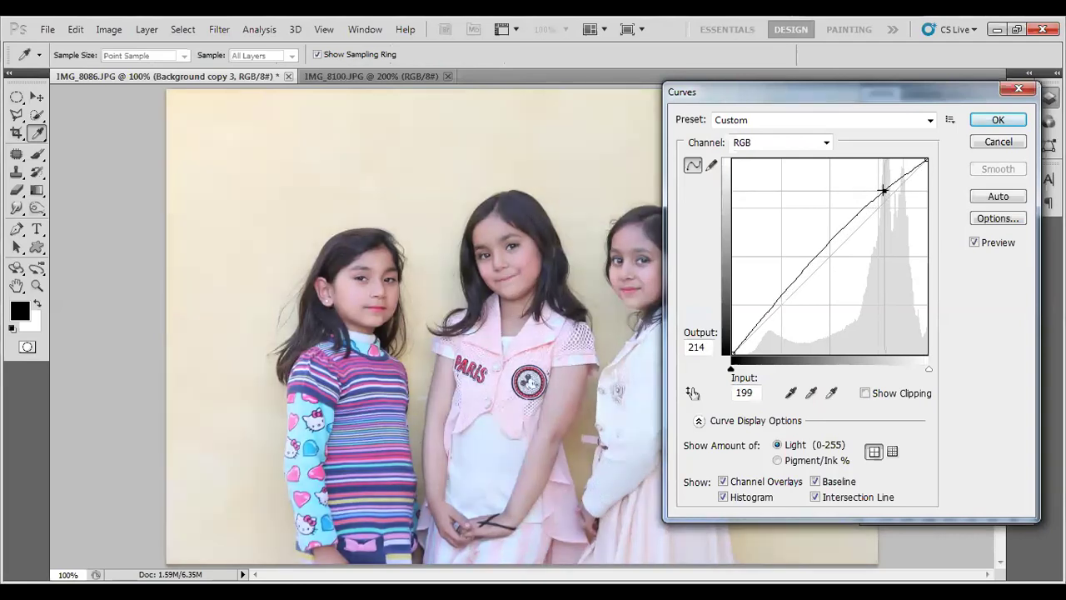
drag(773, 304, 793, 315)
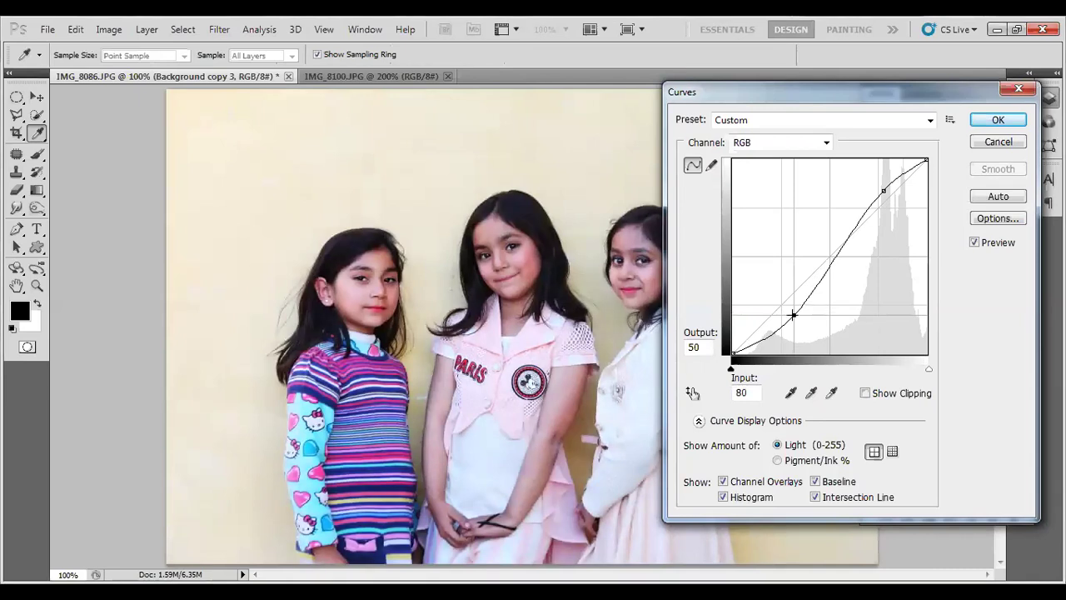
click(879, 190)
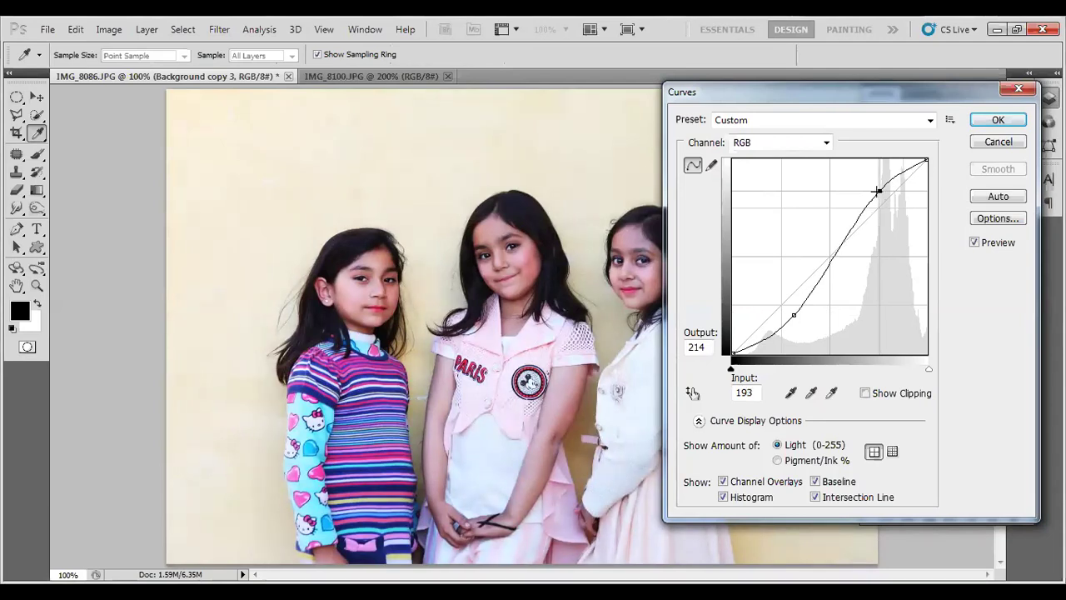
drag(880, 190, 876, 189)
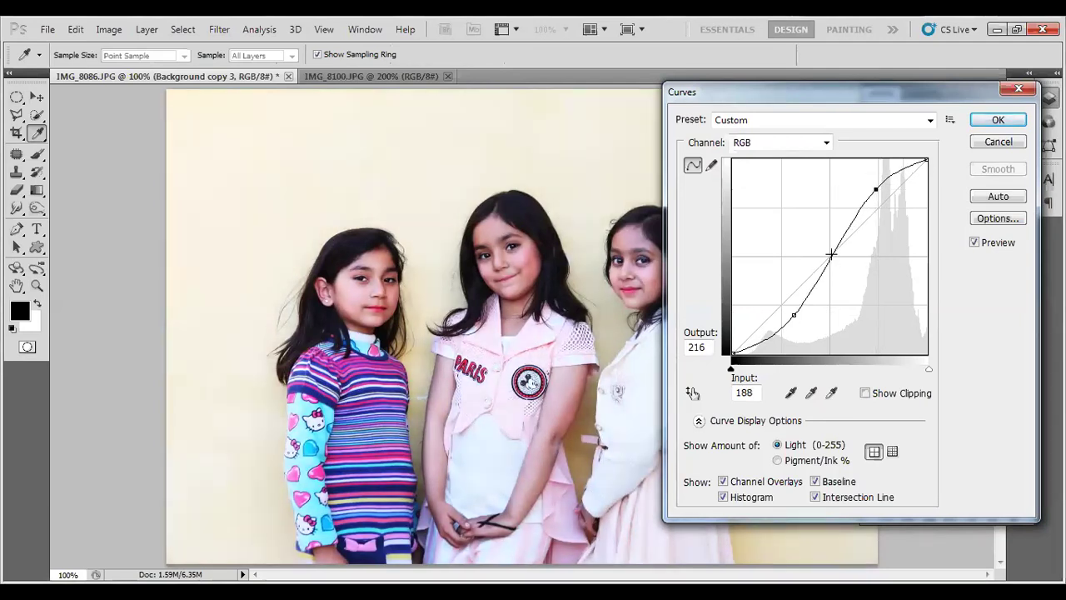
click(993, 122)
- Toggle the Background copy layers on and off to compare versions, ending on Background copy 3
click(869, 174)
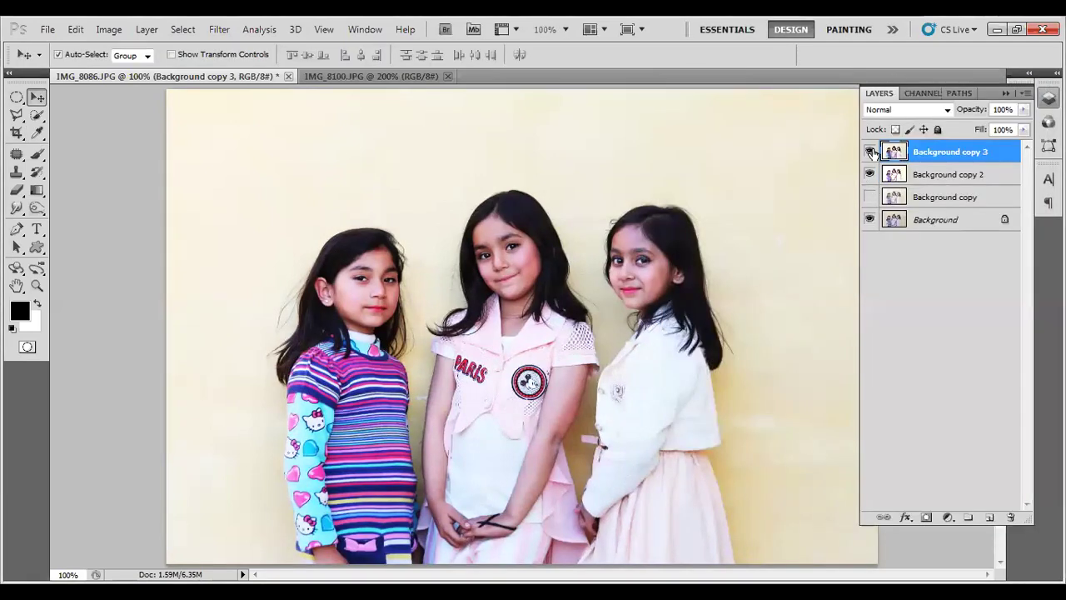
click(869, 152)
click(869, 174)
click(870, 196)
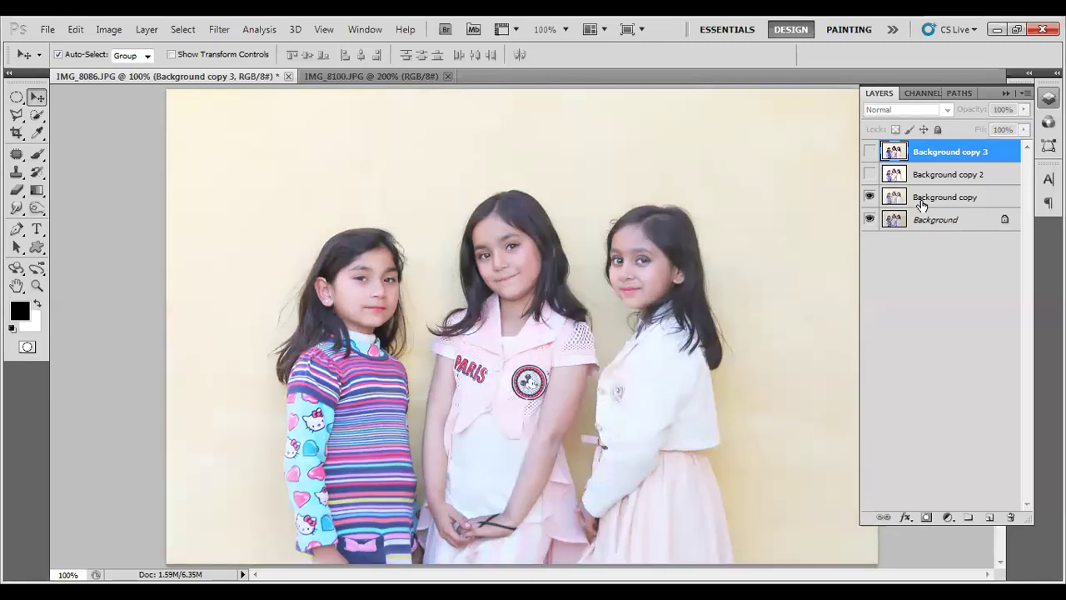
click(920, 204)
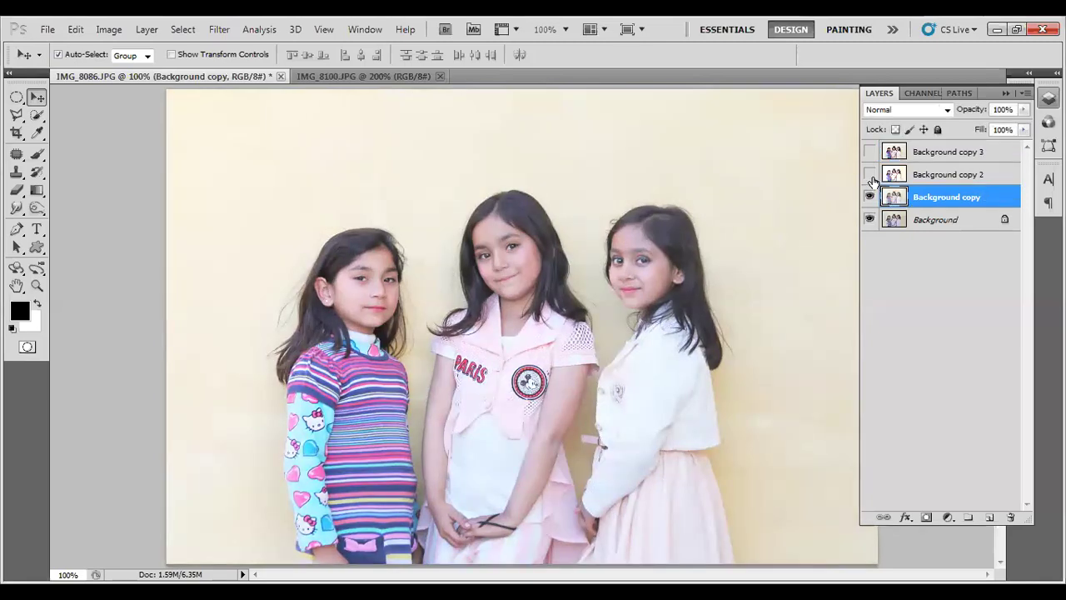
click(870, 174)
click(869, 151)
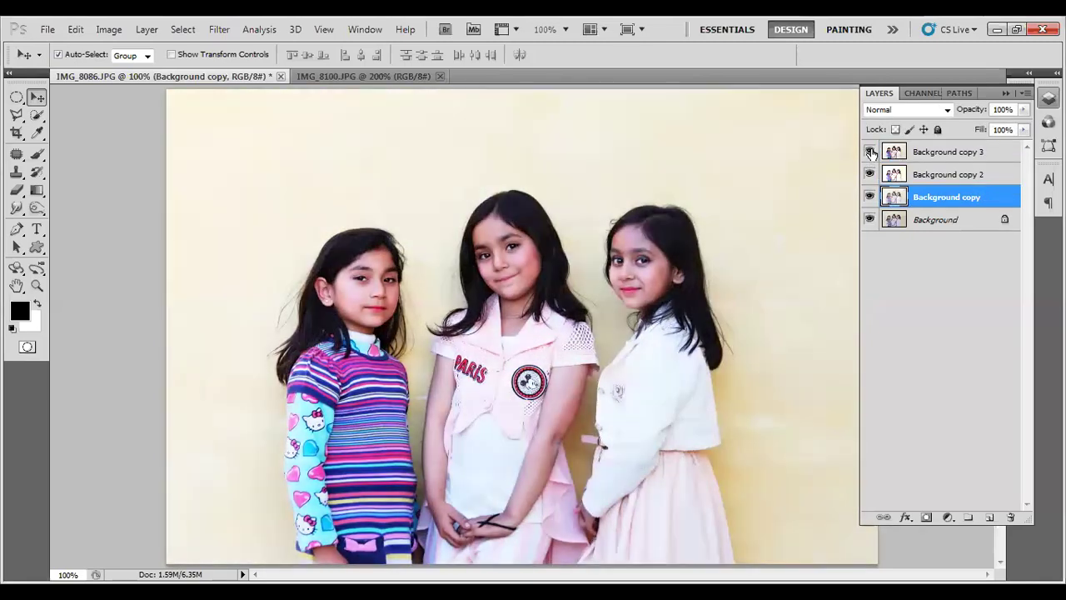
click(903, 152)
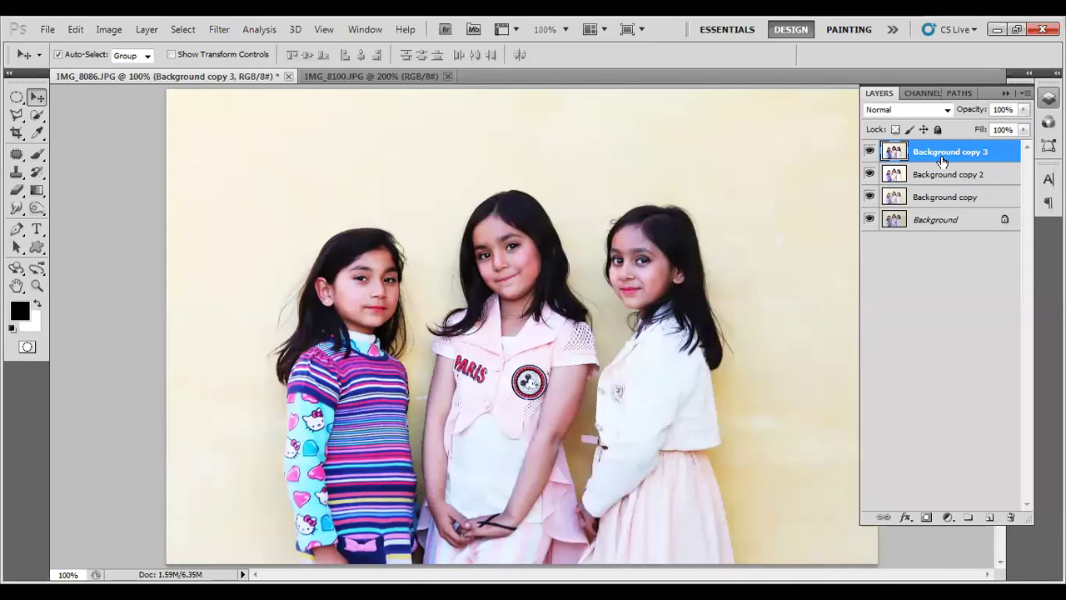
- Duplicate the original Background into Background copy 4 at the top of the stack
drag(953, 233, 989, 517)
mouse_move(952, 219)
mouse_down()
mouse_move(889, 172)
mouse_move(869, 219)
mouse_up()
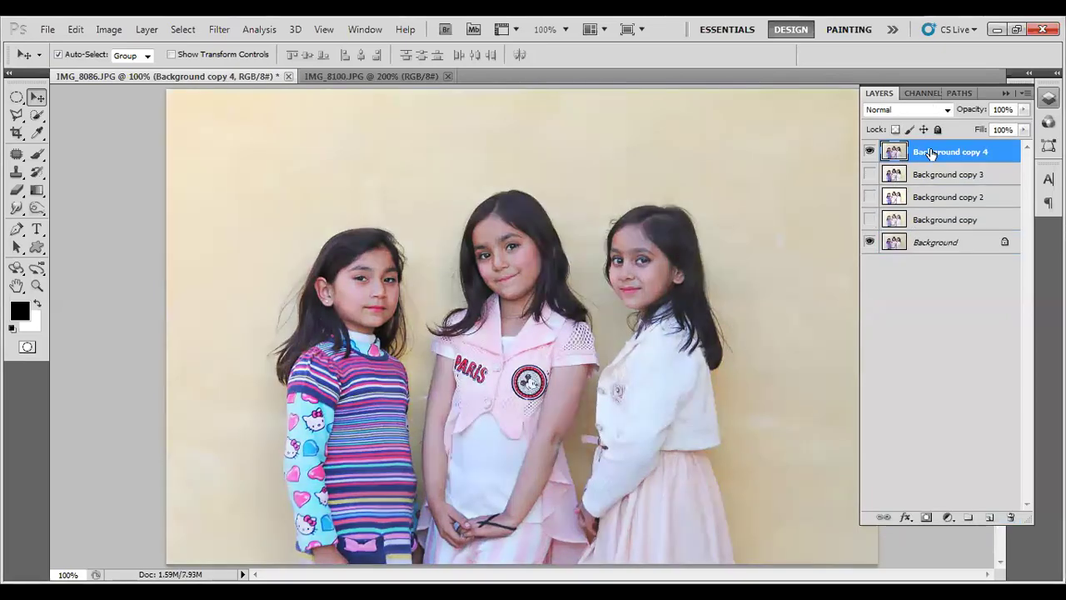
click(109, 30)
mouse_move(134, 68)
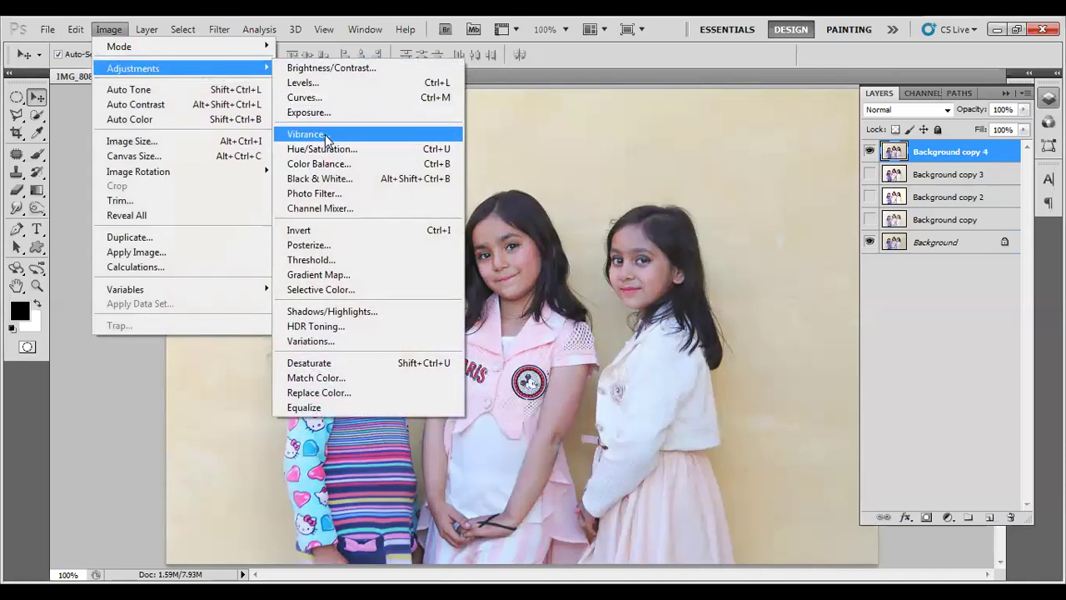
- Apply Exposure to Background copy 4 with exposure +0.03, offset −0.1367 and gamma 1.79
click(329, 113)
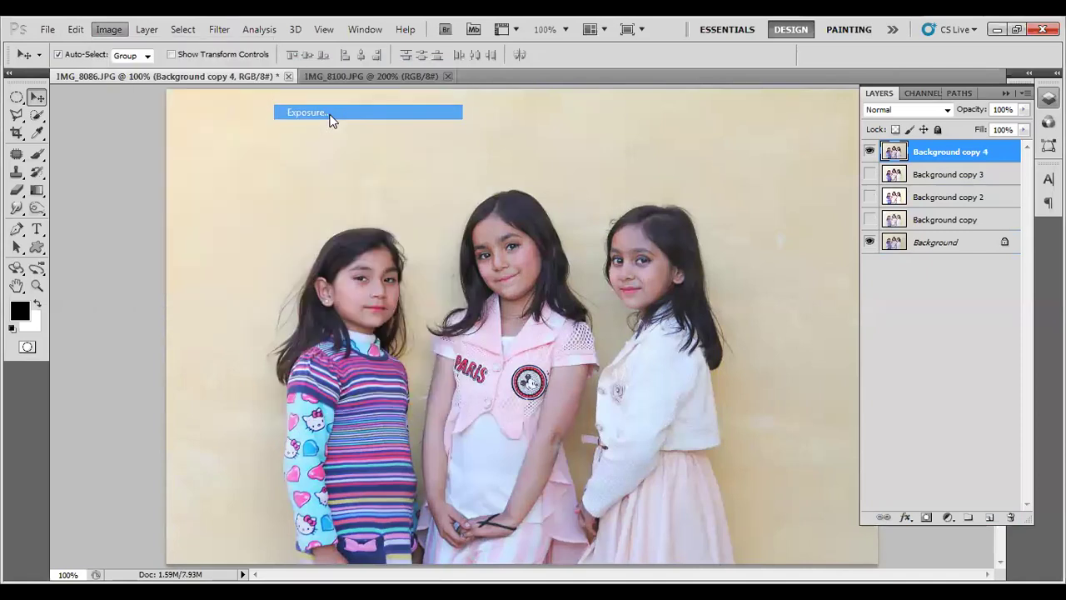
drag(497, 159, 828, 156)
mouse_move(811, 233)
mouse_down()
mouse_move(846, 237)
mouse_move(831, 237)
mouse_up()
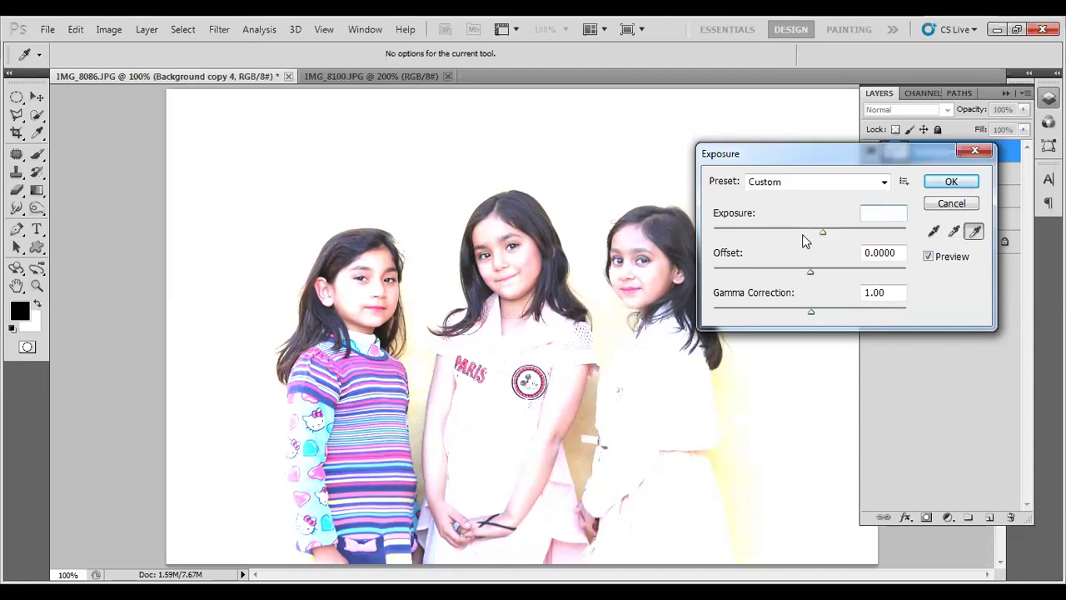
drag(829, 233, 775, 237)
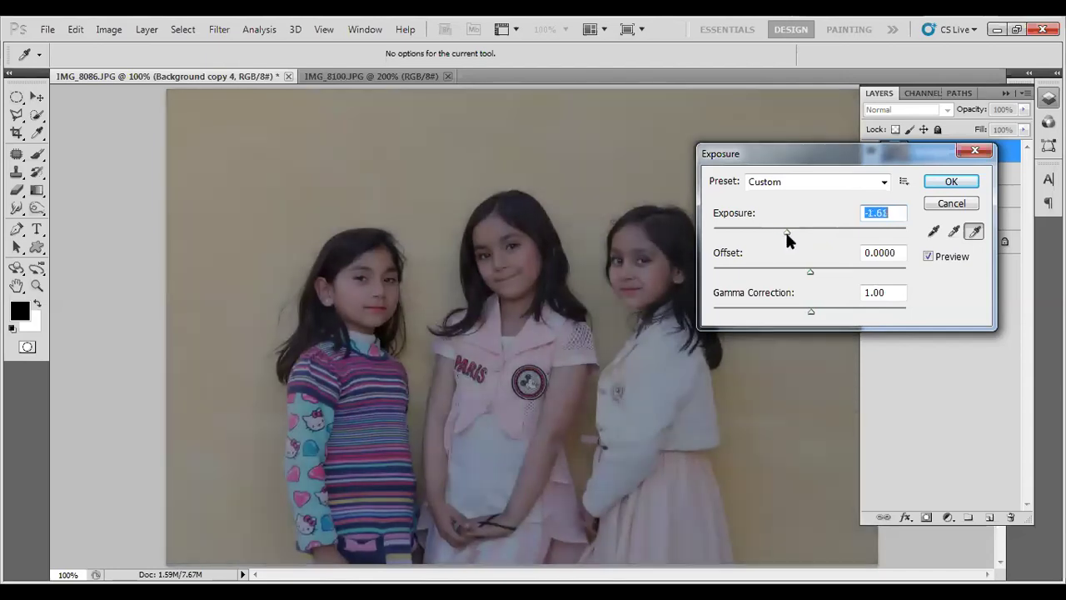
mouse_move(775, 237)
mouse_down()
mouse_move(810, 237)
mouse_move(844, 275)
mouse_move(784, 272)
mouse_up()
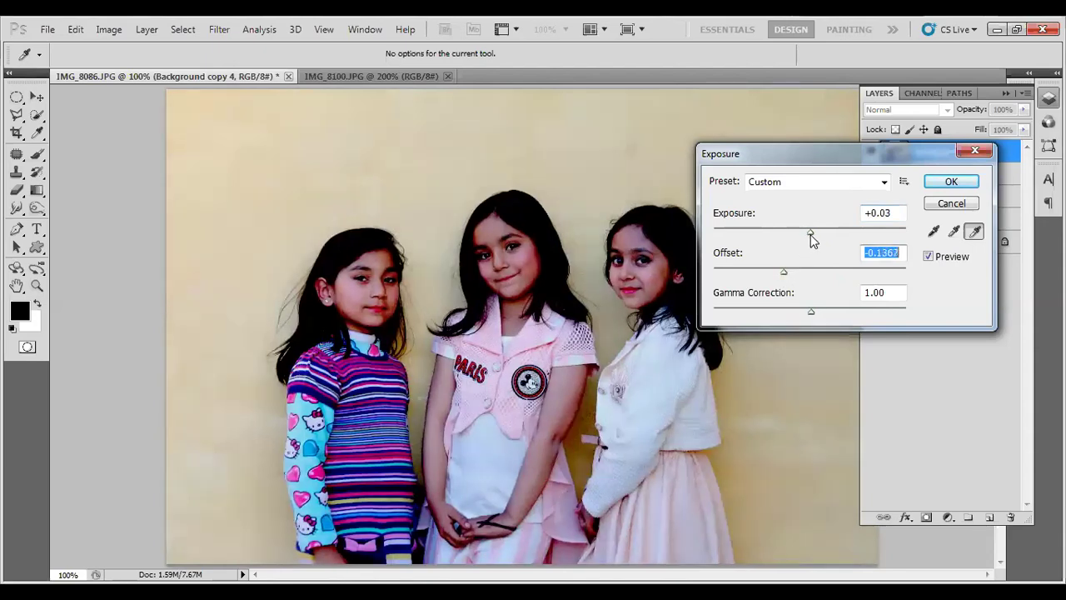
click(813, 314)
mouse_move(815, 309)
mouse_down()
mouse_move(828, 309)
mouse_move(770, 311)
mouse_up()
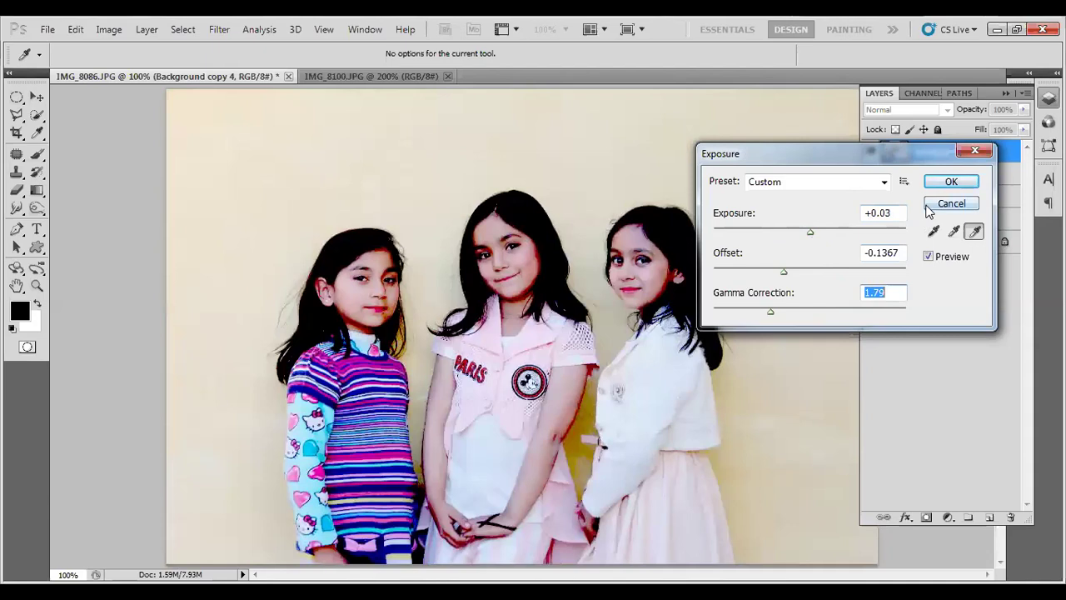
click(939, 186)
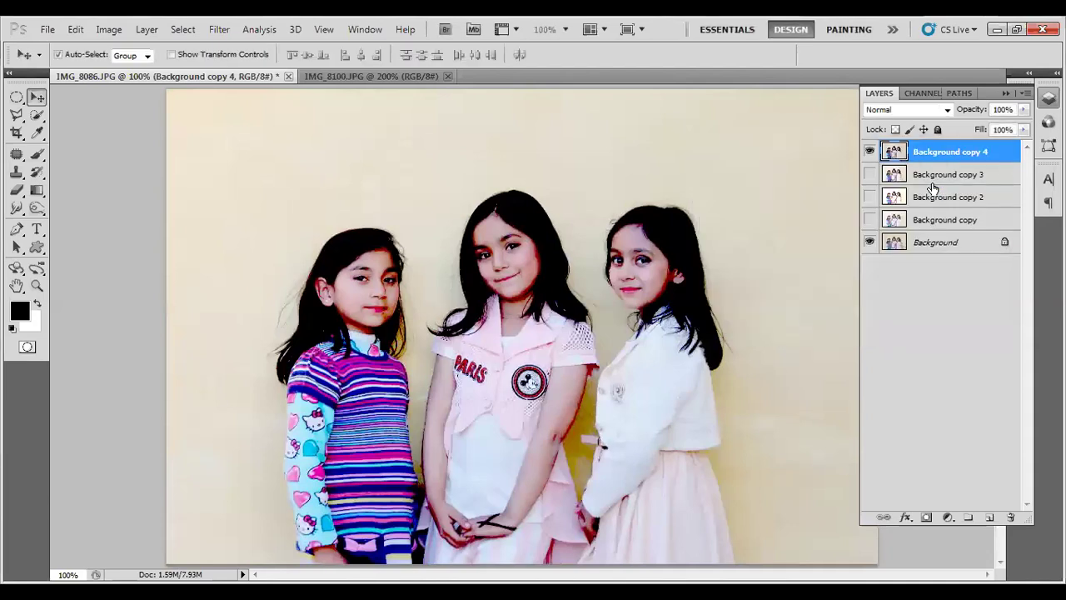
- Toggle layer visibility to compare the copies, leaving all layers visible
click(870, 197)
click(869, 174)
click(870, 150)
click(870, 174)
click(869, 197)
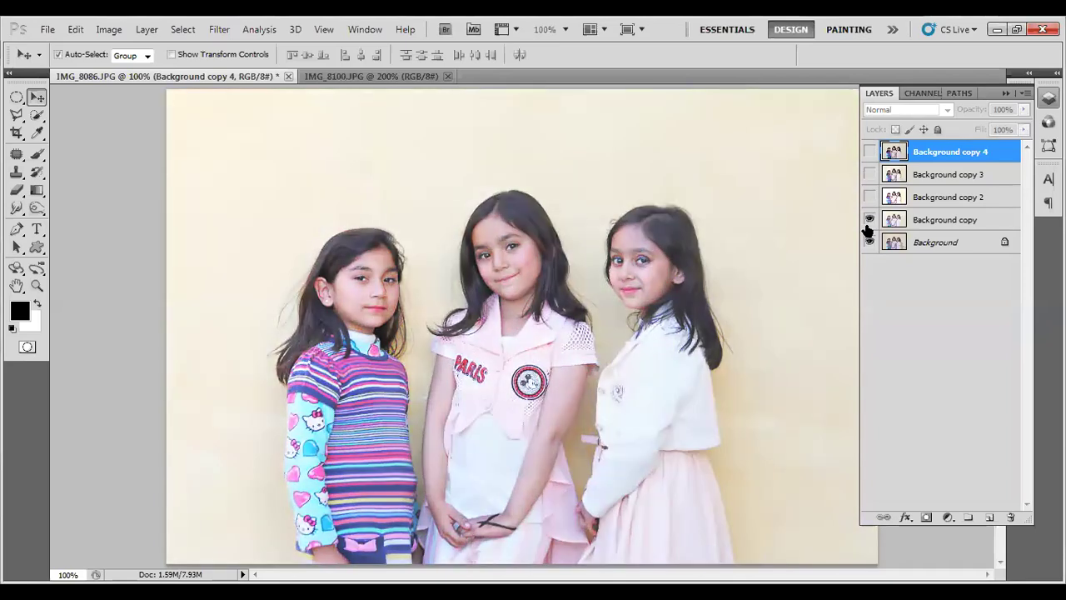
click(870, 197)
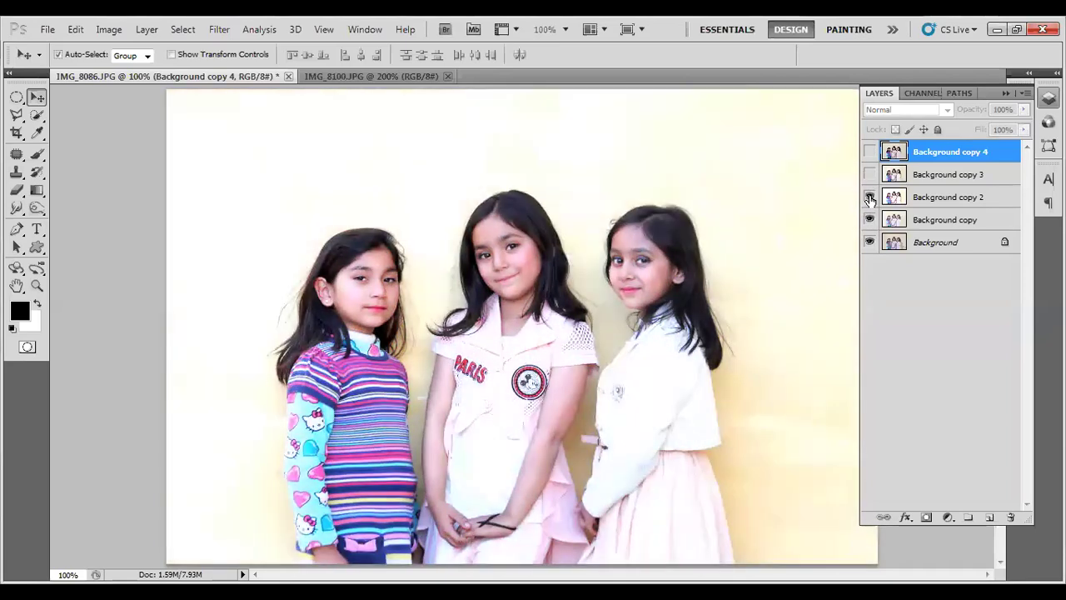
click(869, 174)
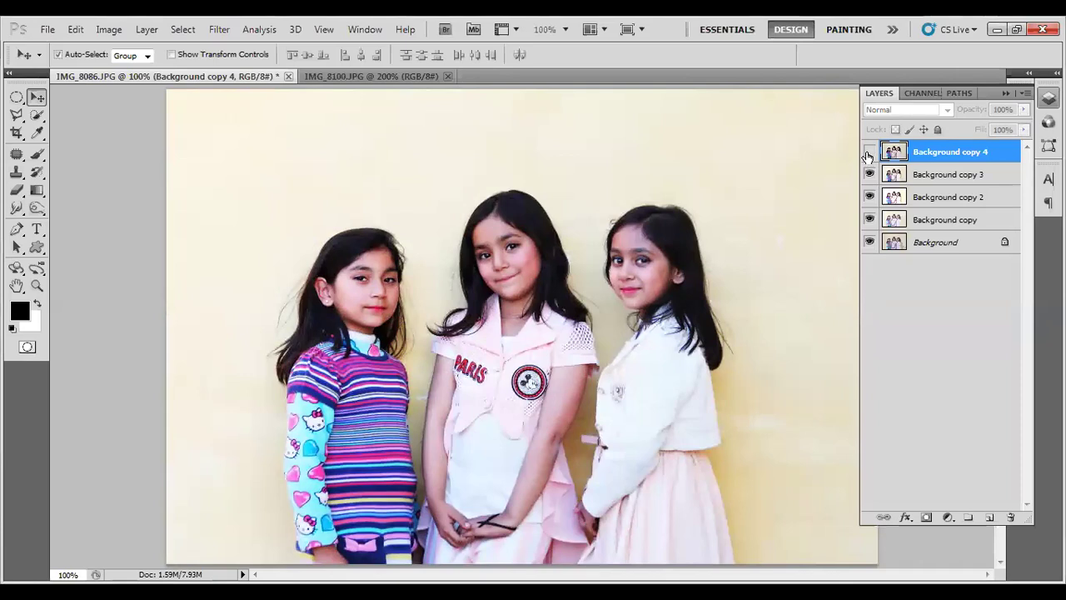
click(869, 151)
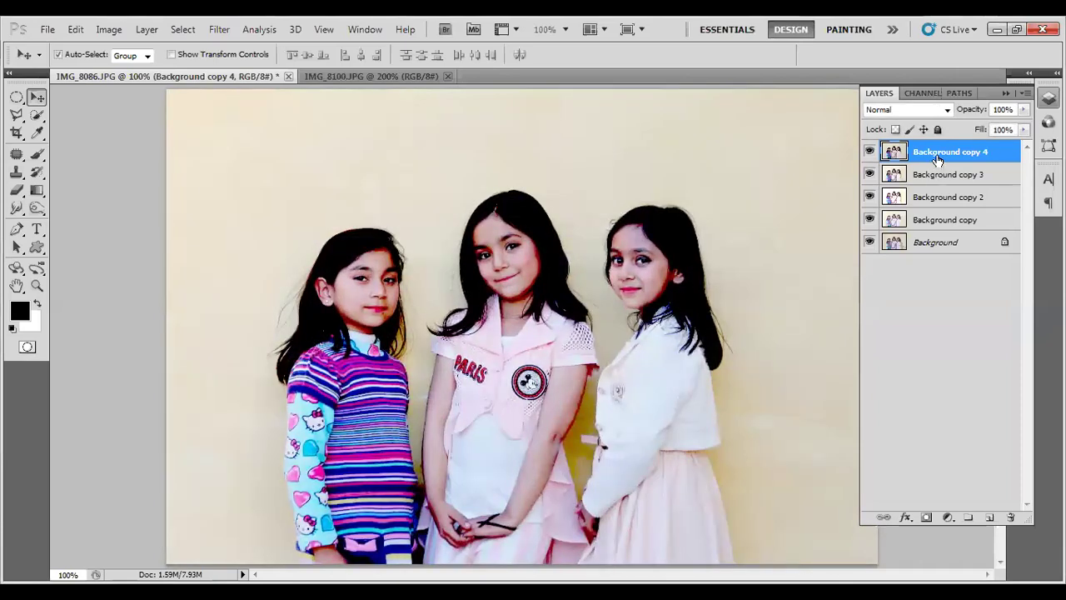
- Move Background copy 4 just above Background and select Background copy 3
drag(958, 158, 924, 158)
key(ctrl+shift+bracketleft)
click(911, 158)
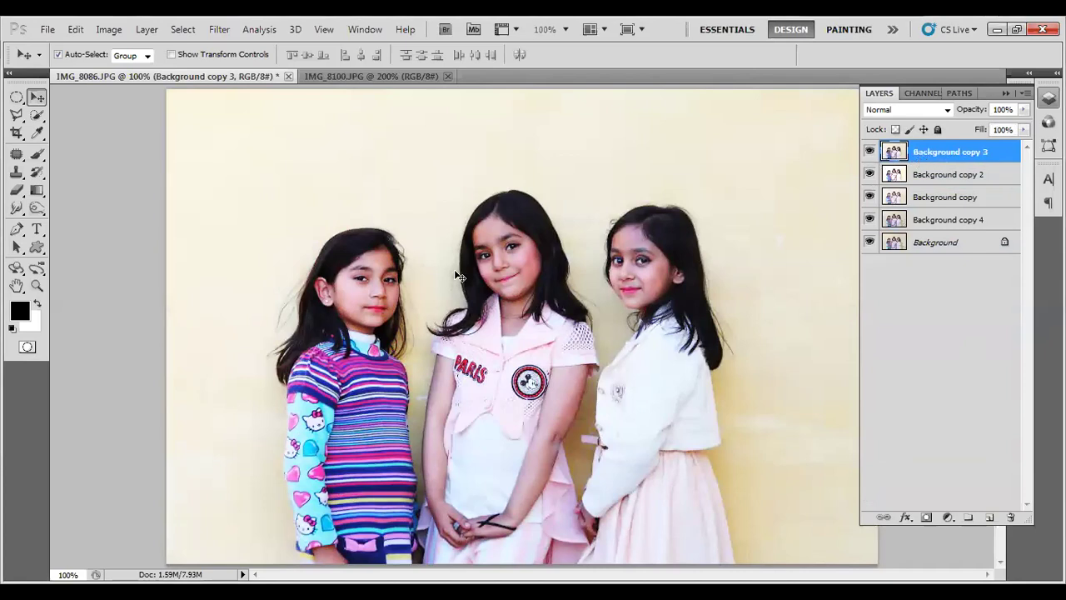
- Open the Black & White adjustment on Background copy 3 with its Default preset
click(114, 32)
mouse_move(133, 69)
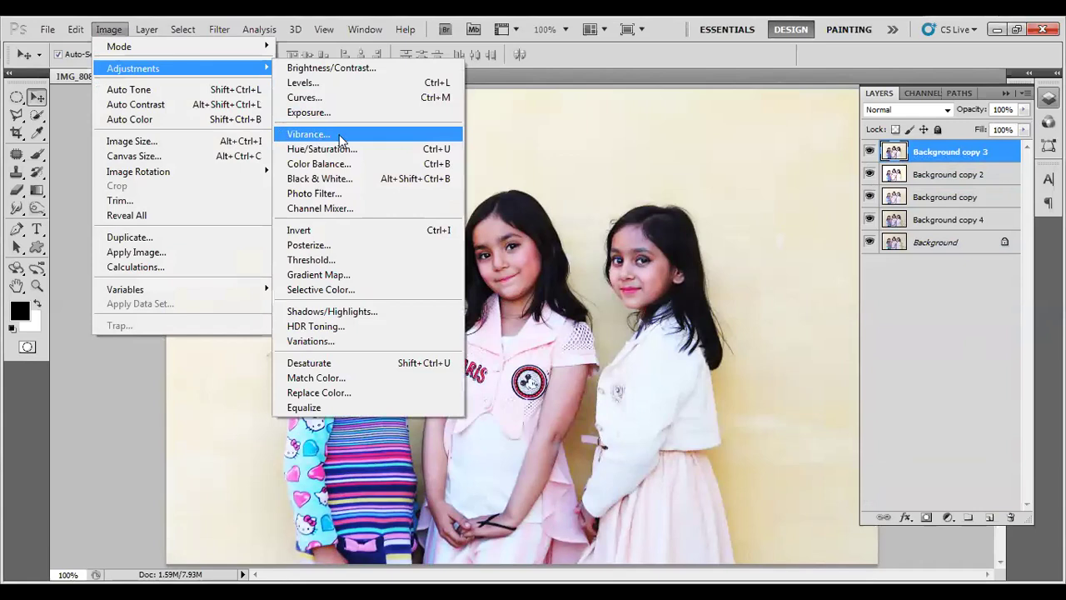
click(351, 180)
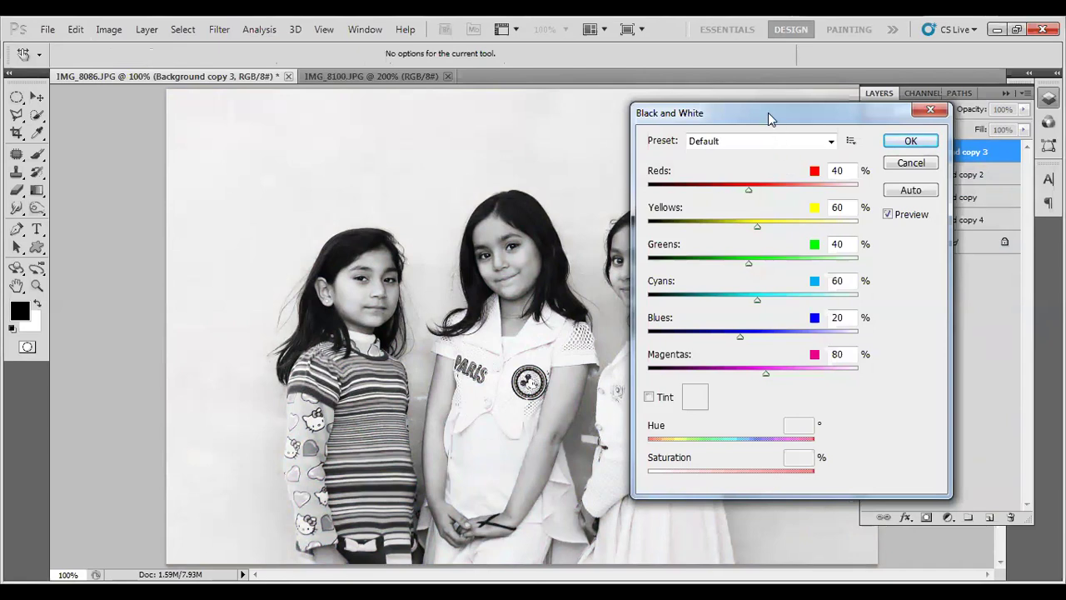
- Move the Black and White dialog aside to check the image, then apply the default conversion
drag(781, 114, 881, 117)
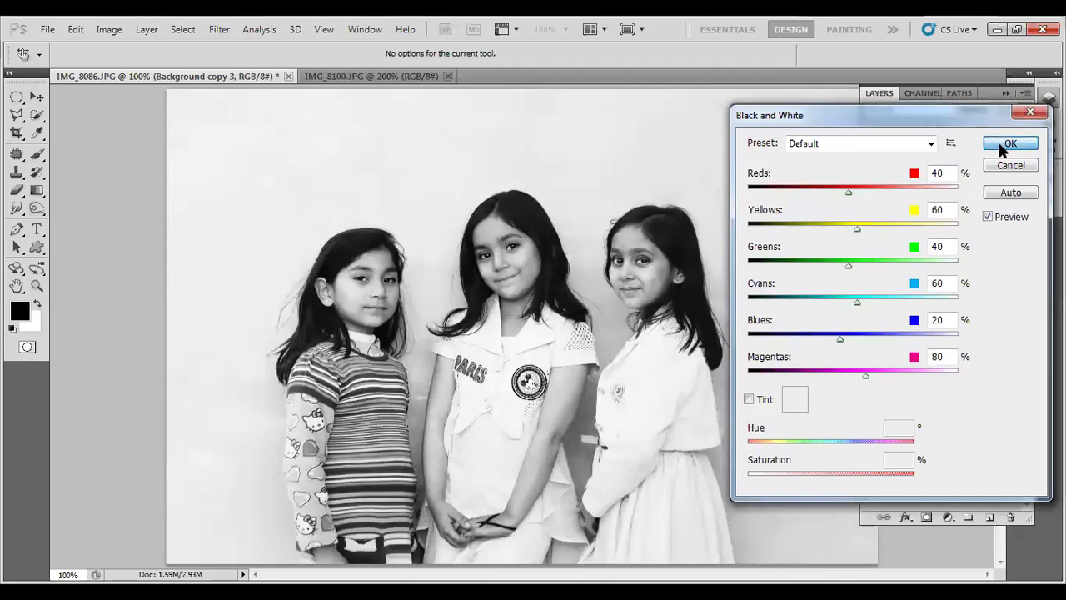
key(Return)
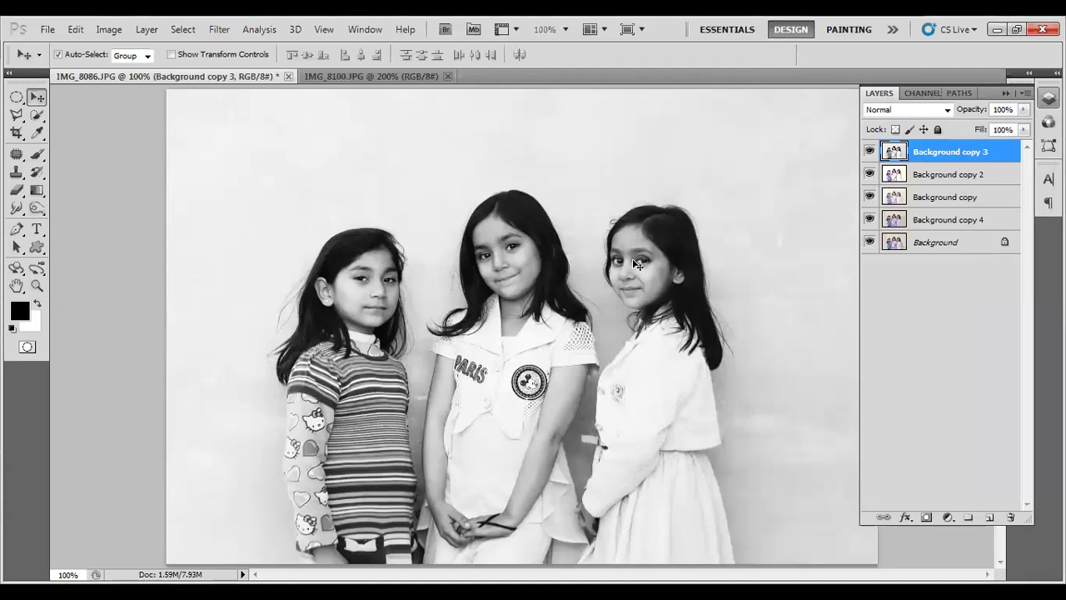
- Try Background copy 3 in Darken, Multiply, Color Burn and further blend modes up to Pin Light
click(887, 176)
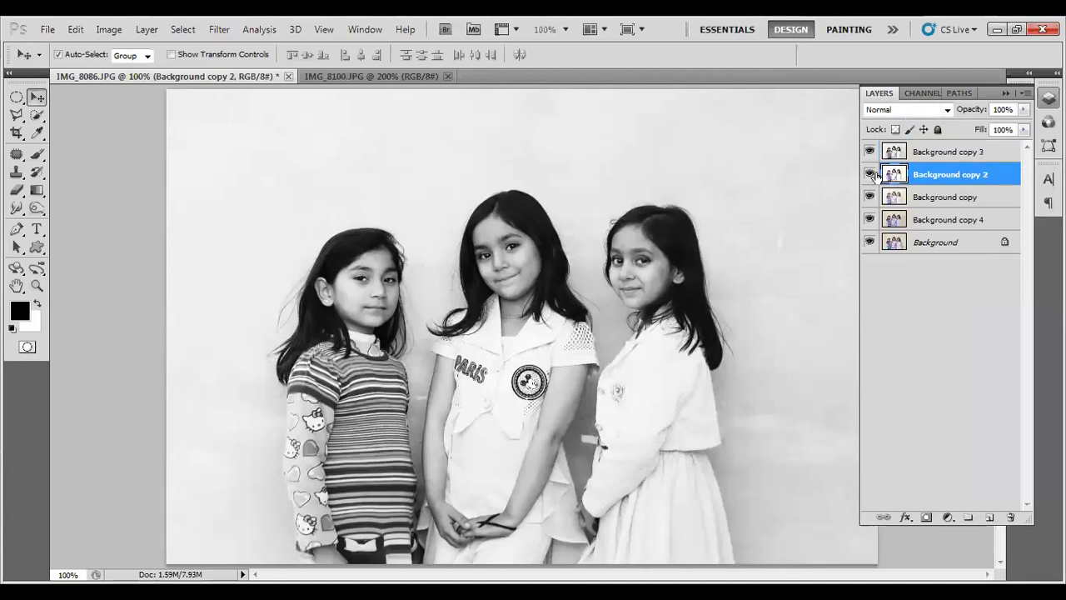
click(892, 153)
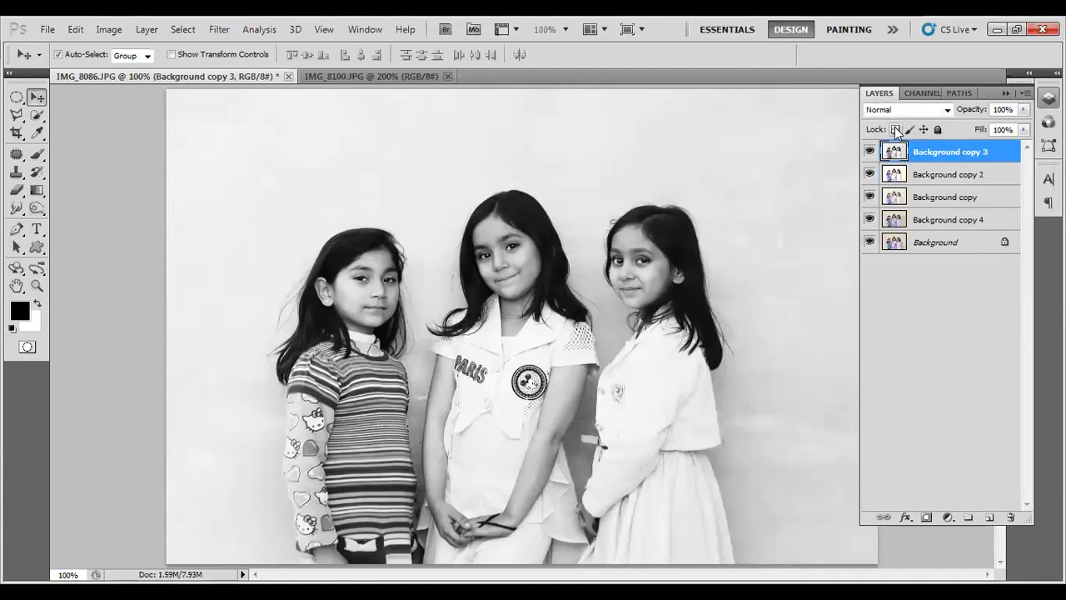
click(908, 109)
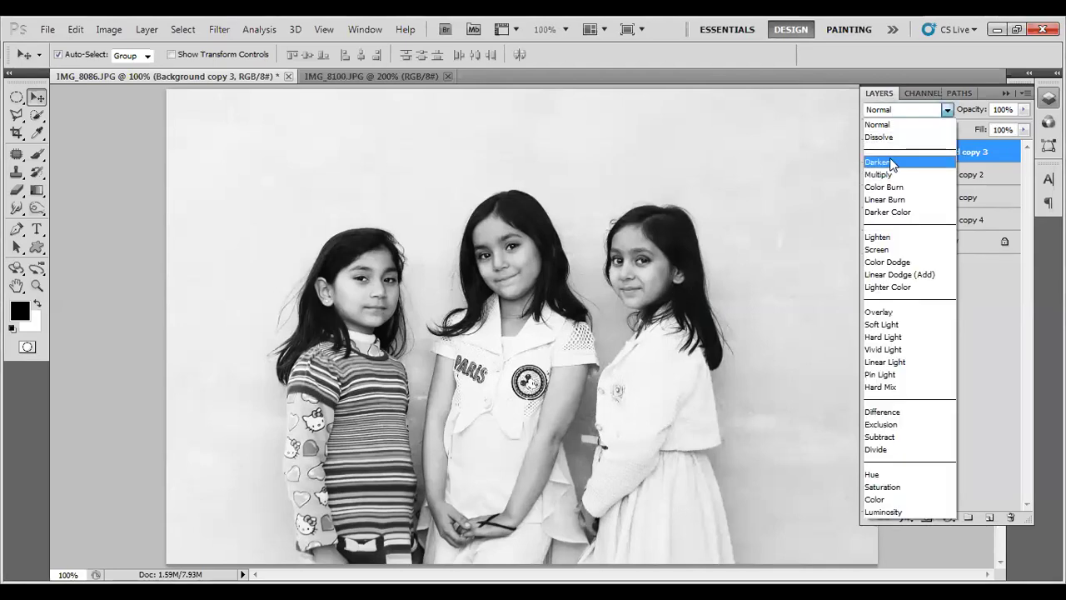
click(883, 162)
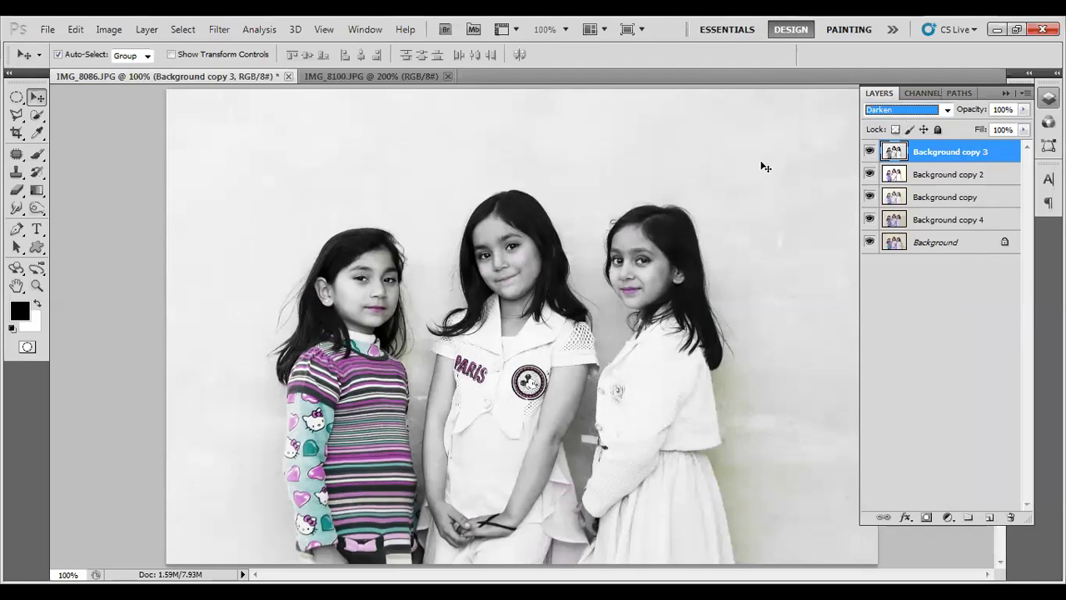
key(Down)
key(Down)
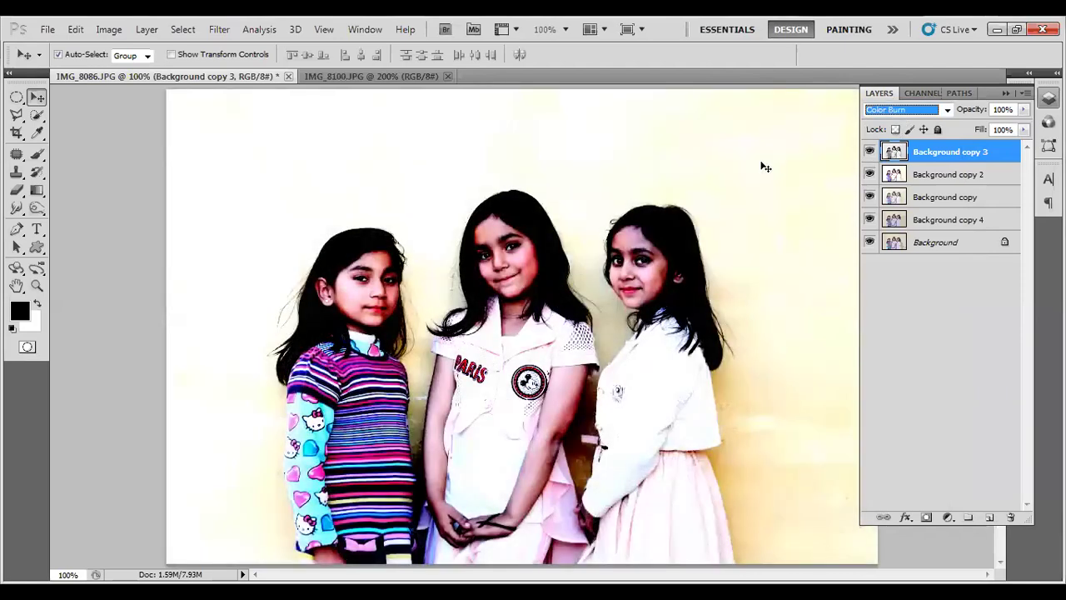
key(Down)
key(Down)
key(Down)
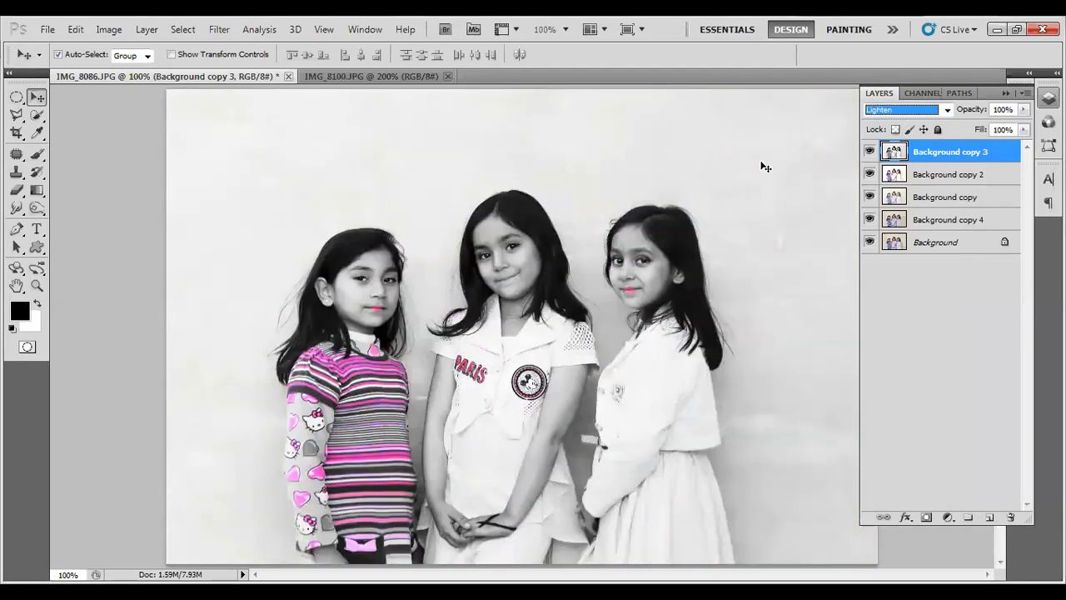
key(Down)
key(Down)
key(Down)
key(Down)
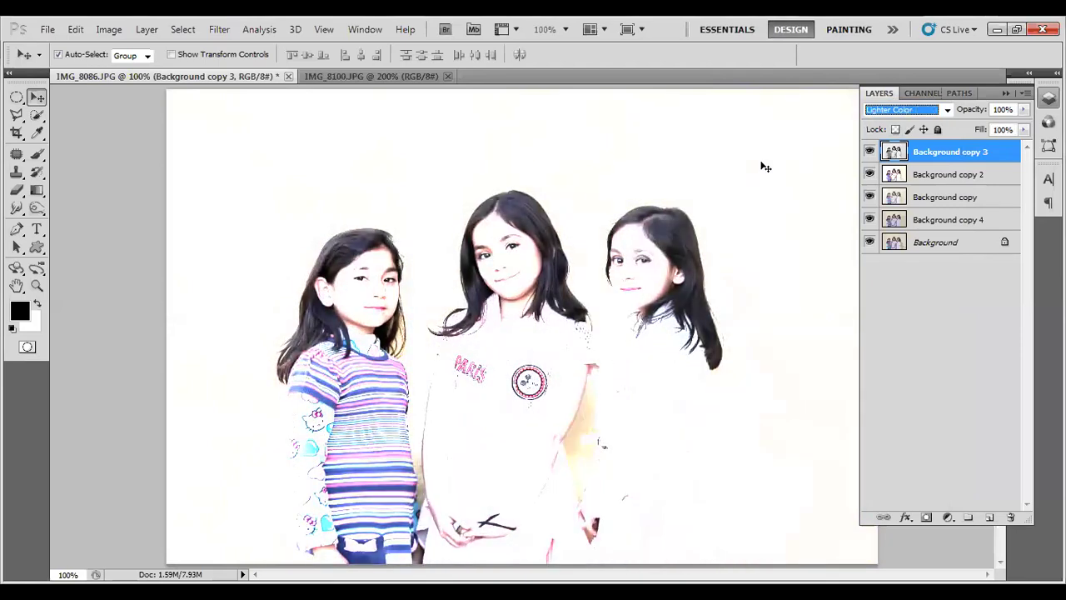
key(Down)
key(Down)
key(Down)
key(Down)
key(Down)
key(Down)
key(Down)
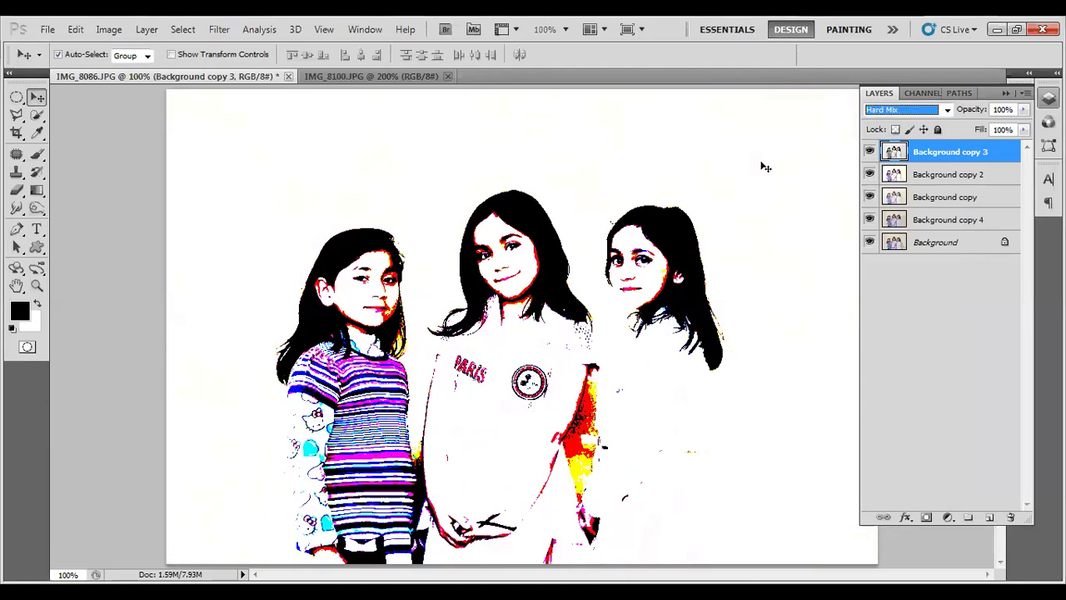
key(Up)
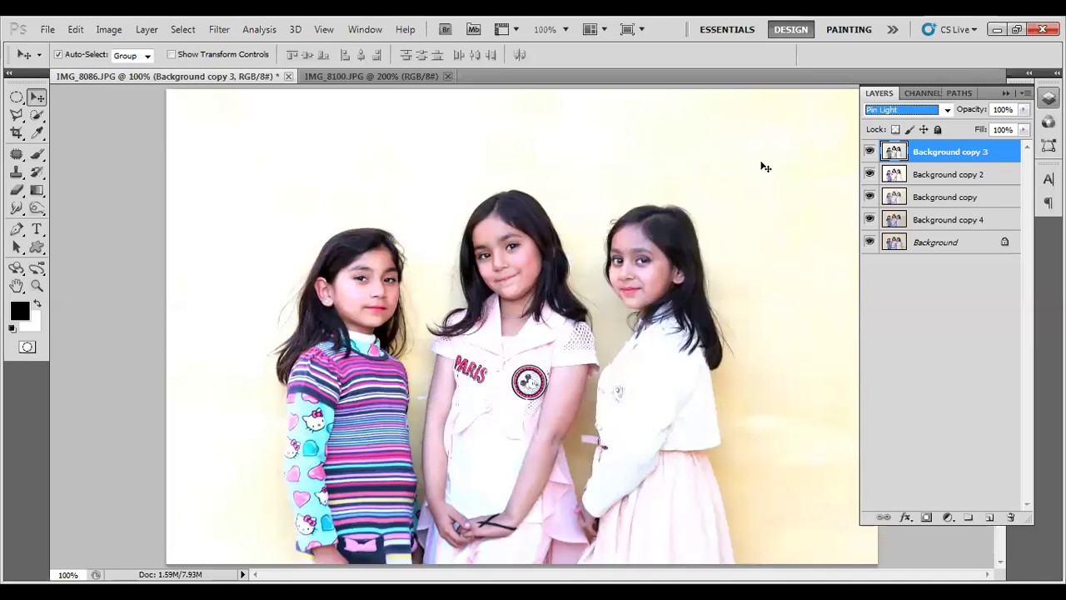
- Try Luminosity blending, then return Background copy 3 to Normal mode
click(881, 111)
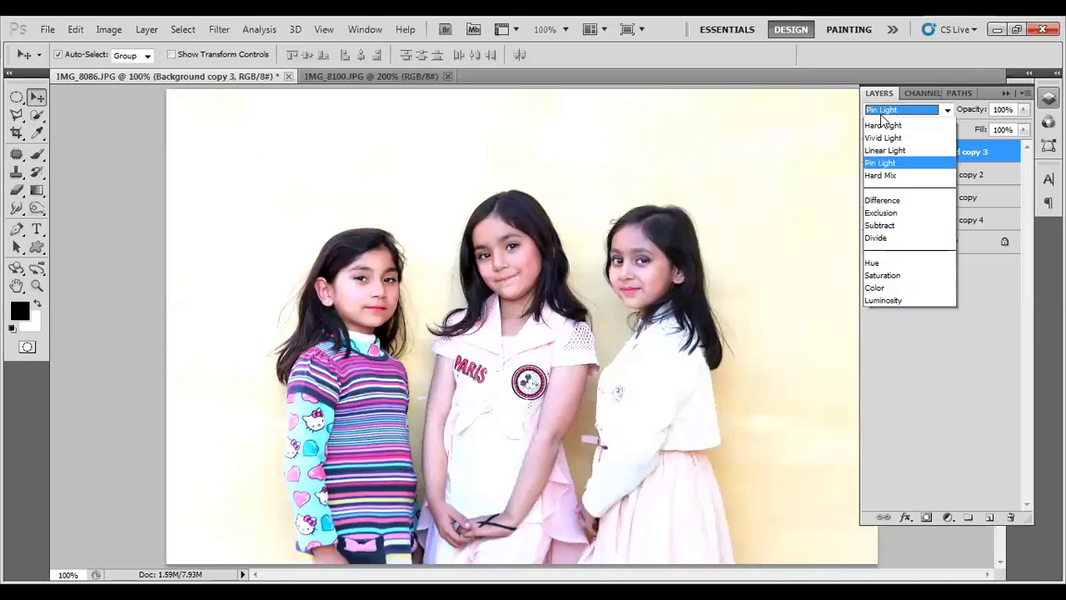
click(884, 512)
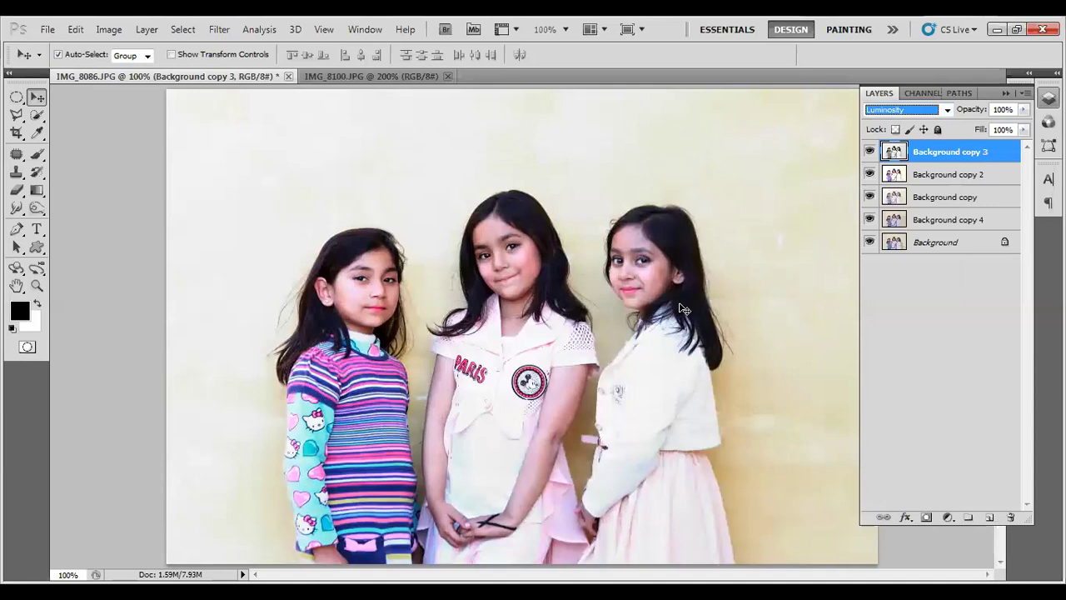
click(880, 111)
click(880, 116)
click(913, 379)
click(903, 155)
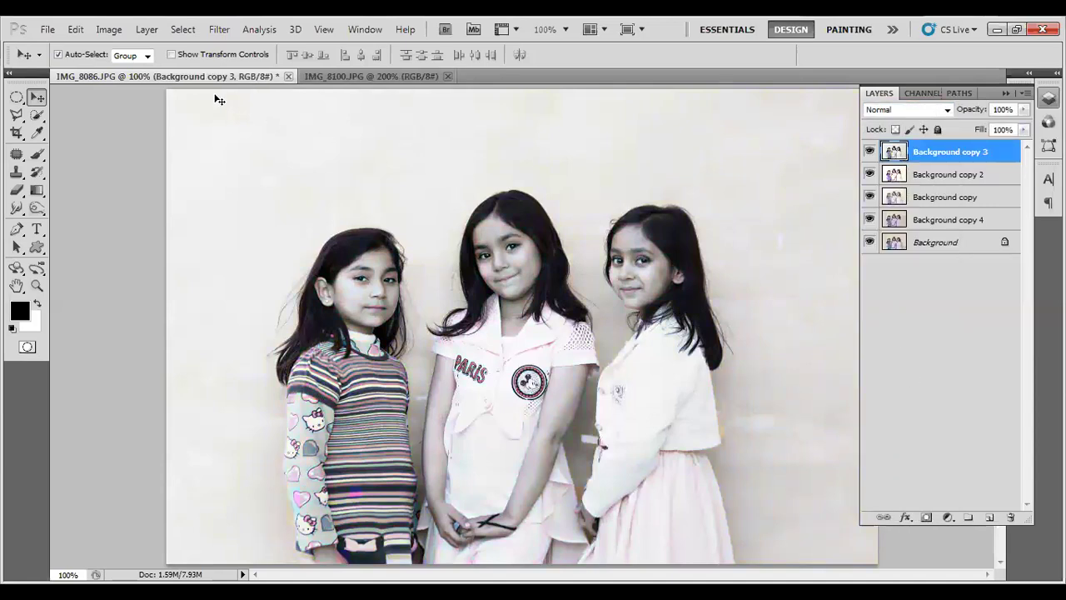
click(114, 32)
mouse_move(134, 68)
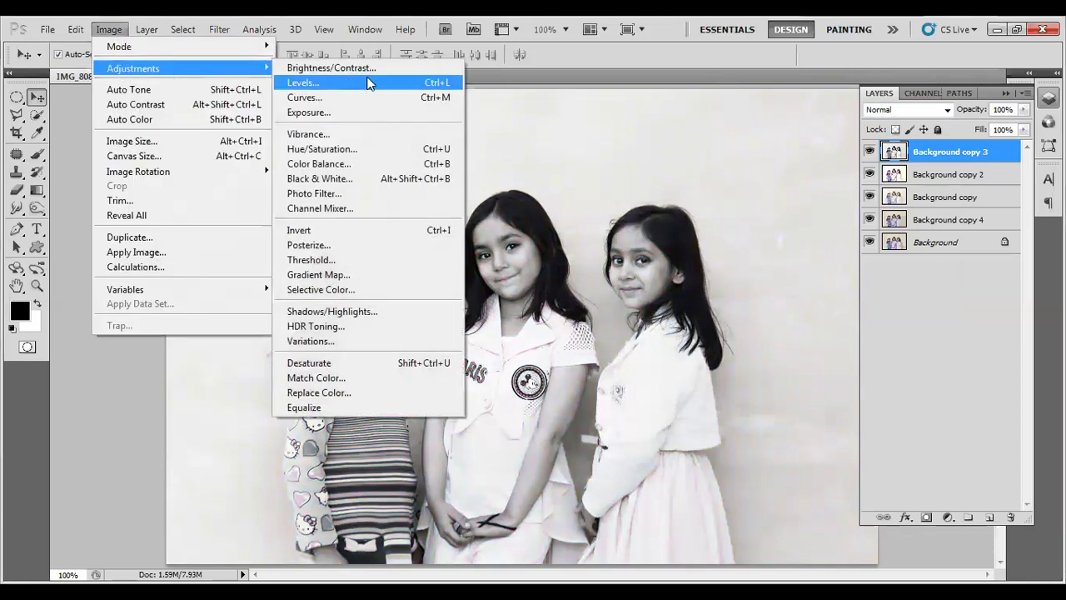
click(369, 231)
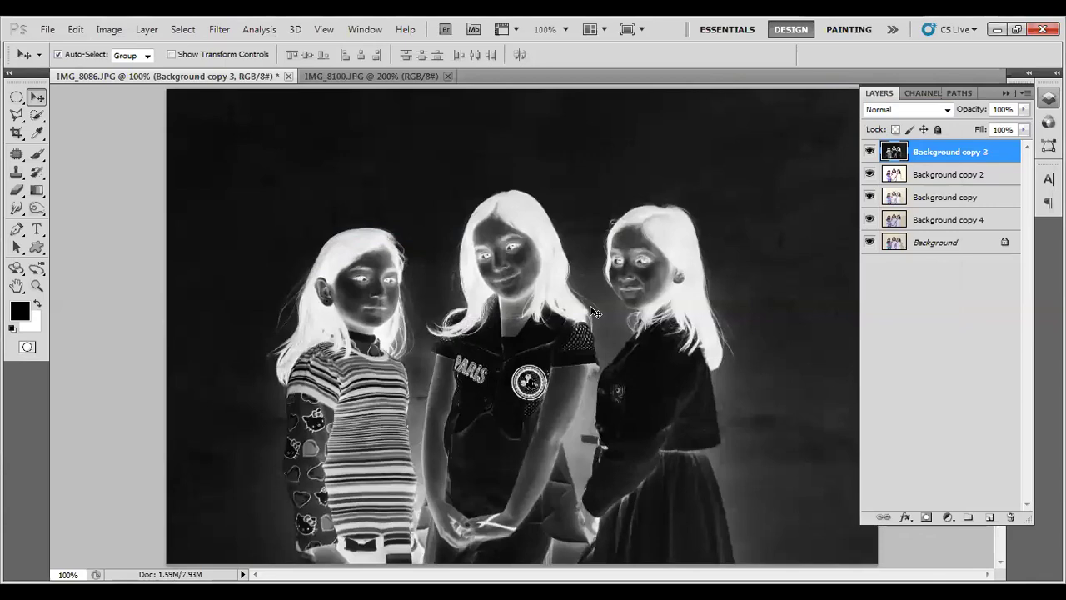
key(ctrl+i)
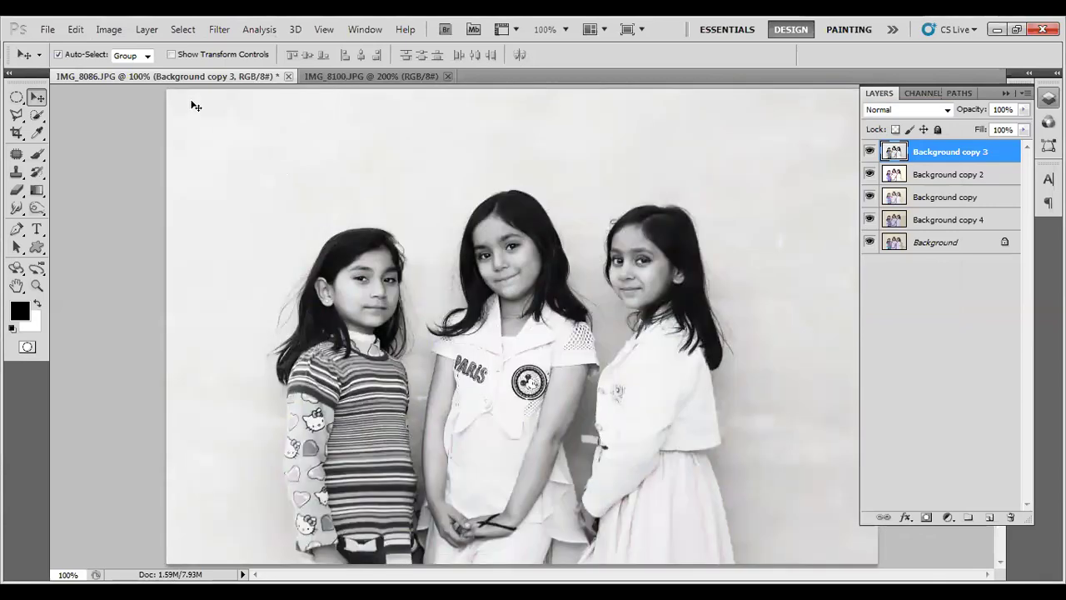
click(108, 29)
mouse_move(133, 68)
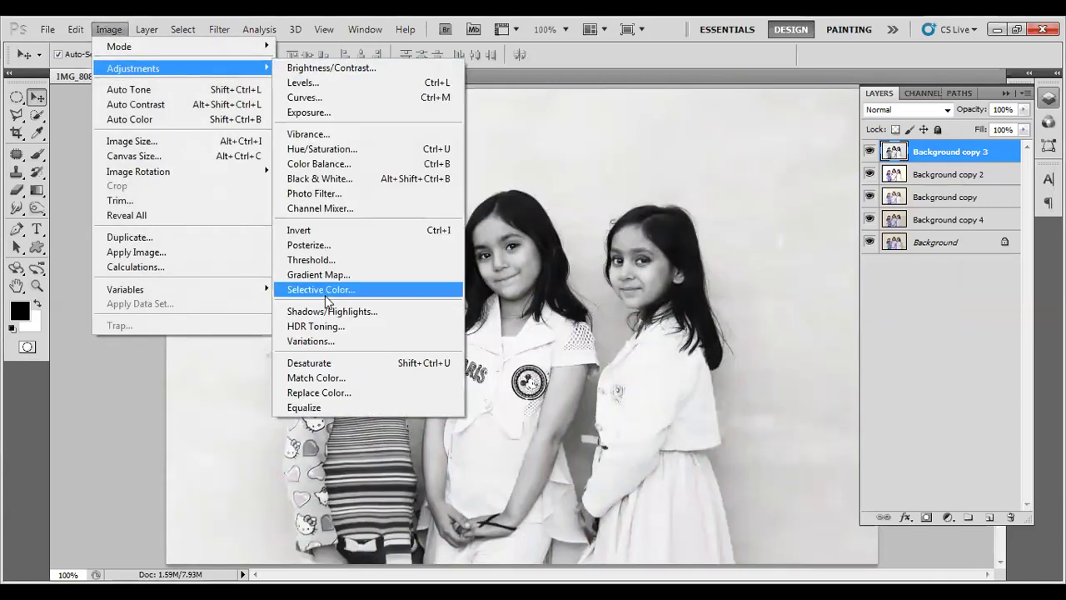
click(308, 244)
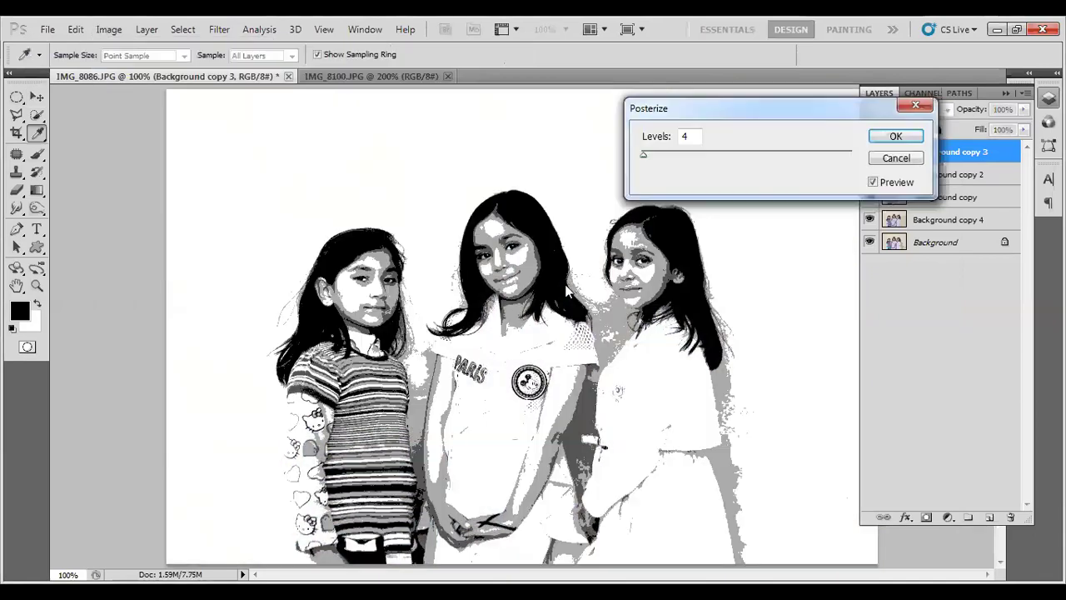
drag(645, 156, 666, 154)
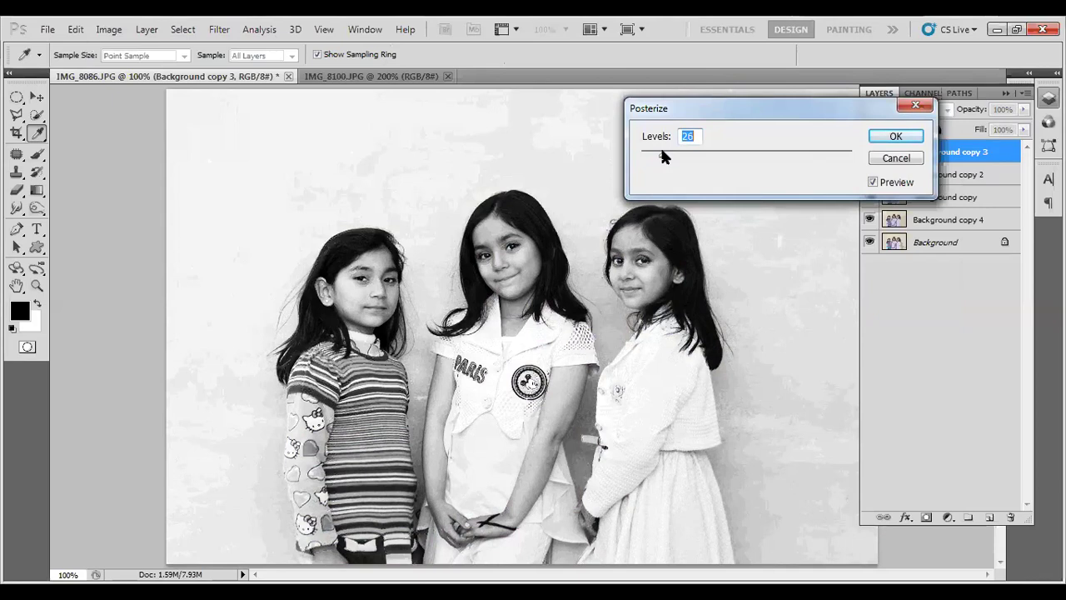
click(896, 159)
click(109, 30)
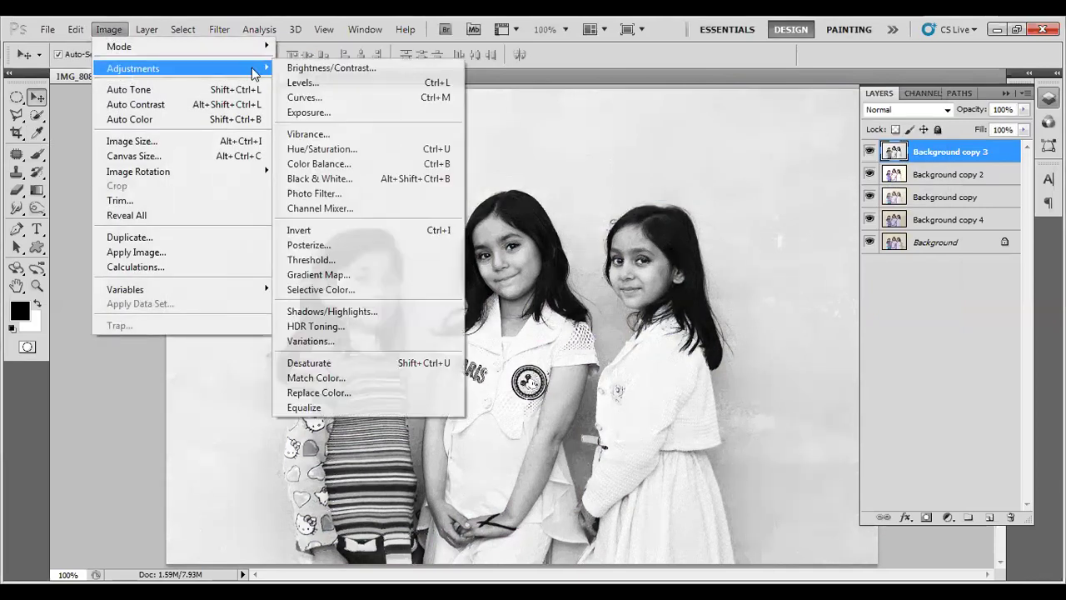
mouse_move(133, 69)
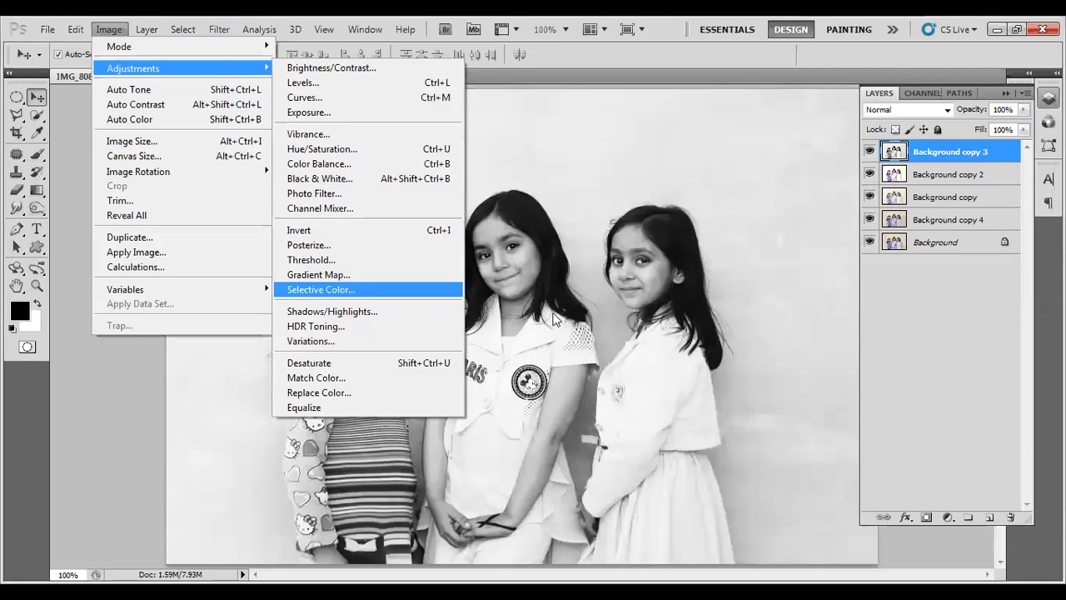
click(833, 167)
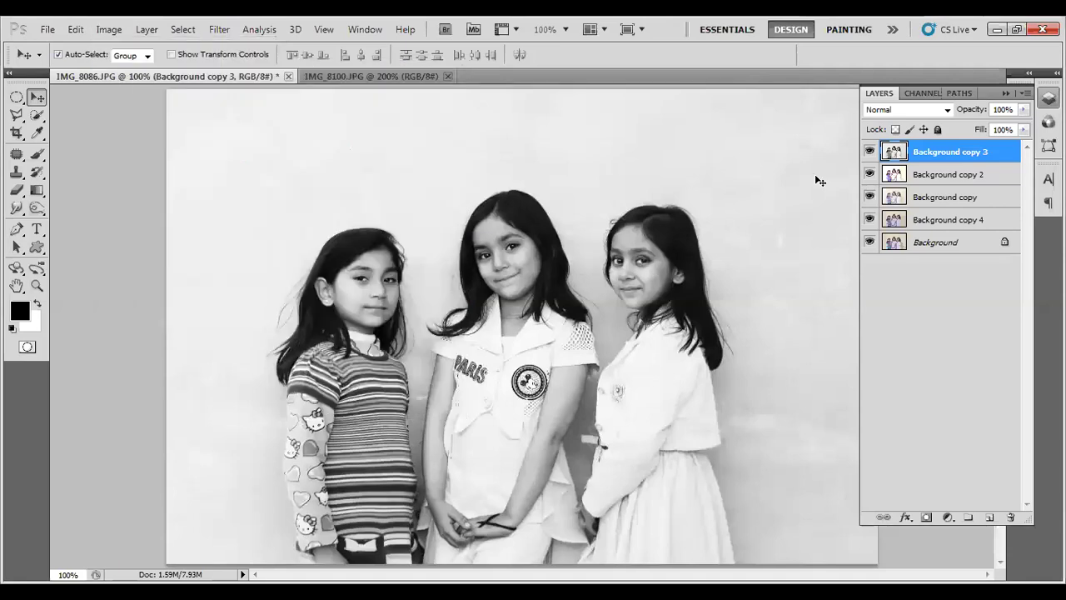
- Duplicate Background into Background copy 5 at the top and hide the four earlier copies
double_click(949, 152)
key(Return)
drag(932, 247, 991, 517)
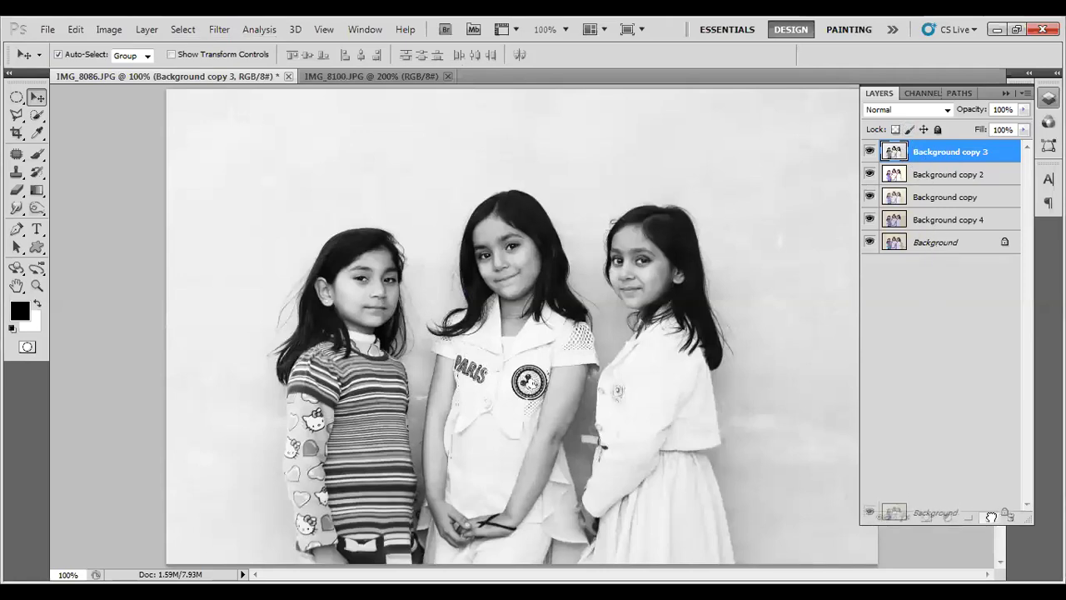
drag(937, 241, 938, 148)
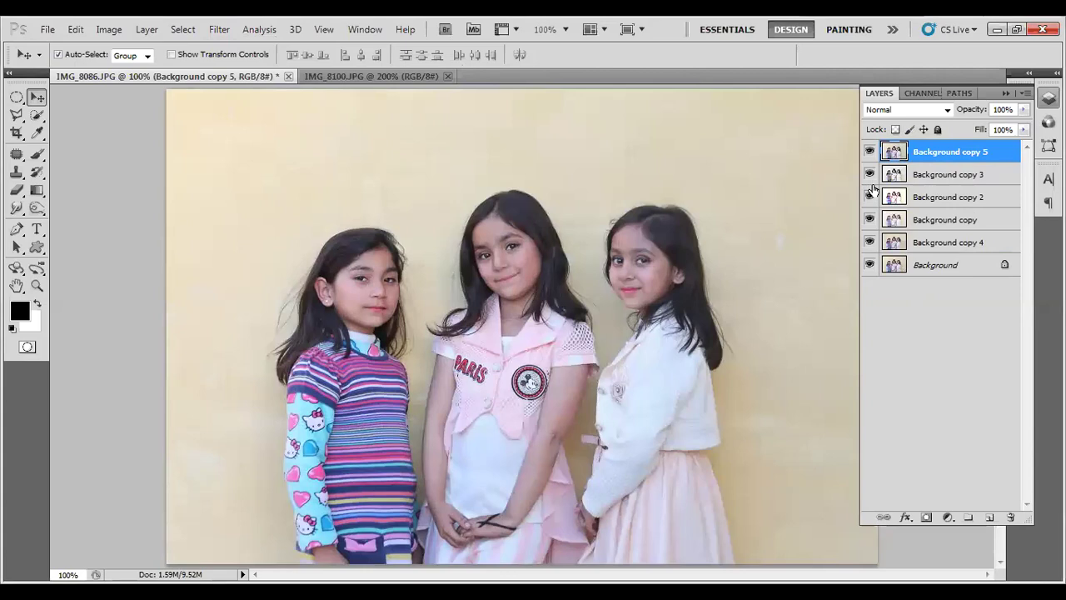
drag(869, 175, 869, 220)
- Open Replace Color on Background copy 5, move the dialog aside, and sample the white cardigan
click(104, 32)
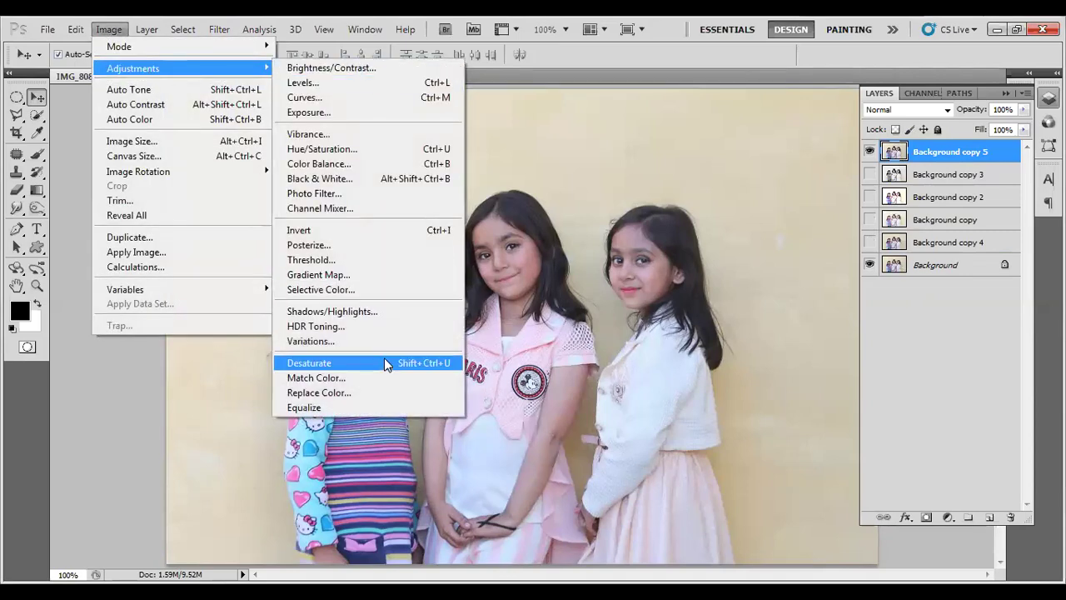
click(364, 398)
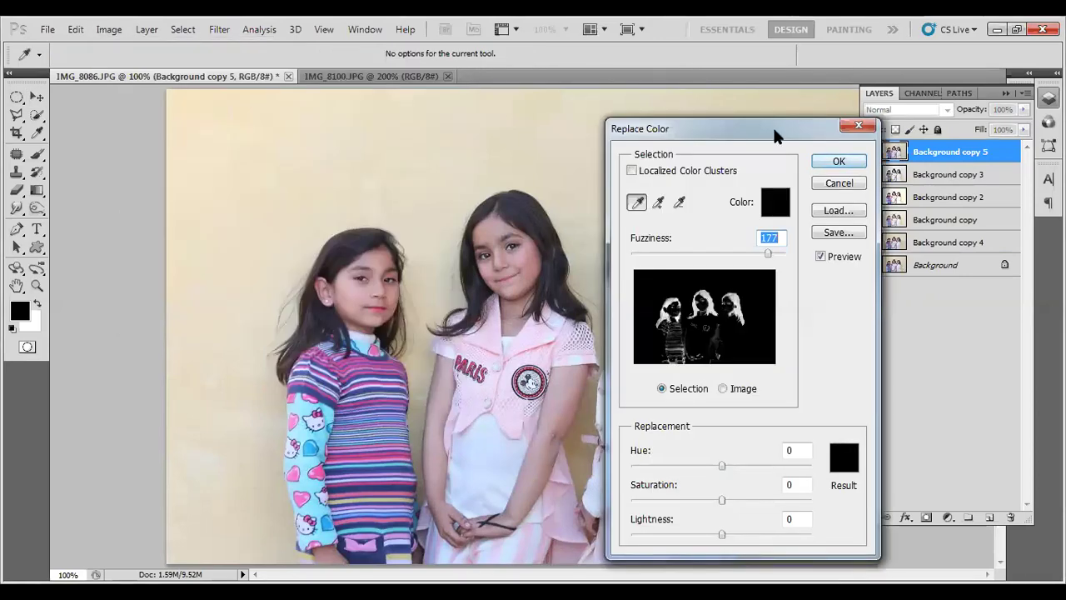
drag(773, 126, 897, 111)
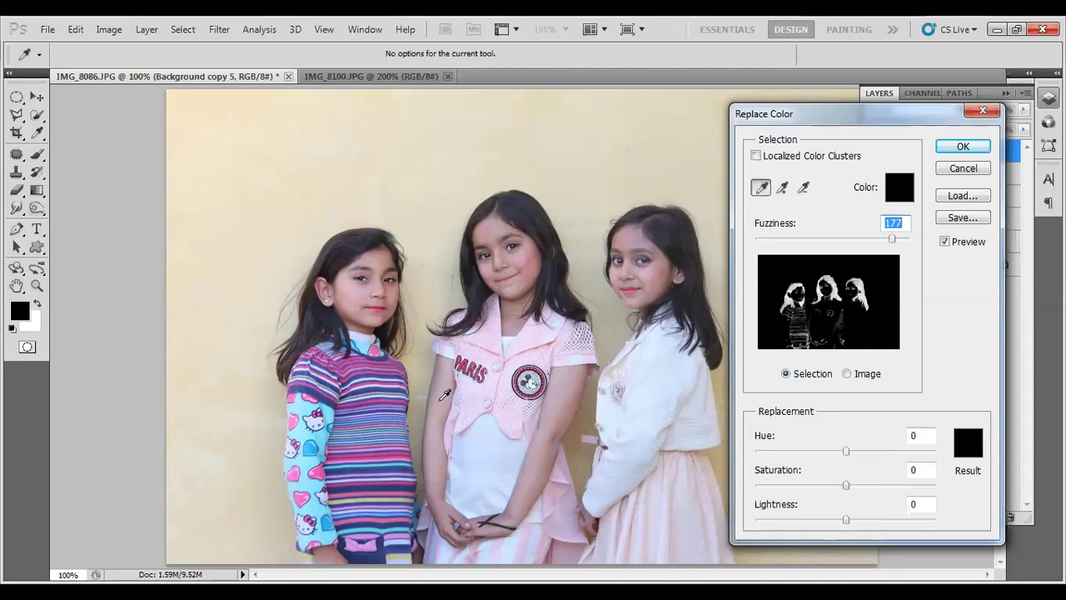
click(649, 389)
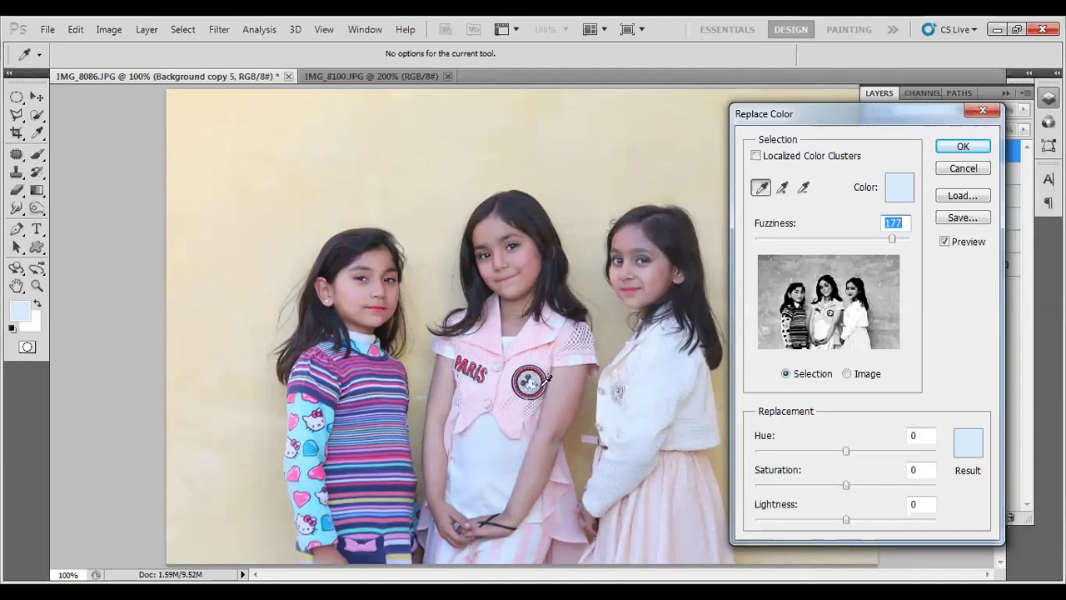
- Sample the striped sweater's blue and recolour it green with Hue -88, Saturation +6, Lightness -9
click(307, 384)
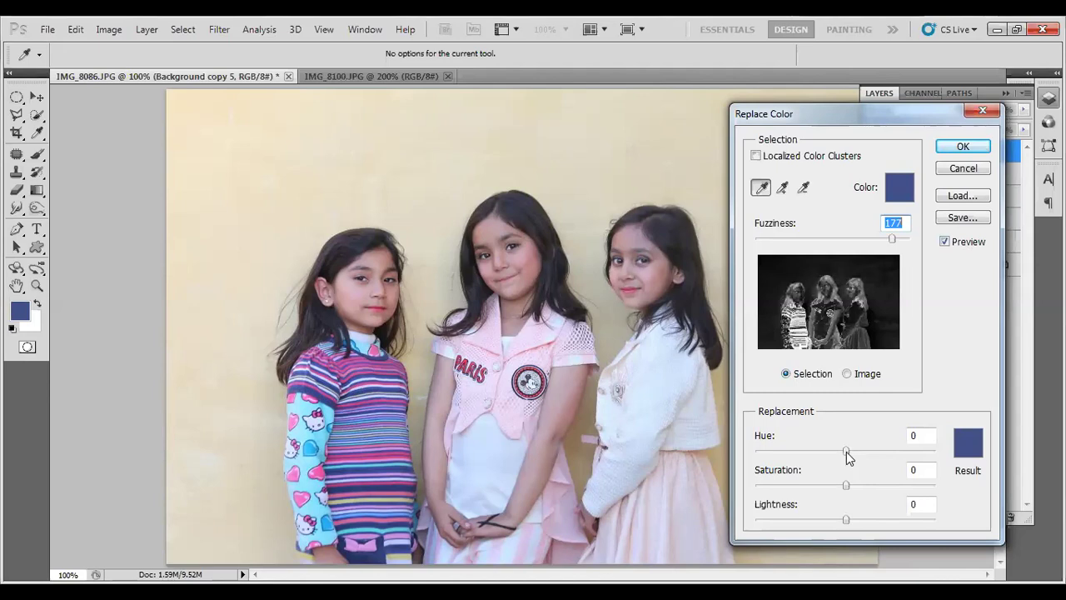
mouse_move(846, 450)
mouse_down()
mouse_move(868, 450)
mouse_move(802, 449)
mouse_up()
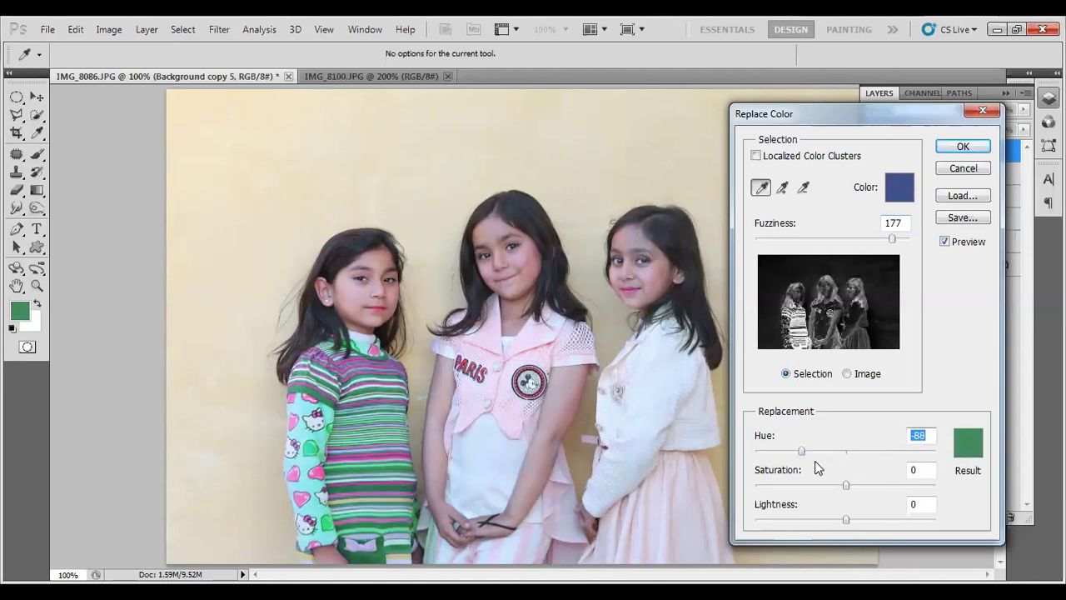
mouse_move(846, 485)
mouse_down()
mouse_move(791, 485)
mouse_move(941, 485)
mouse_move(881, 498)
mouse_move(851, 489)
mouse_up()
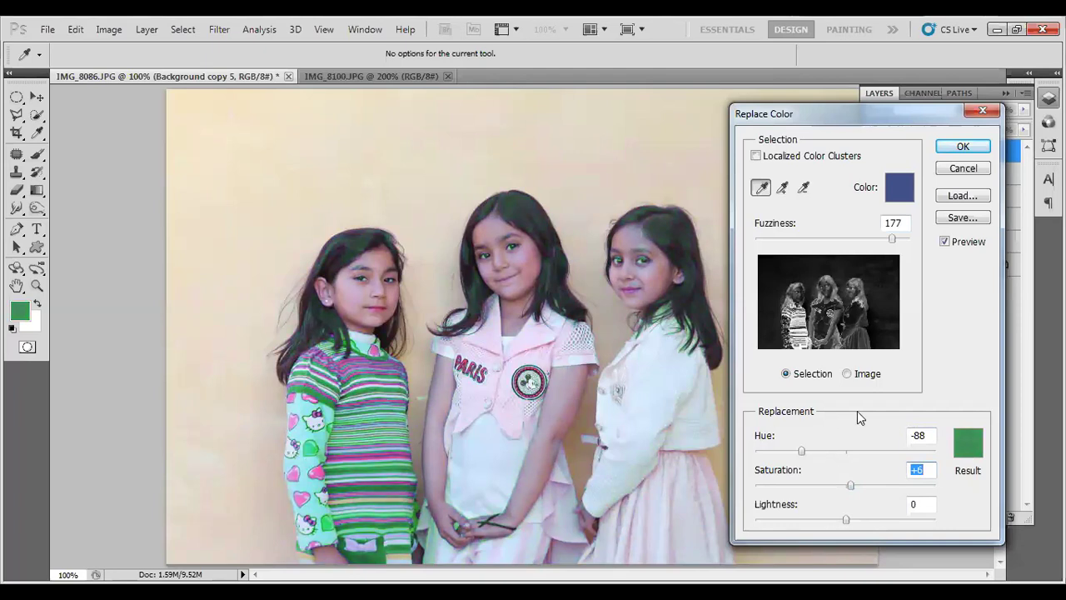
click(945, 242)
click(945, 242)
click(945, 242)
click(946, 242)
click(945, 241)
click(946, 242)
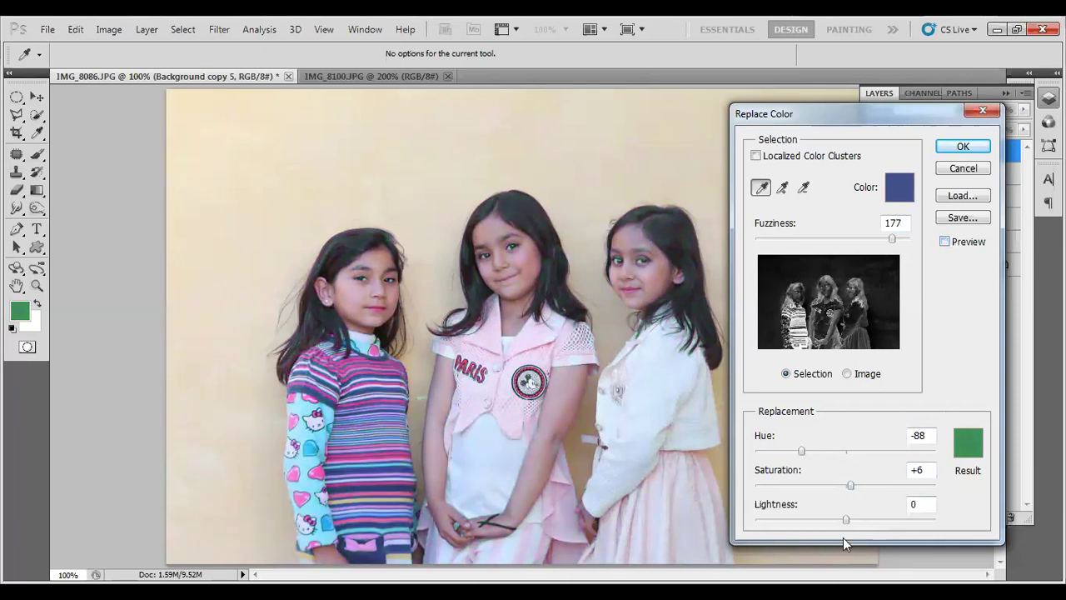
mouse_move(845, 520)
mouse_down()
mouse_move(855, 517)
mouse_move(814, 518)
mouse_up()
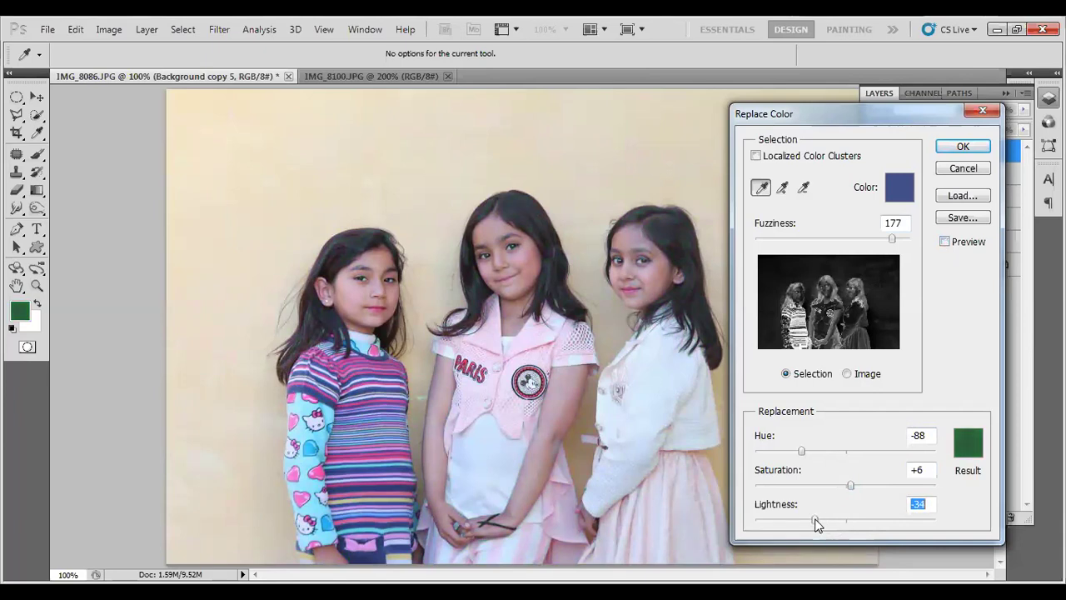
click(946, 241)
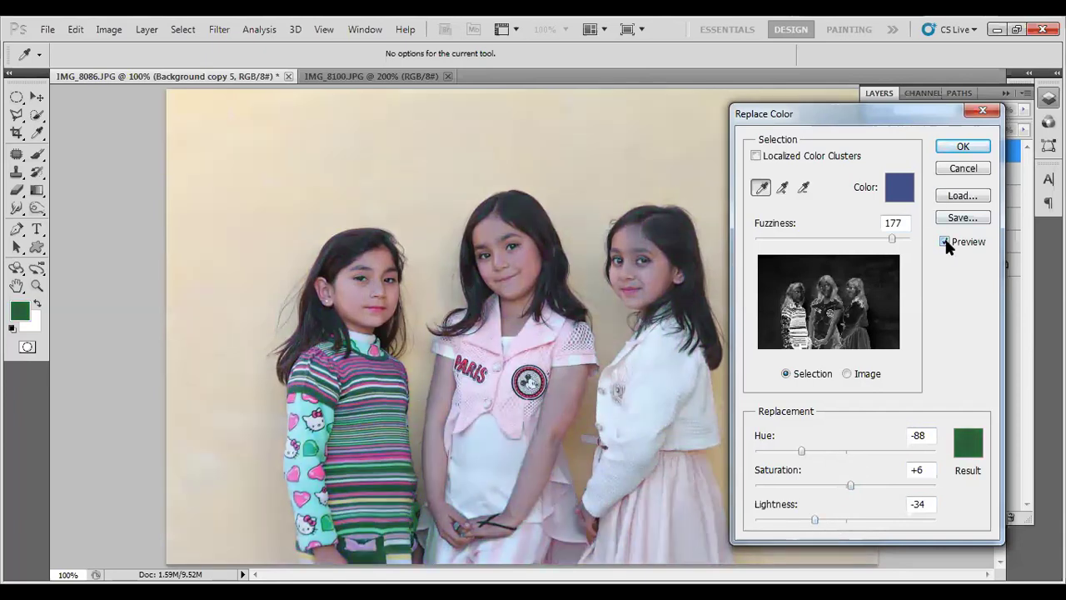
drag(814, 520, 831, 520)
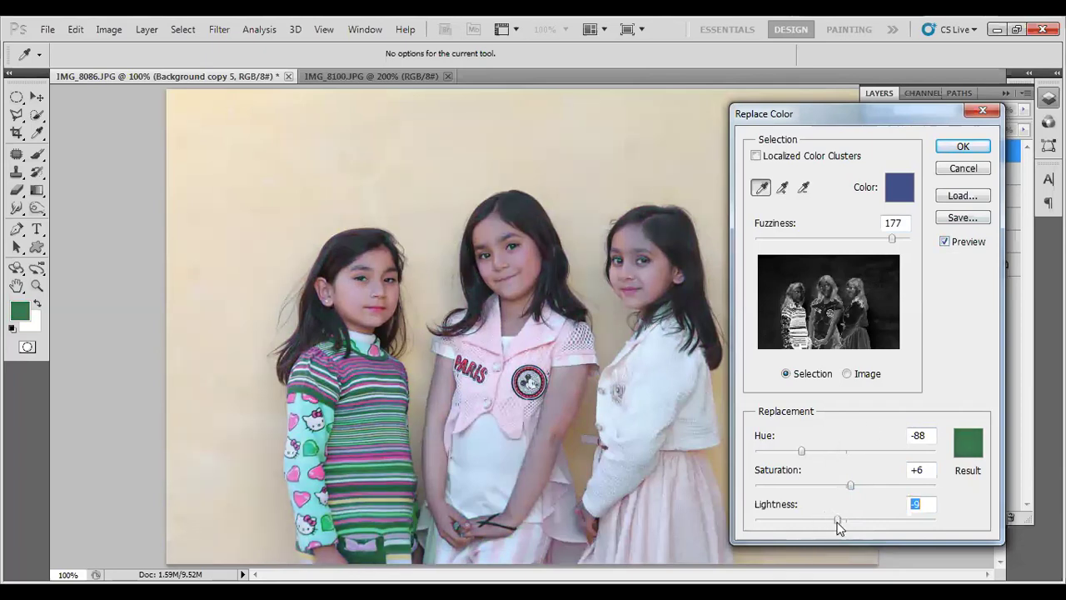
- Nudge Lightness to -18, then cancel Replace Color, leaving the sweater's original colours
click(829, 521)
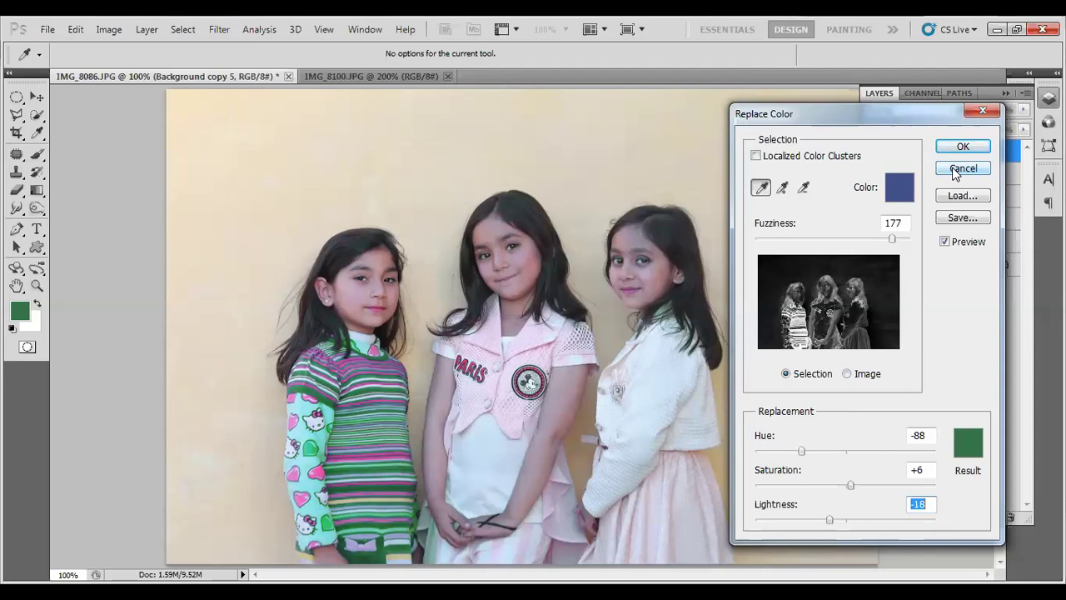
click(956, 170)
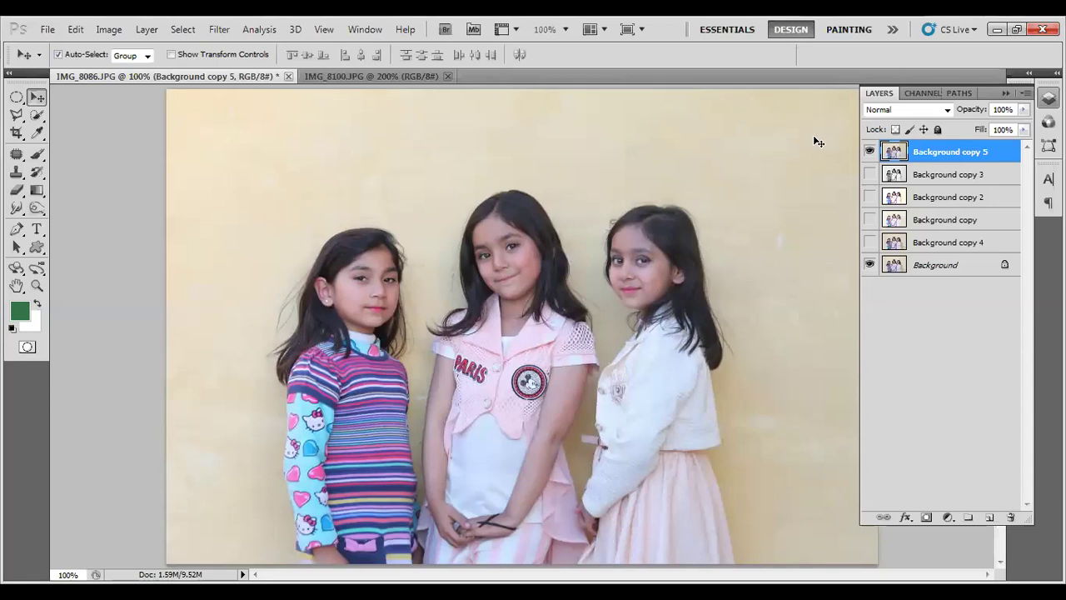
- Compare IMG_8100 with the IMG_8086 group photo, then view IMG_8100 at Actual Pixels
click(358, 81)
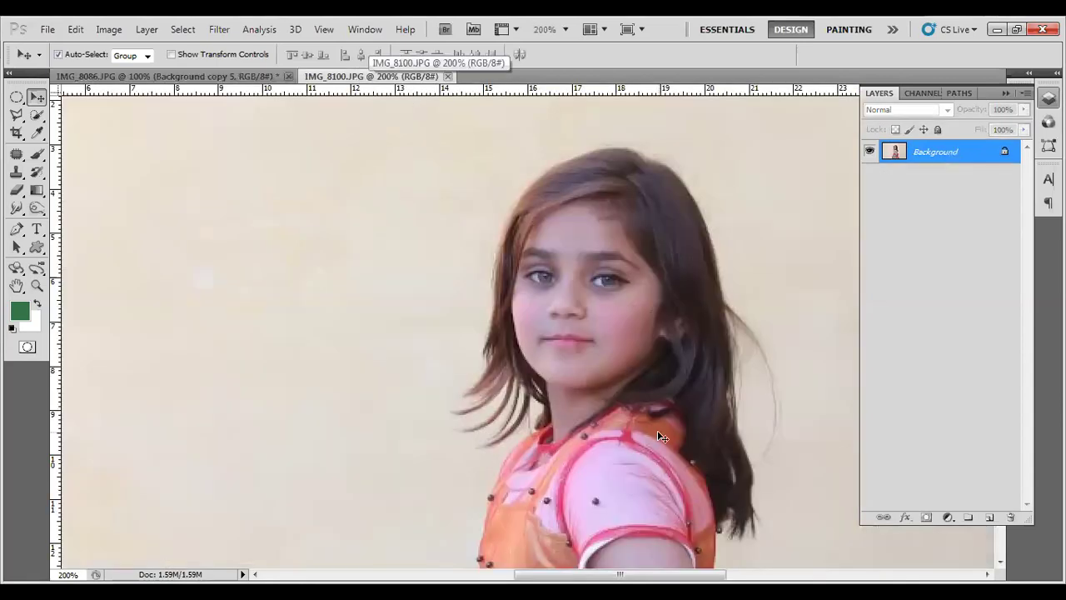
key(ctrl+minus)
key(ctrl+minus)
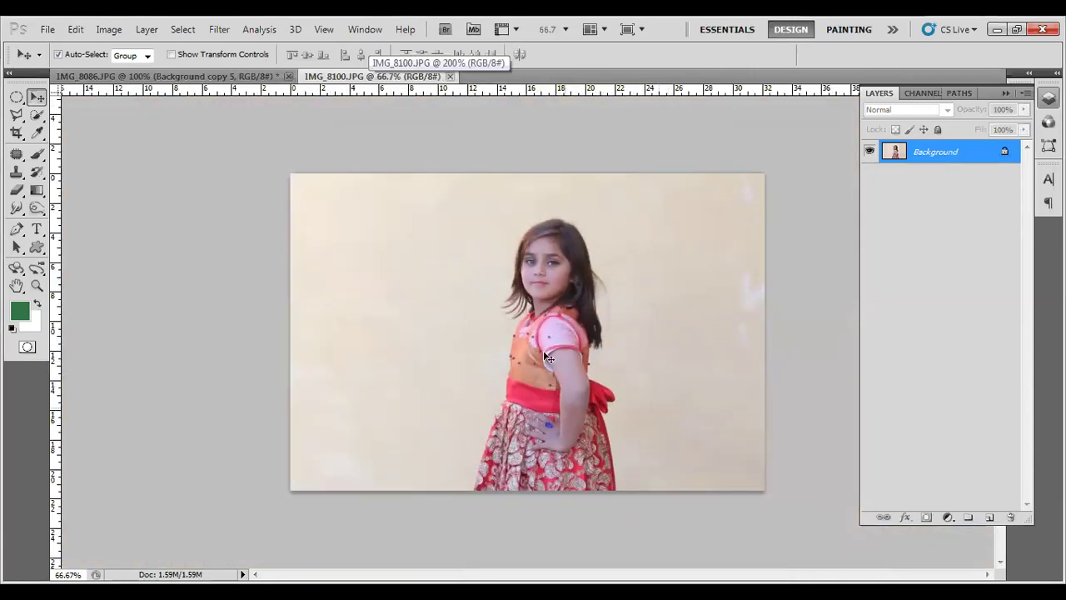
click(240, 78)
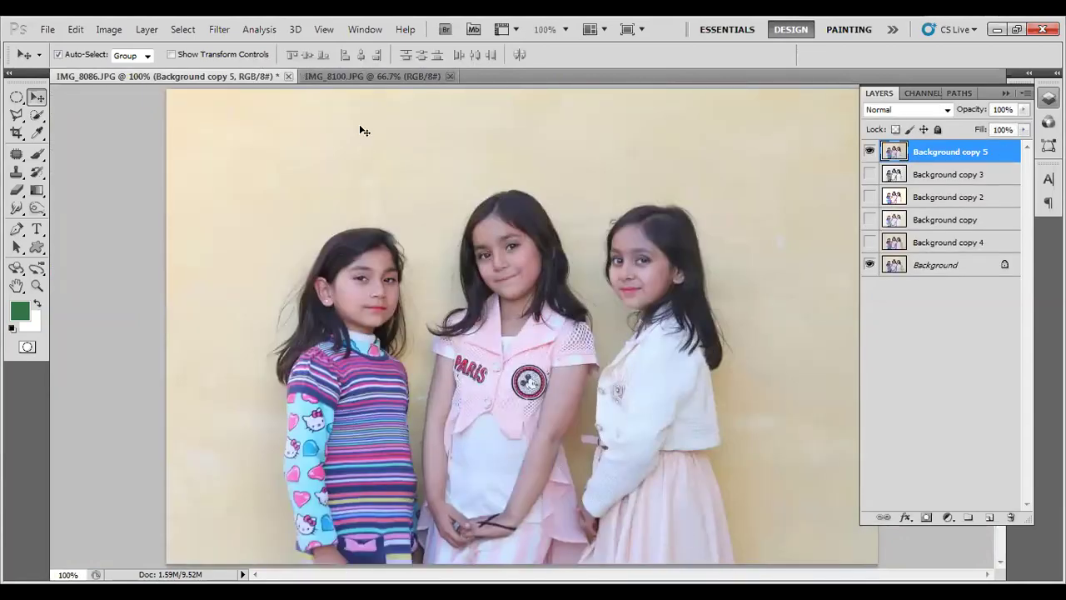
click(364, 76)
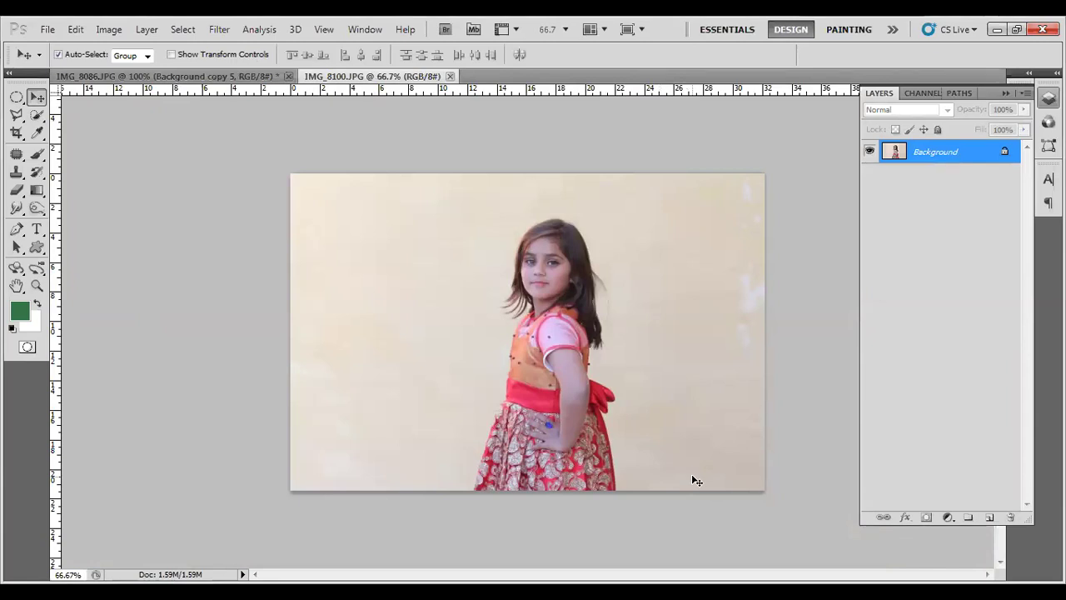
key(ctrl+1)
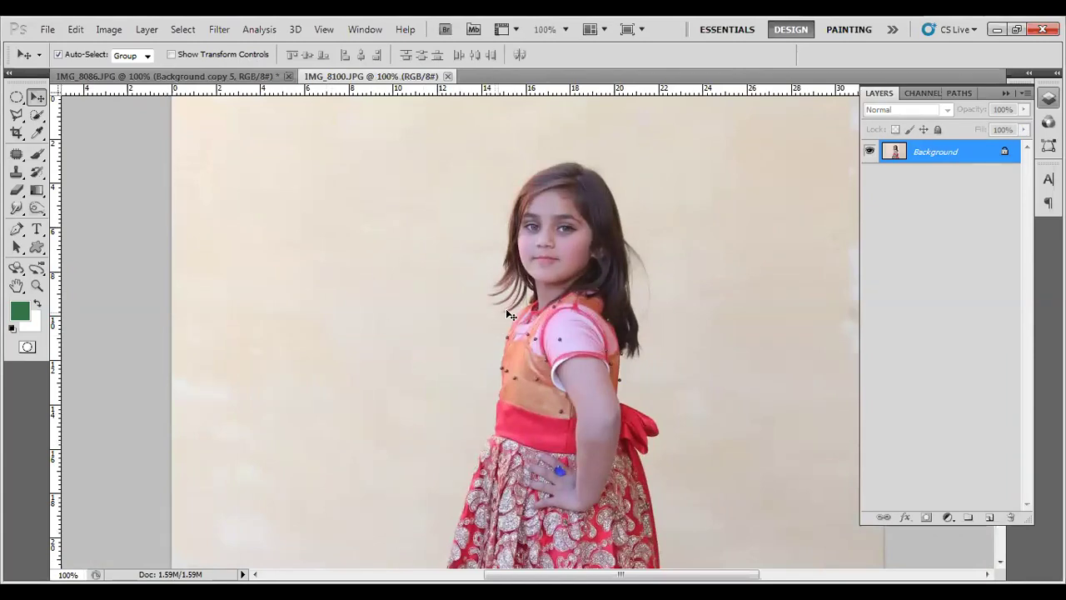
scroll(527, 310, down, 2)
scroll(527, 310, down, 1)
scroll(527, 310, up, 1)
scroll(528, 310, up, 3)
scroll(531, 315, up, 2)
scroll(531, 314, up, 1)
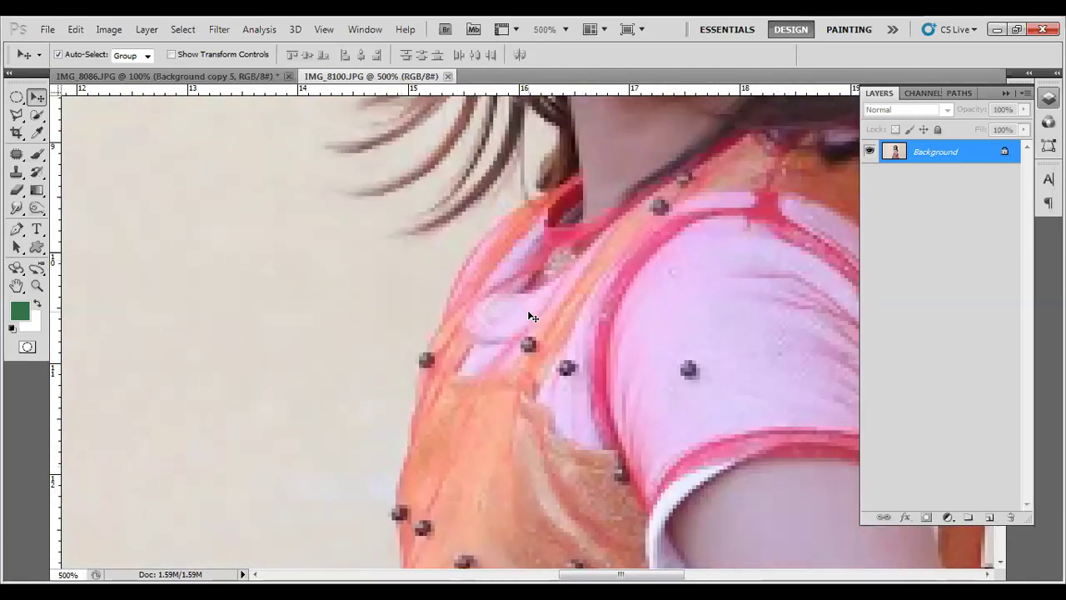
drag(471, 330, 463, 437)
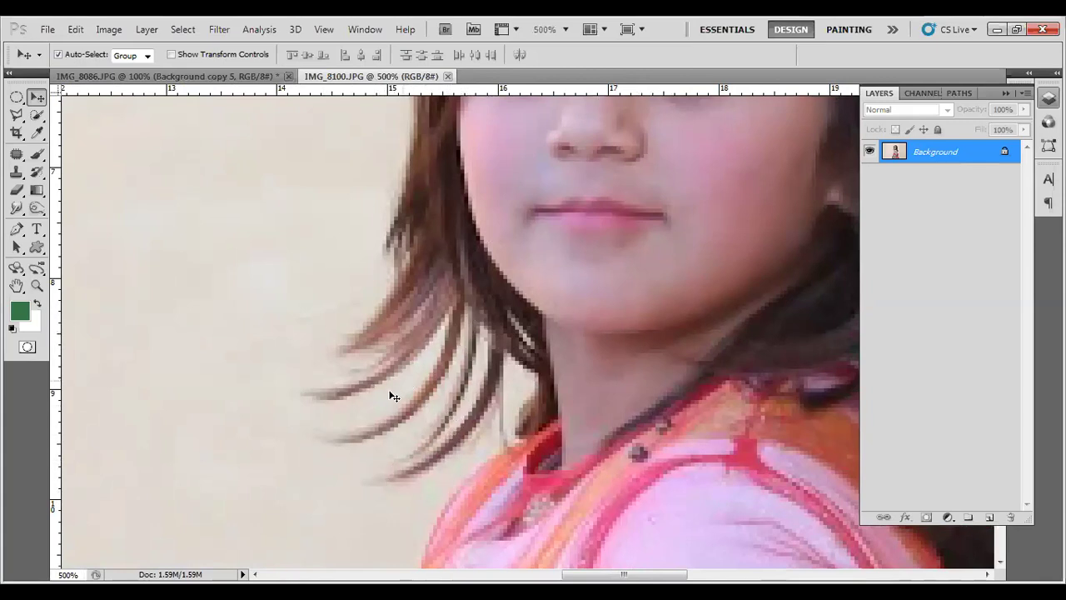
scroll(344, 445, up, 3)
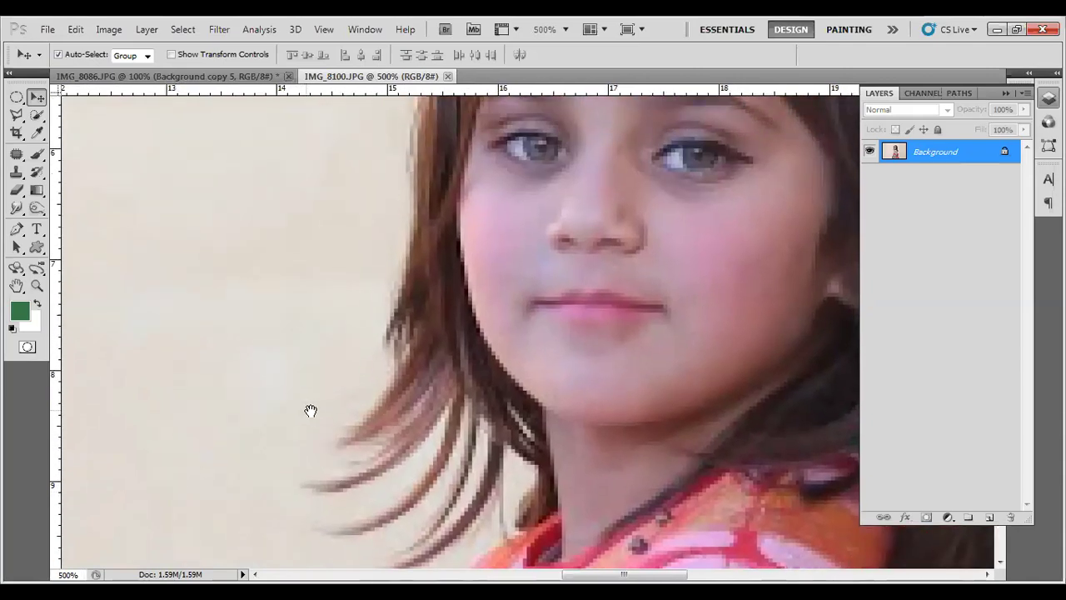
drag(390, 381, 326, 508)
scroll(349, 431, up, 5)
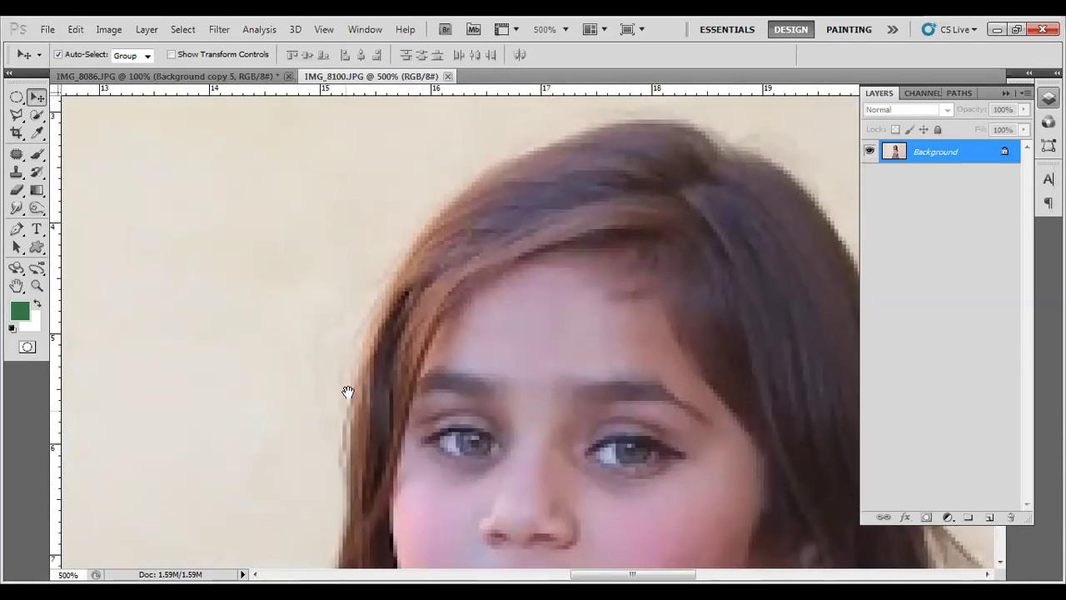
drag(592, 115, 475, 203)
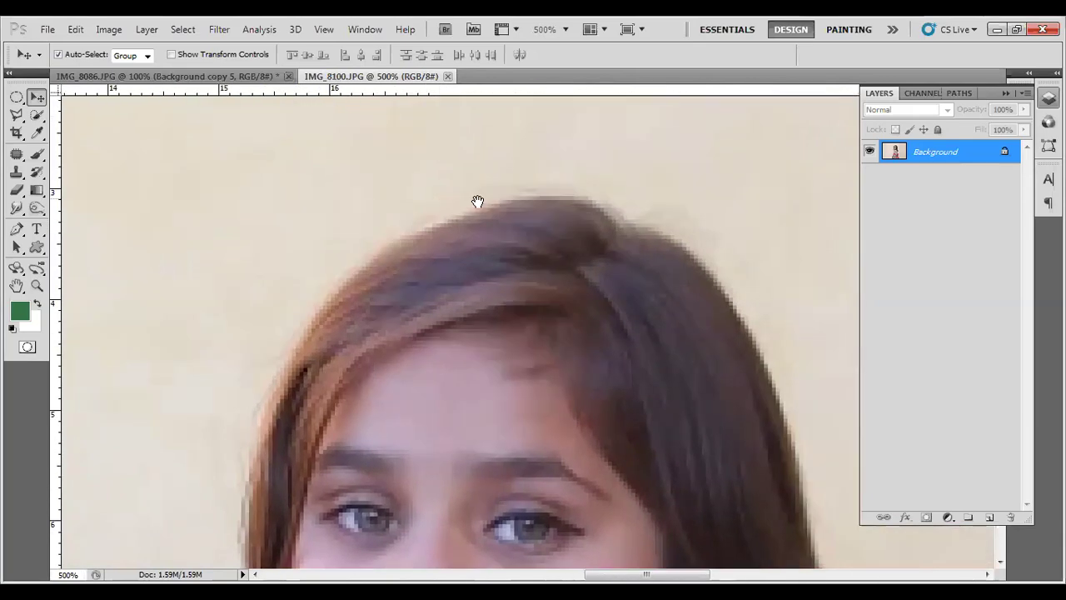
drag(649, 291, 464, 159)
drag(571, 388, 511, 181)
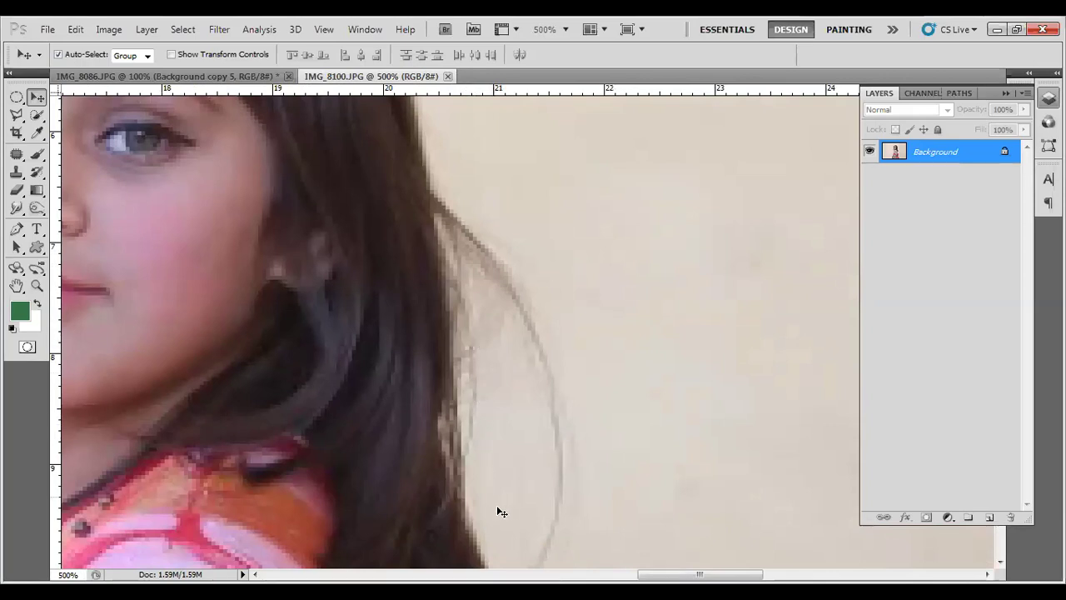
mouse_move(516, 535)
mouse_down()
mouse_move(523, 332)
mouse_move(470, 310)
mouse_up()
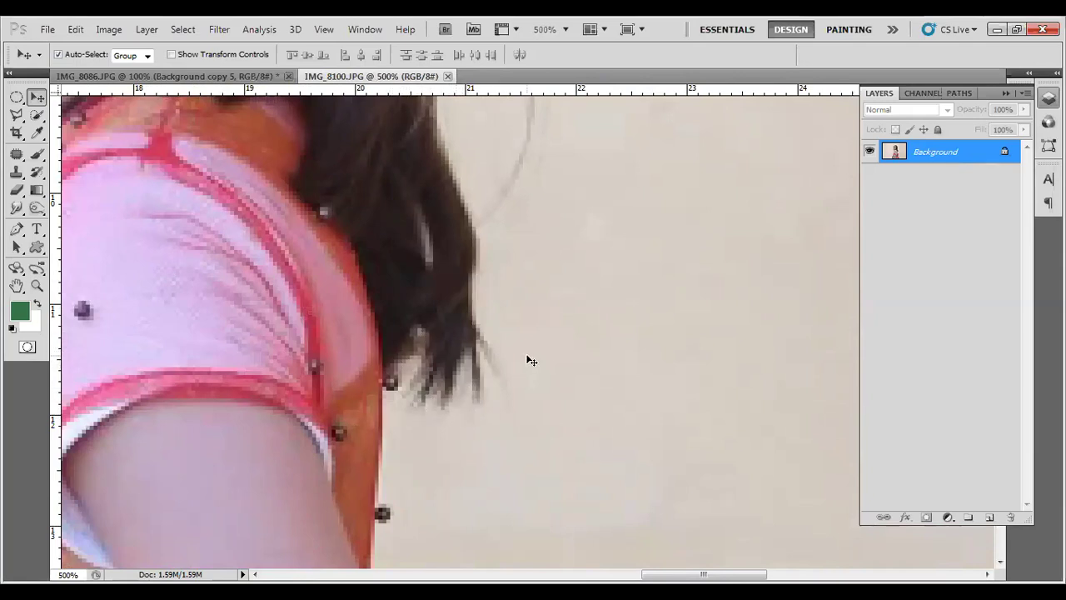
scroll(531, 360, down, 4)
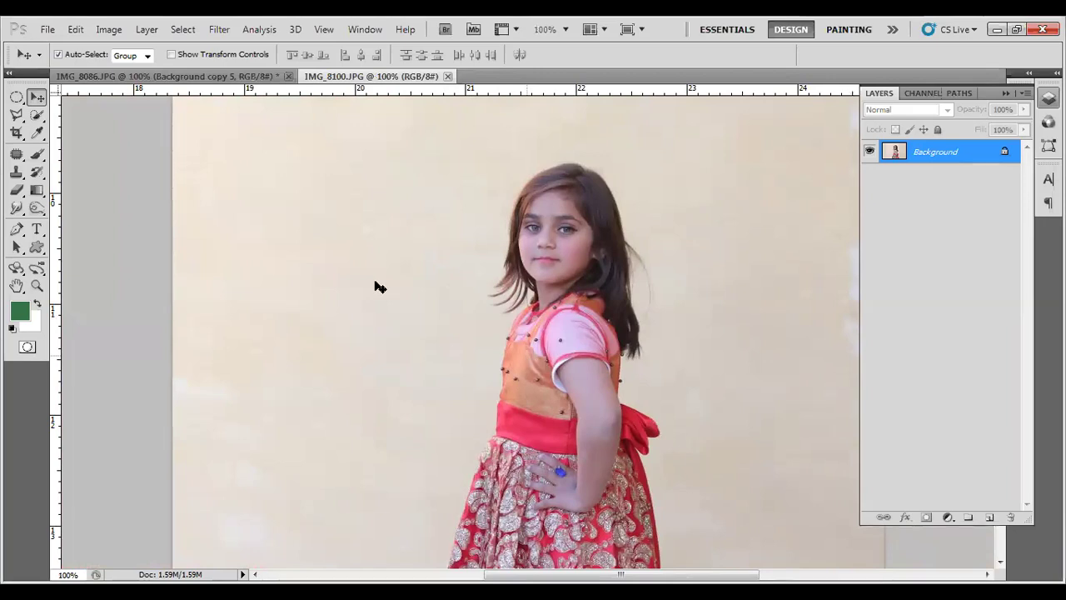
click(36, 118)
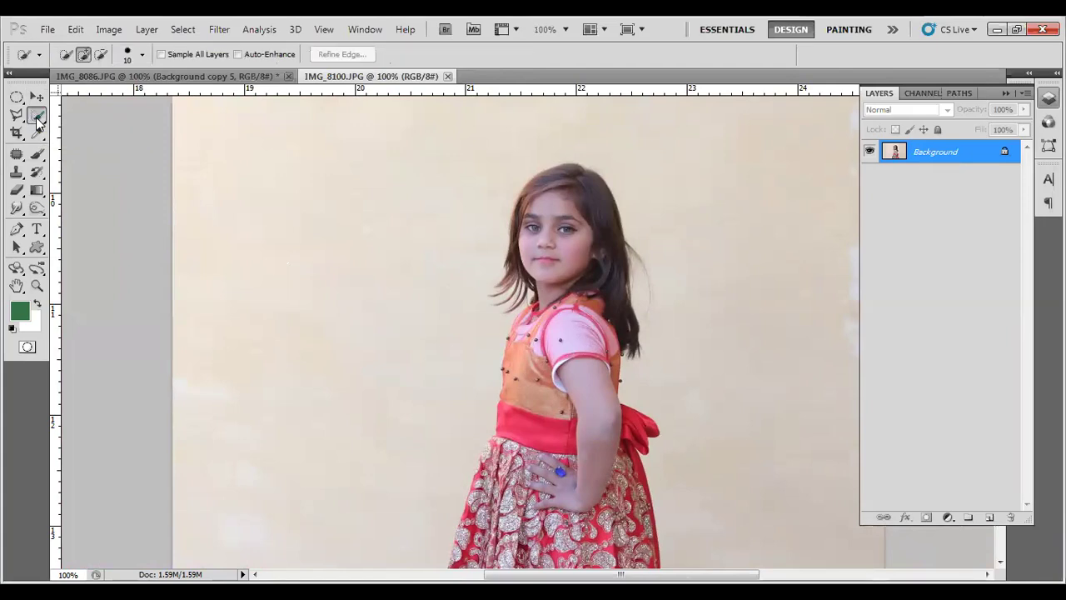
right_click(37, 118)
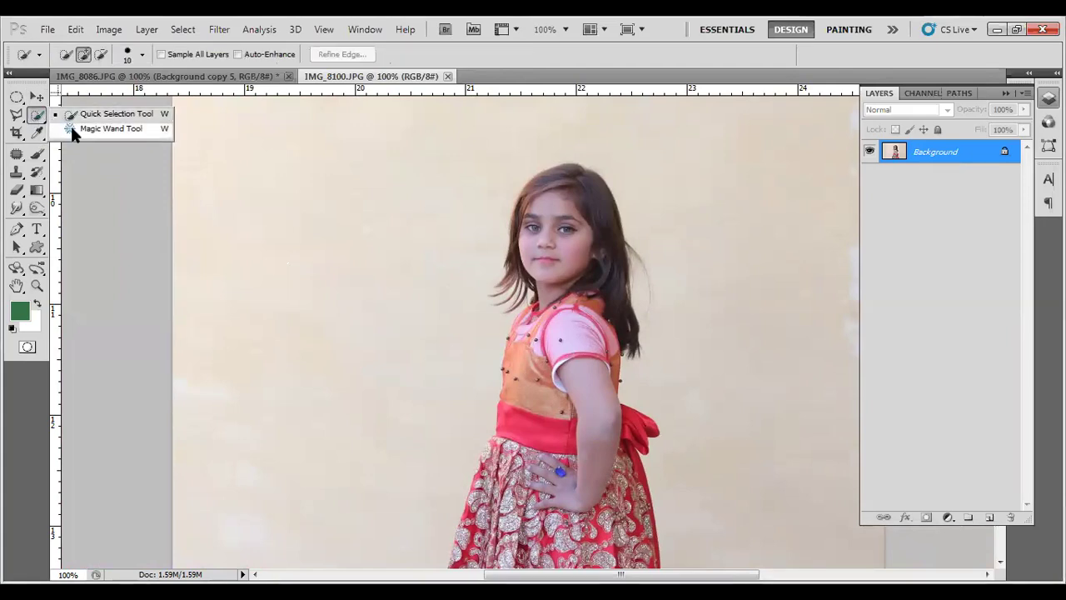
click(72, 130)
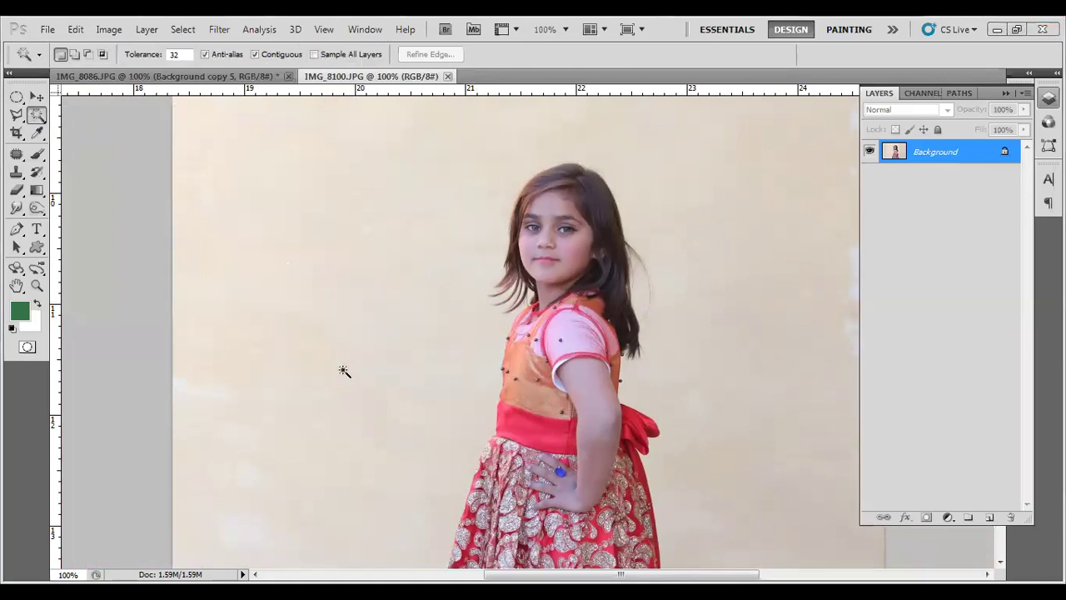
click(331, 399)
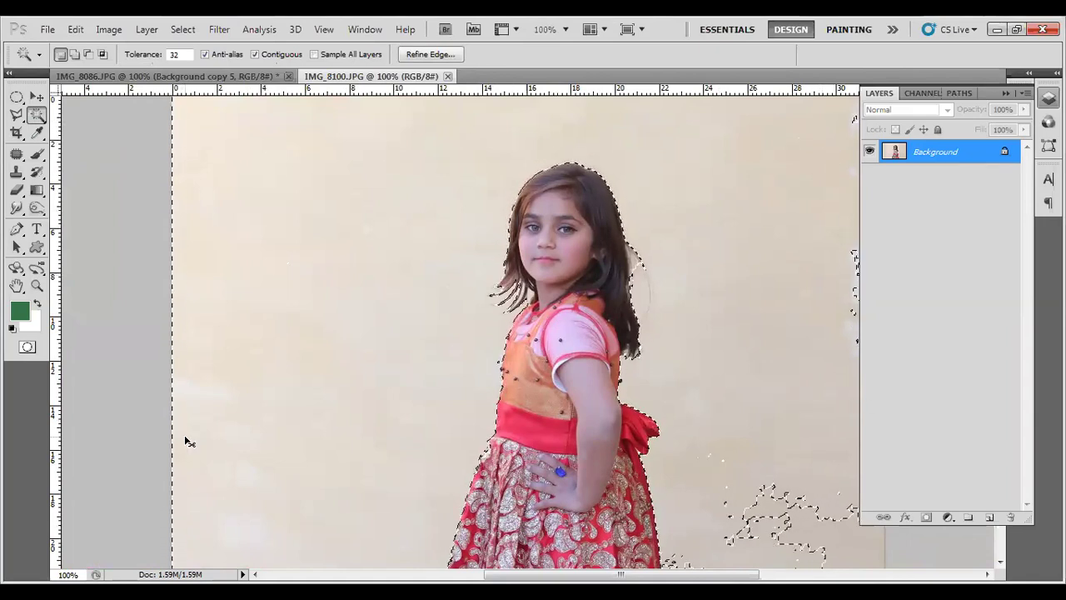
key(ctrl+d)
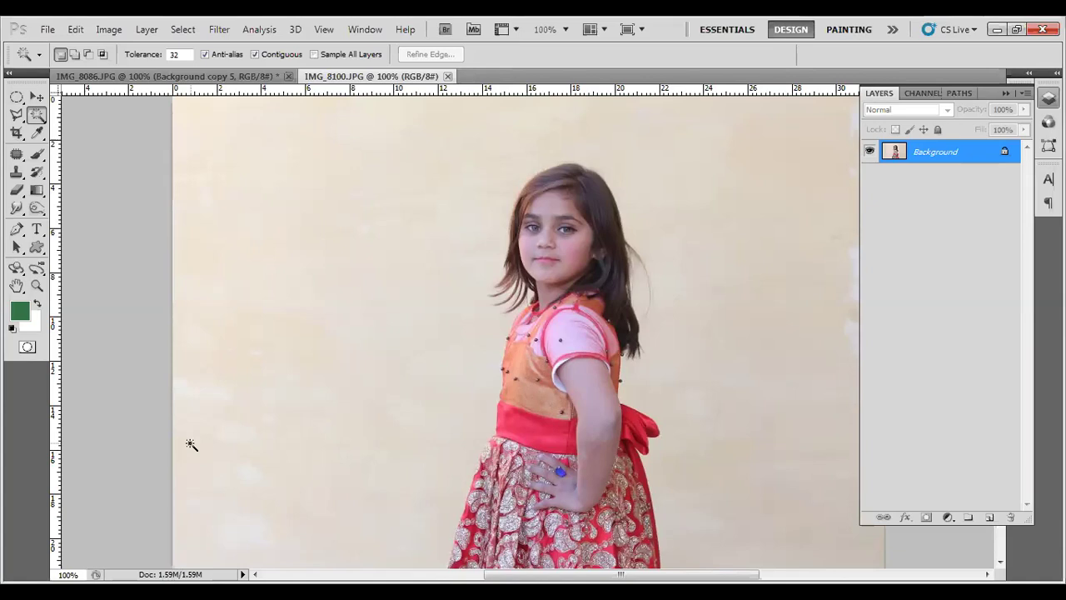
right_click(36, 120)
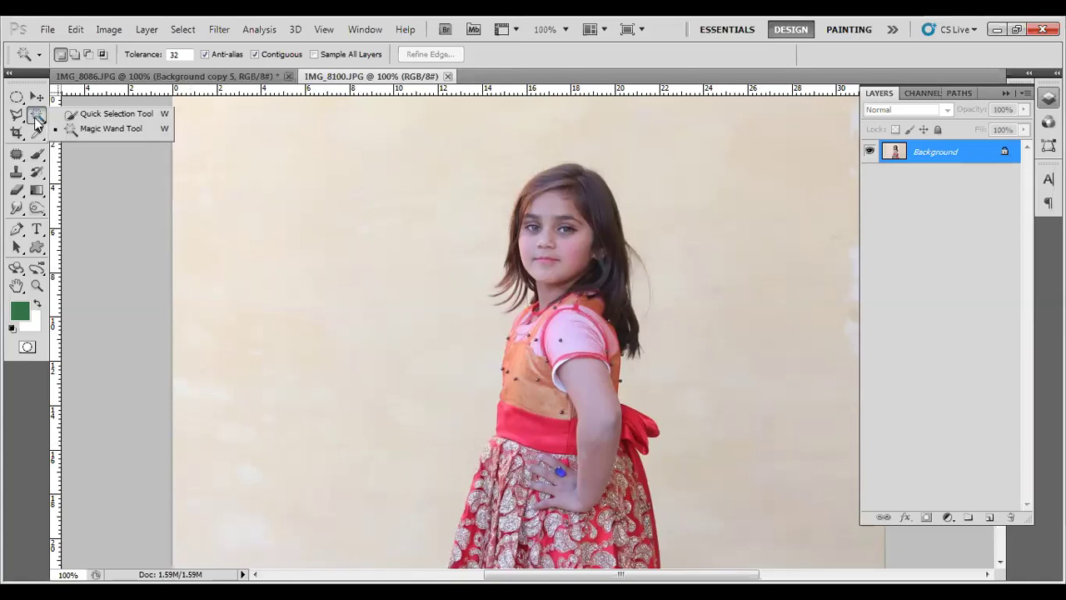
- Quick-select the cream wall left and right of the girl, restarting after a first attempt
click(91, 116)
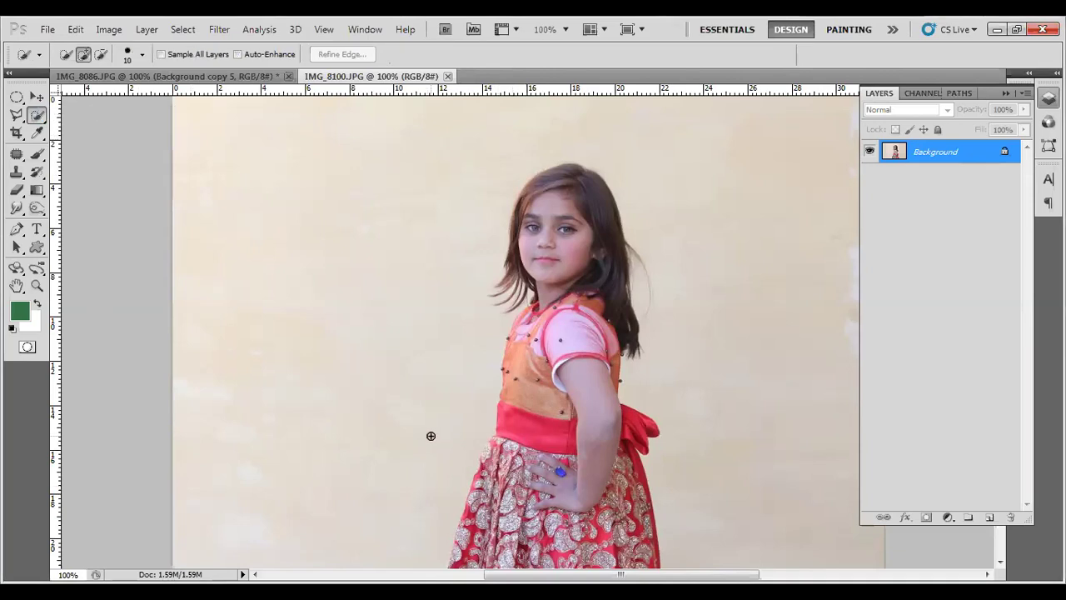
drag(395, 153, 744, 548)
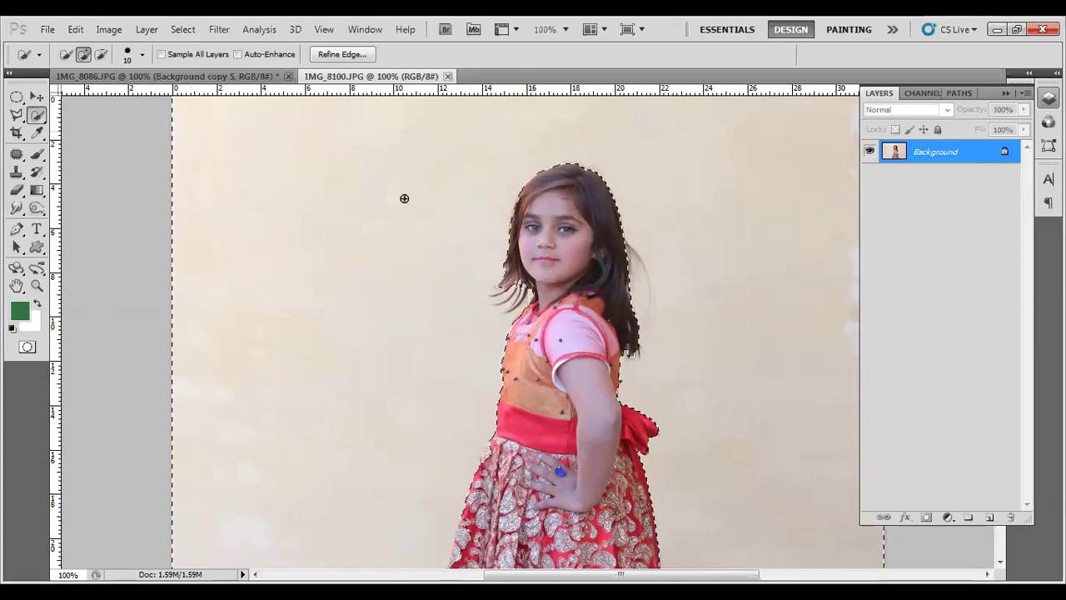
key(ctrl+d)
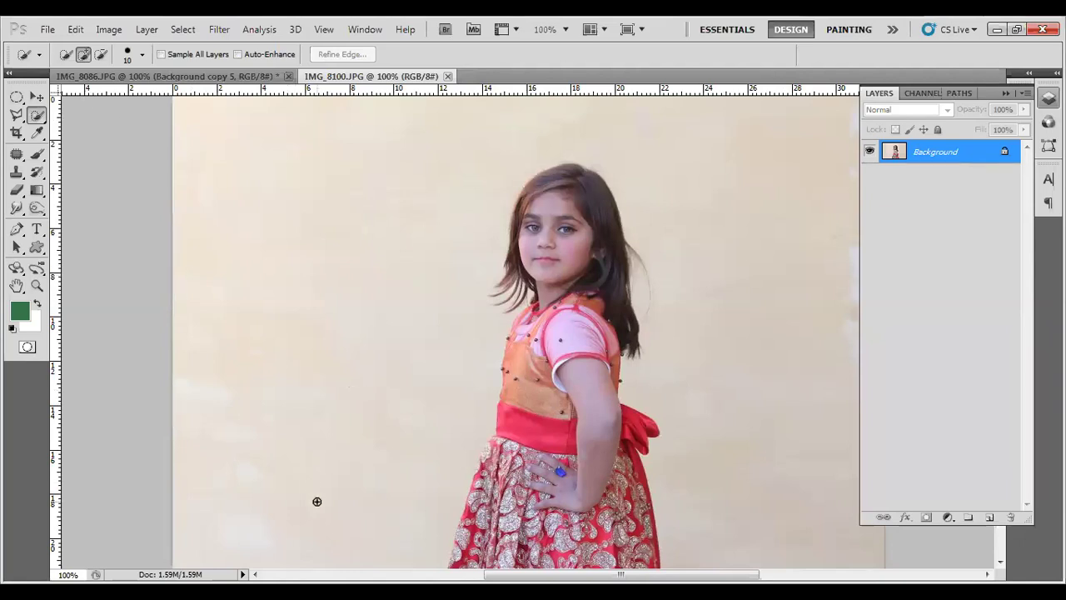
mouse_move(316, 502)
mouse_down()
mouse_move(349, 236)
mouse_move(377, 171)
mouse_up()
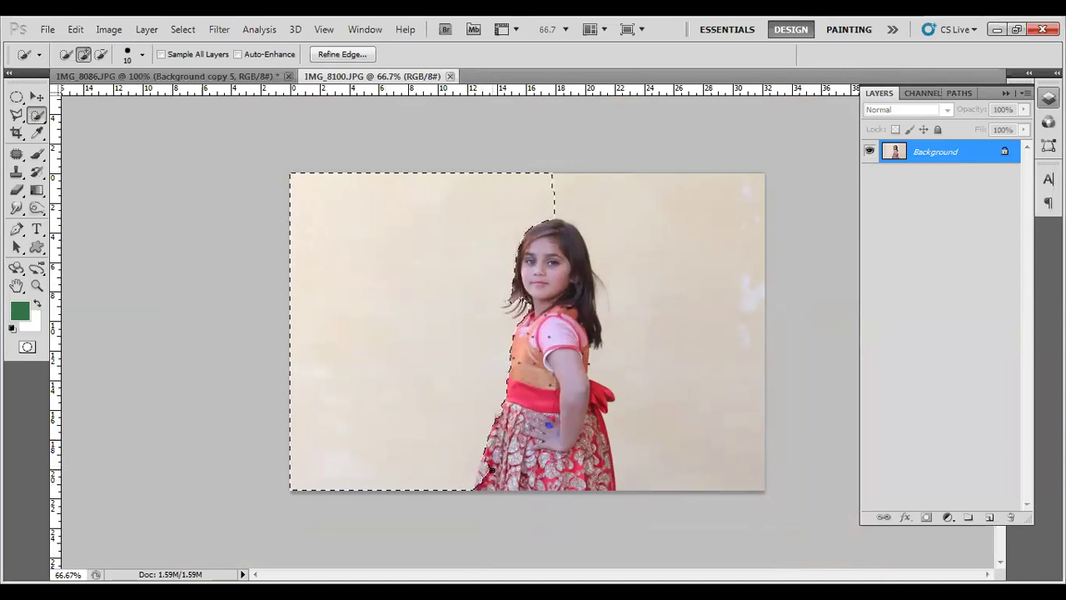
key(alt)
drag(657, 202, 729, 377)
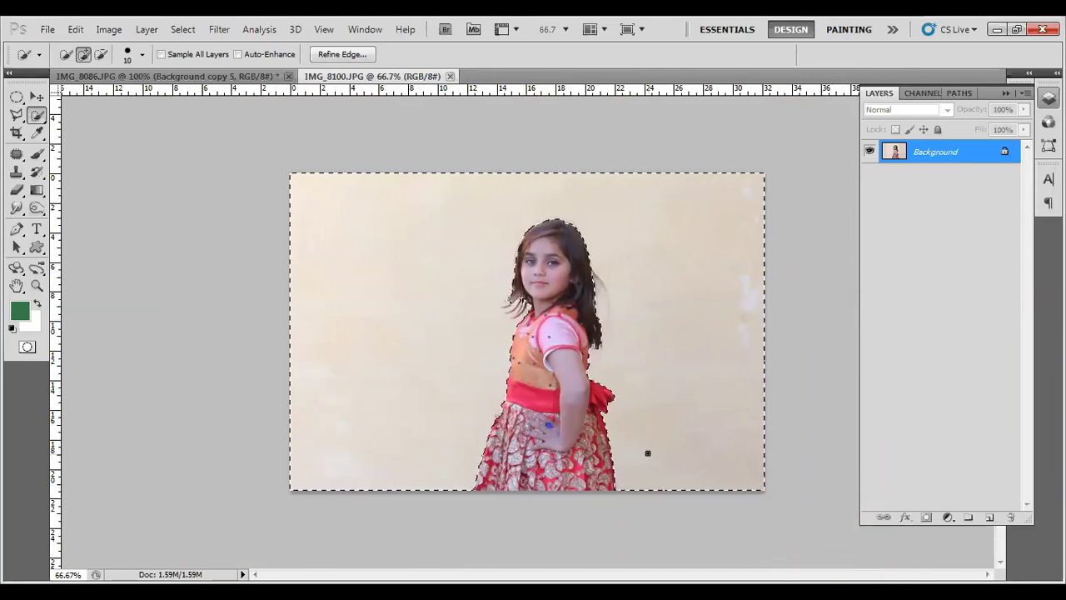
key(ctrl+plus)
key(ctrl+plus)
key(ctrl+plus)
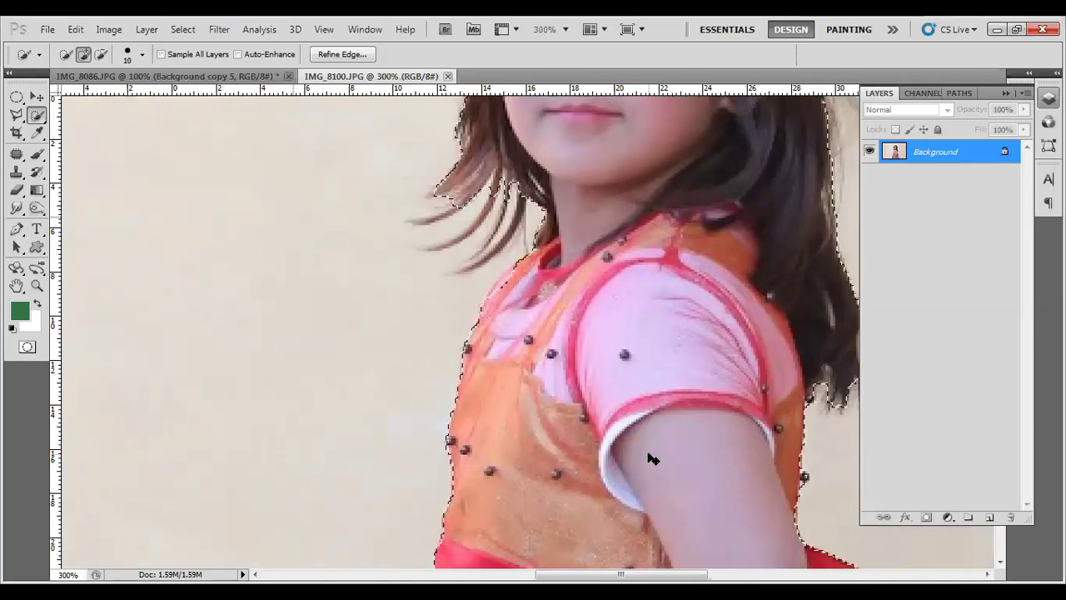
key(ctrl+plus)
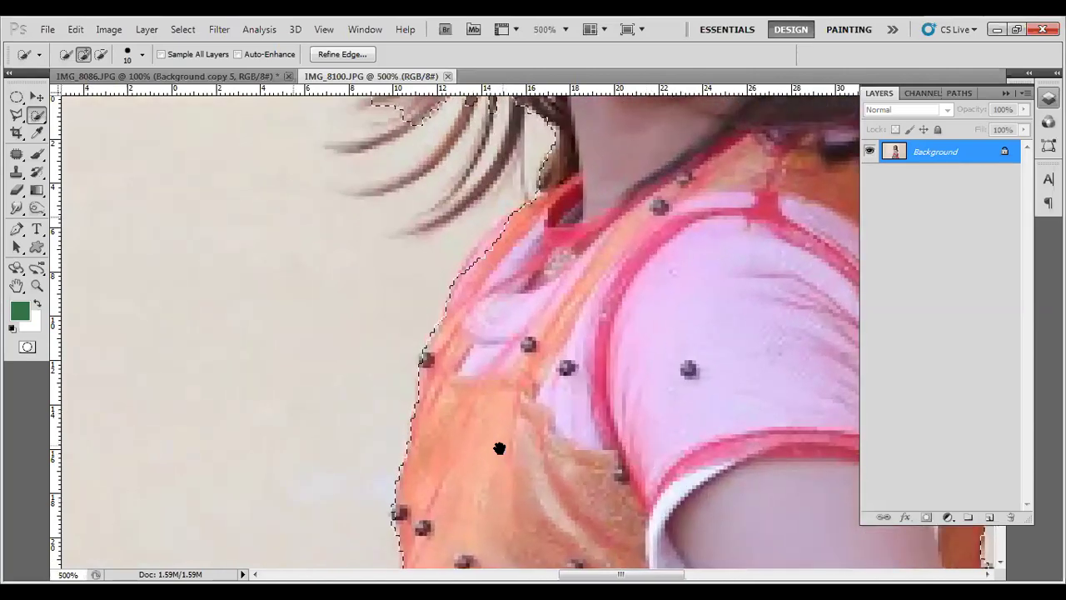
key(ctrl+plus)
scroll(492, 227, down, 5)
scroll(428, 417, up, 3)
key(ctrl+r)
scroll(400, 333, down, 3)
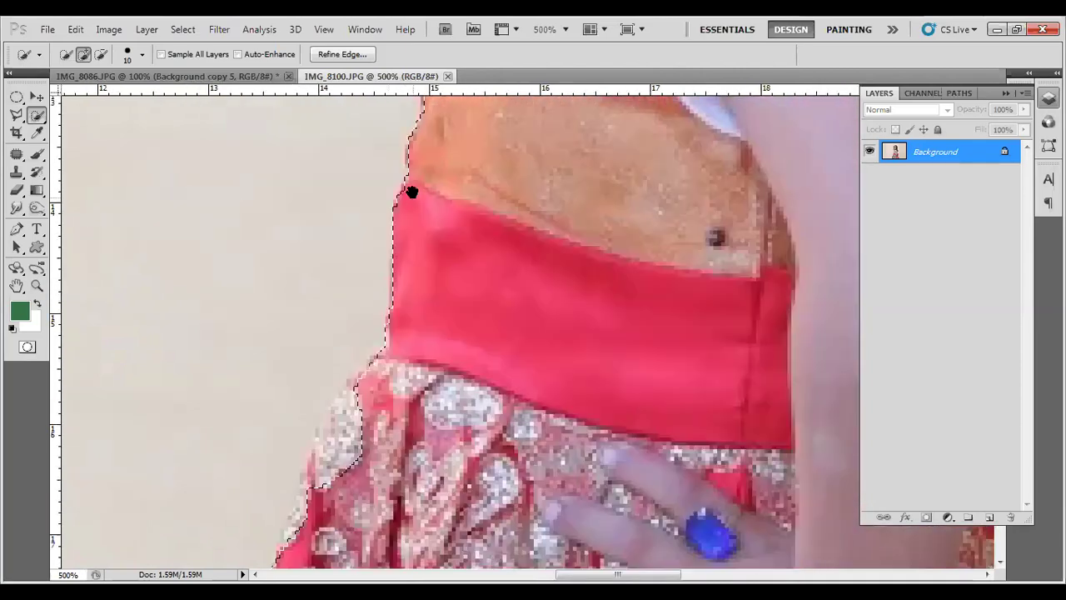
scroll(400, 242, down, 3)
scroll(383, 286, up, 3)
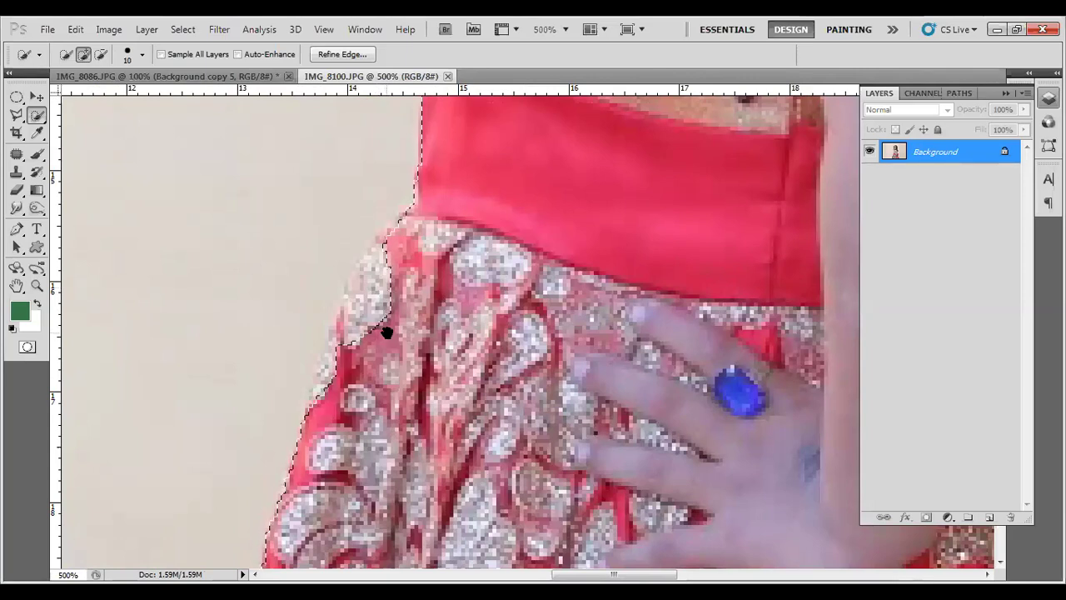
scroll(369, 333, up, 2)
scroll(375, 216, down, 4)
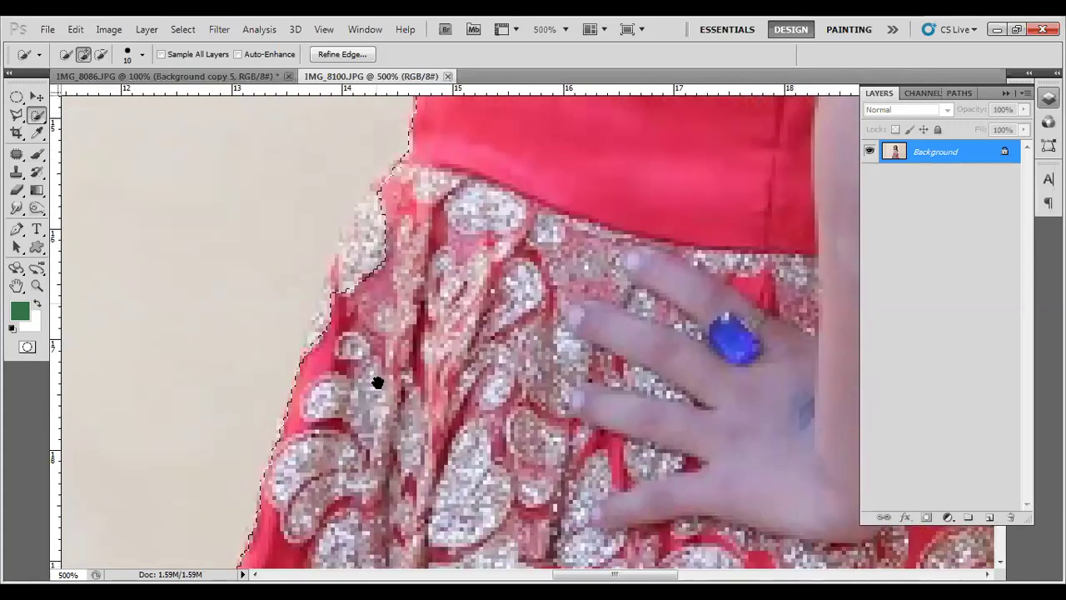
scroll(376, 381, up, 4)
scroll(209, 380, right, 2)
scroll(209, 381, up, 1)
scroll(538, 409, left, 5)
scroll(457, 422, right, 2)
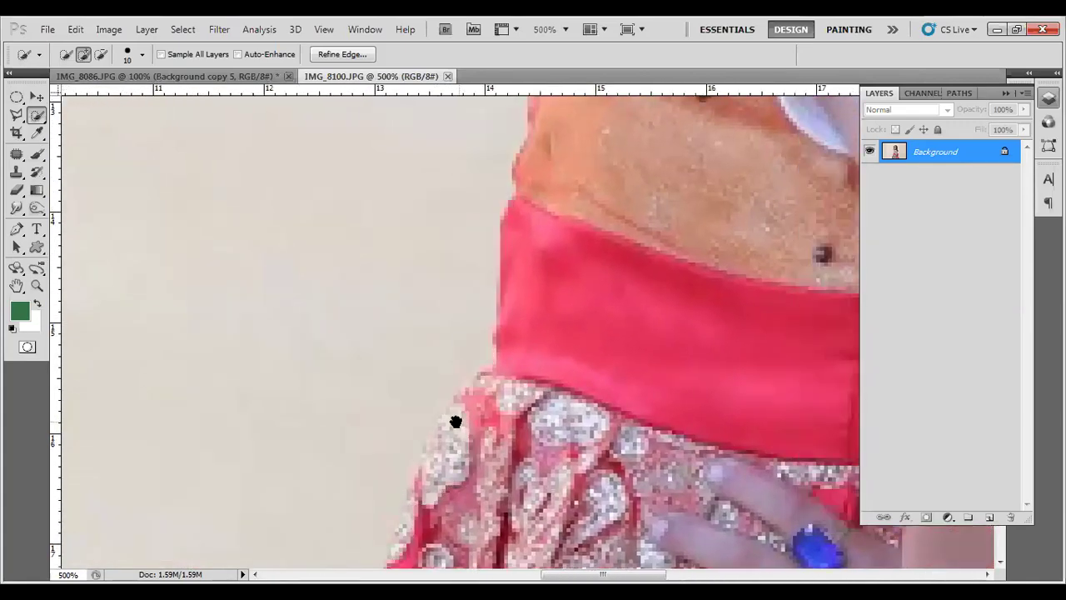
scroll(450, 397, down, 3)
scroll(449, 396, up, 3)
scroll(405, 385, right, 1)
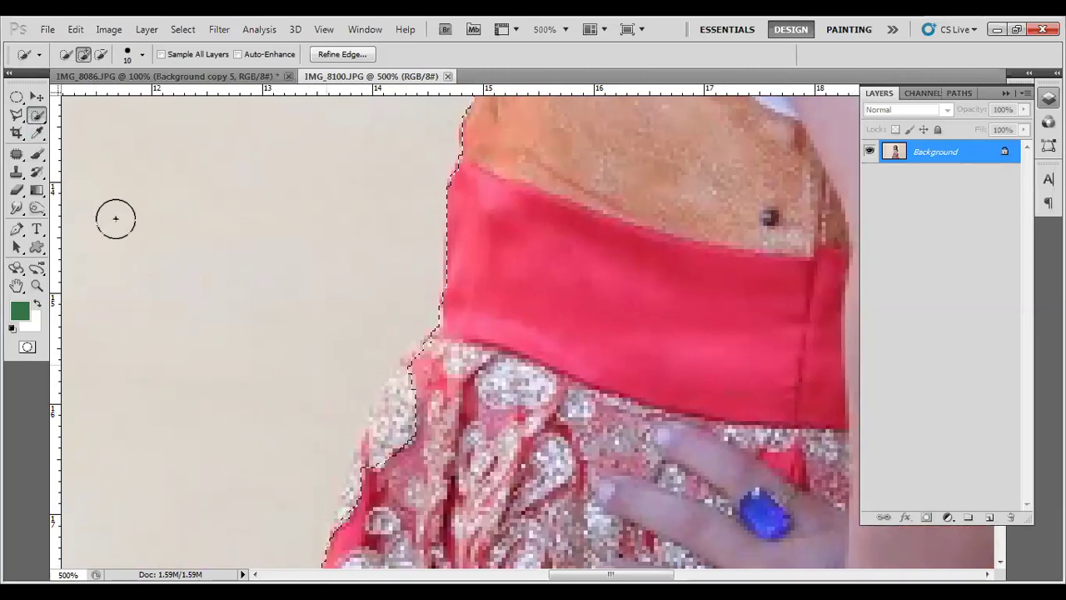
click(410, 438)
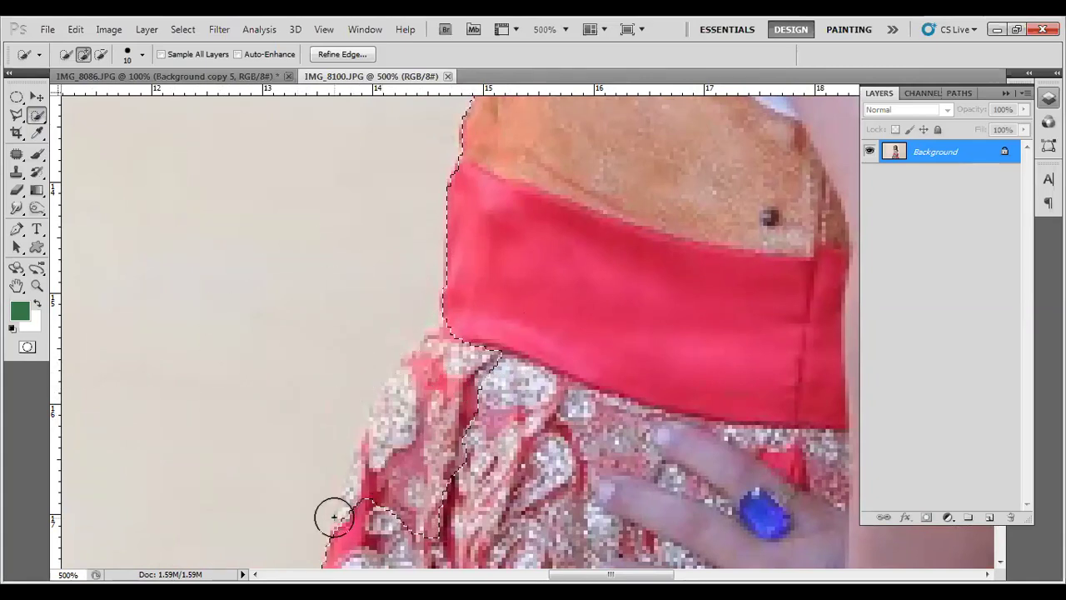
key(alt)
mouse_move(400, 516)
mouse_down()
mouse_move(489, 366)
mouse_move(452, 371)
mouse_move(398, 447)
mouse_move(391, 404)
mouse_move(459, 341)
mouse_move(408, 395)
mouse_move(352, 502)
mouse_up()
key(alt)
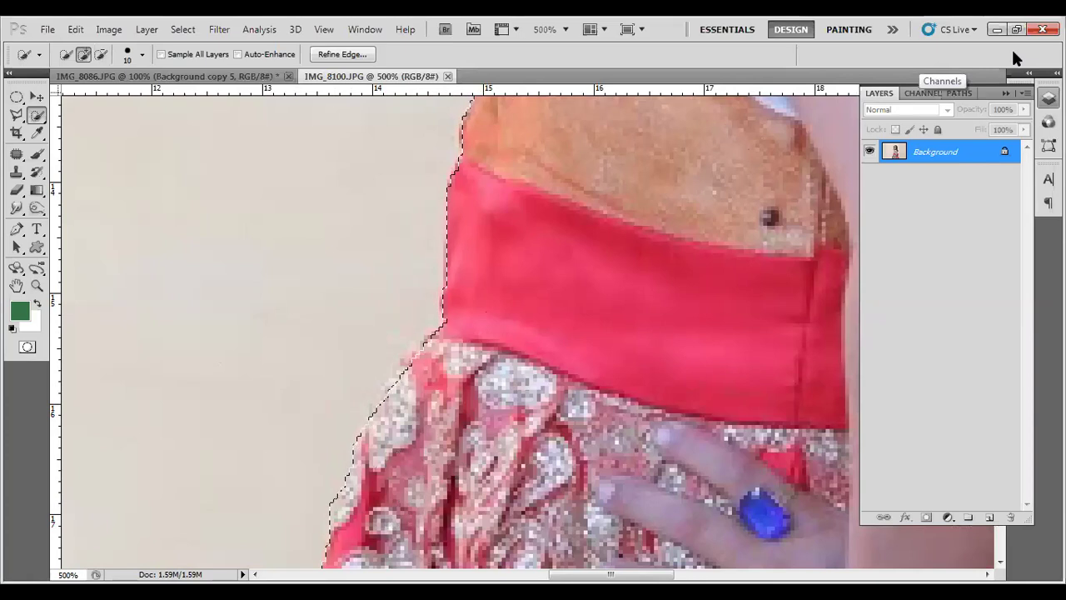
key(ctrl+d)
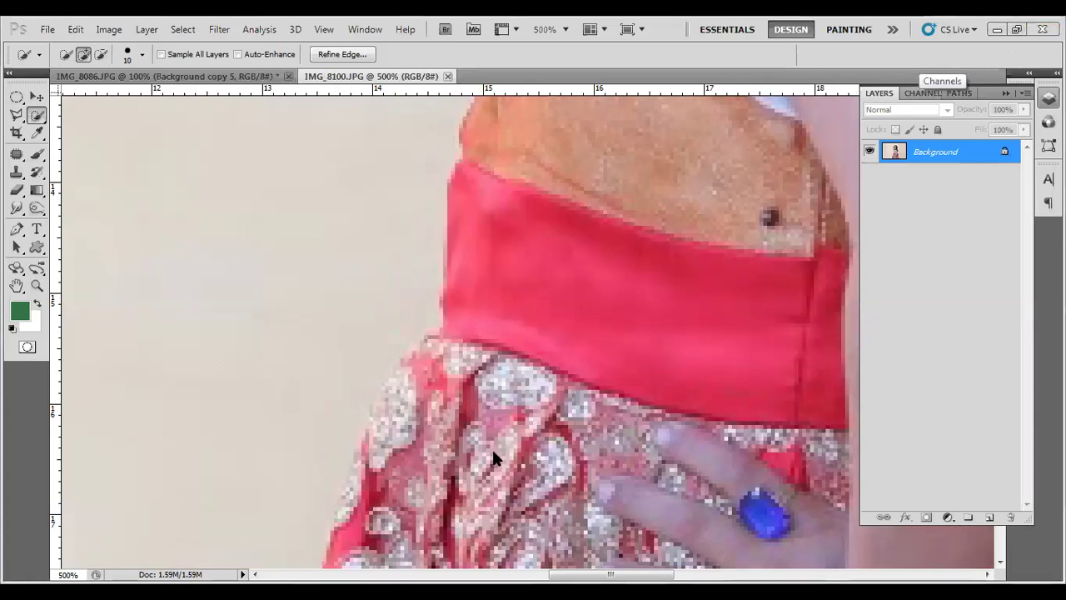
- Trial-select the girl's left edge and shoulder, then drop the selection and fit the photo on screen
click(445, 458)
drag(509, 276, 436, 379)
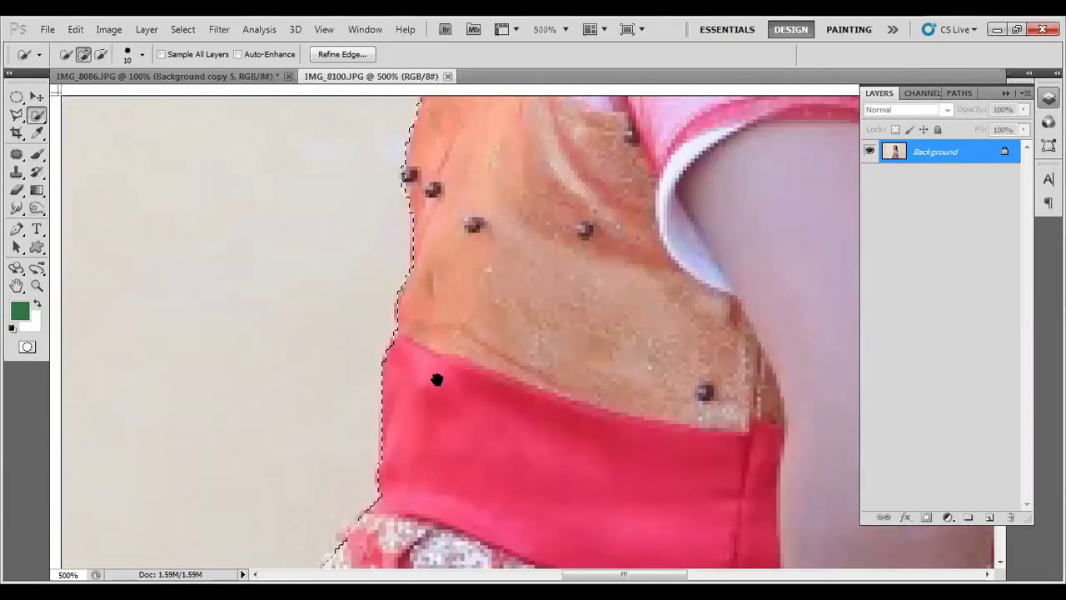
drag(438, 288, 393, 431)
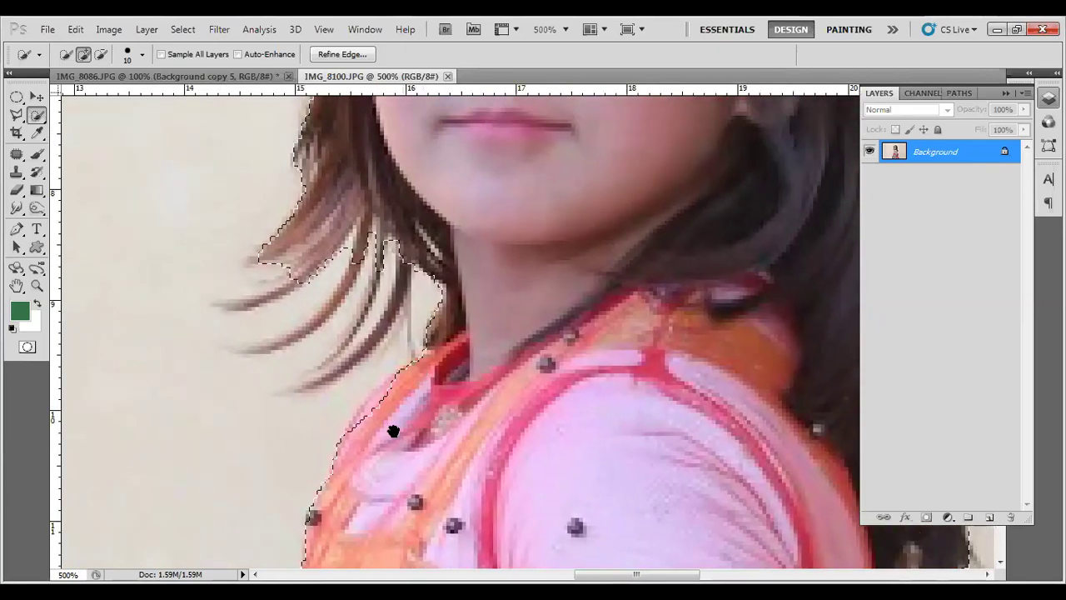
key(alt)
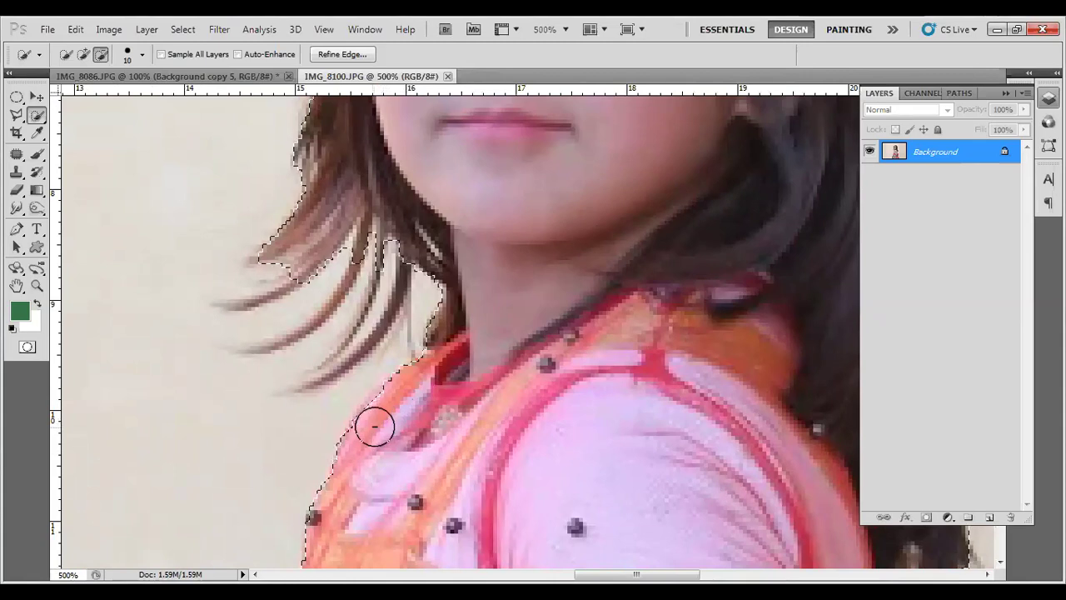
drag(385, 406, 381, 423)
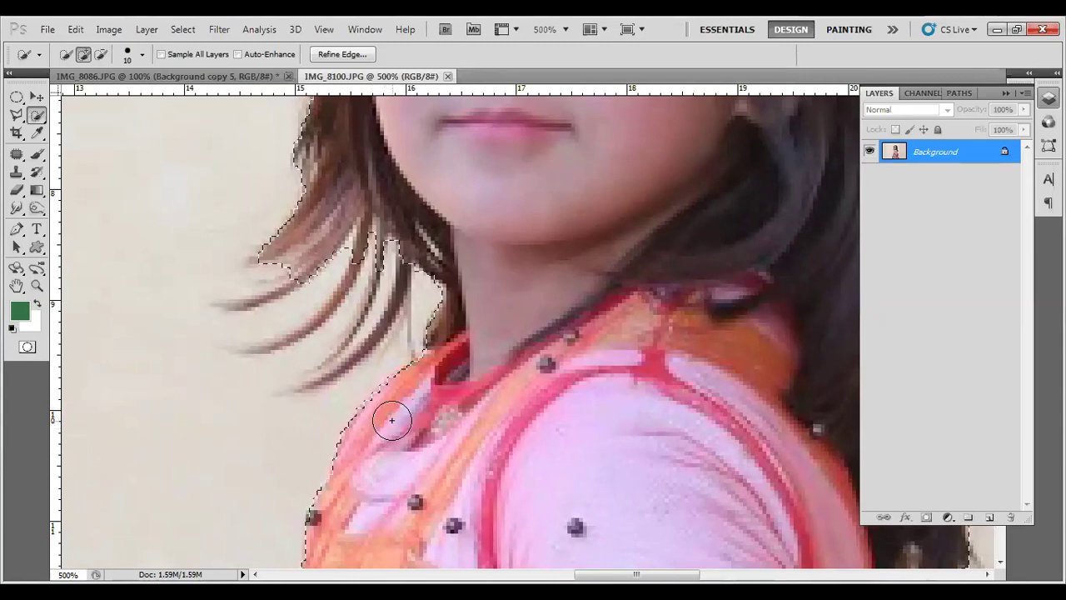
key(ctrl+d)
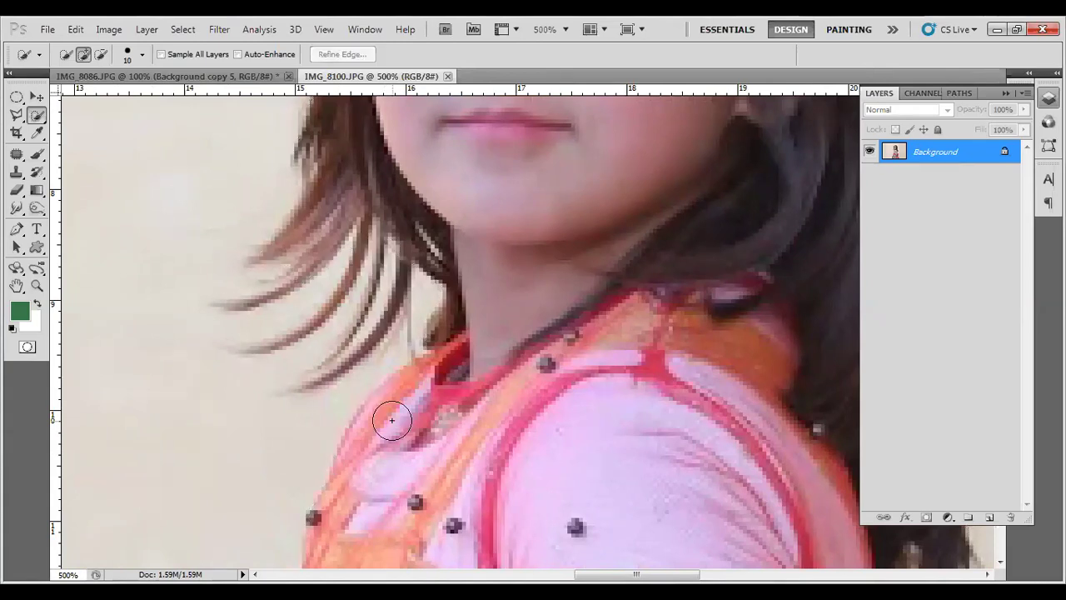
key(ctrl+0)
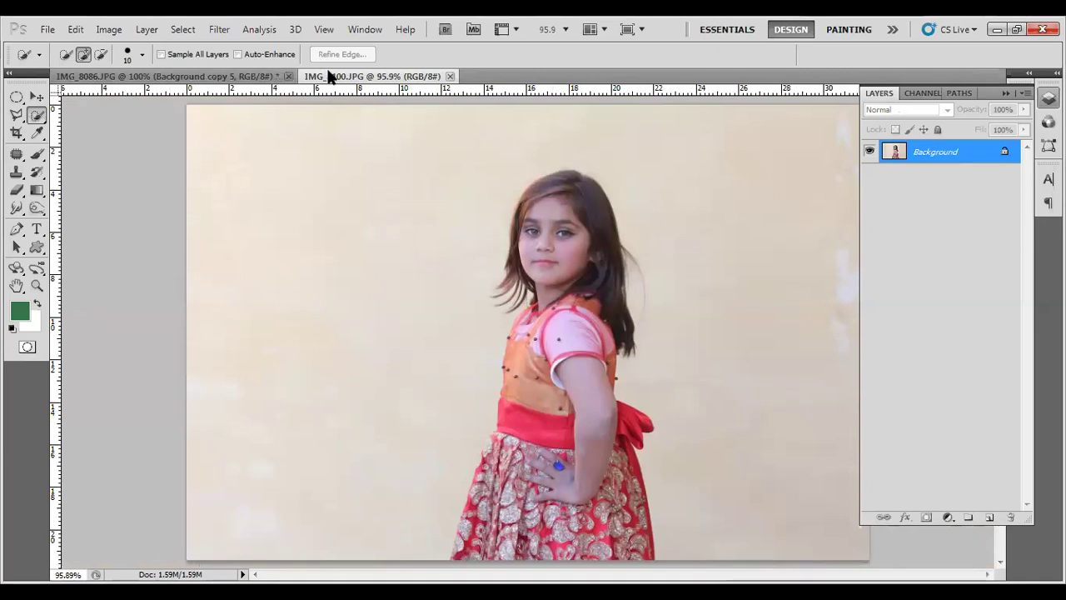
- Collapse the Layers panel dock to icons for more canvas room
click(1005, 92)
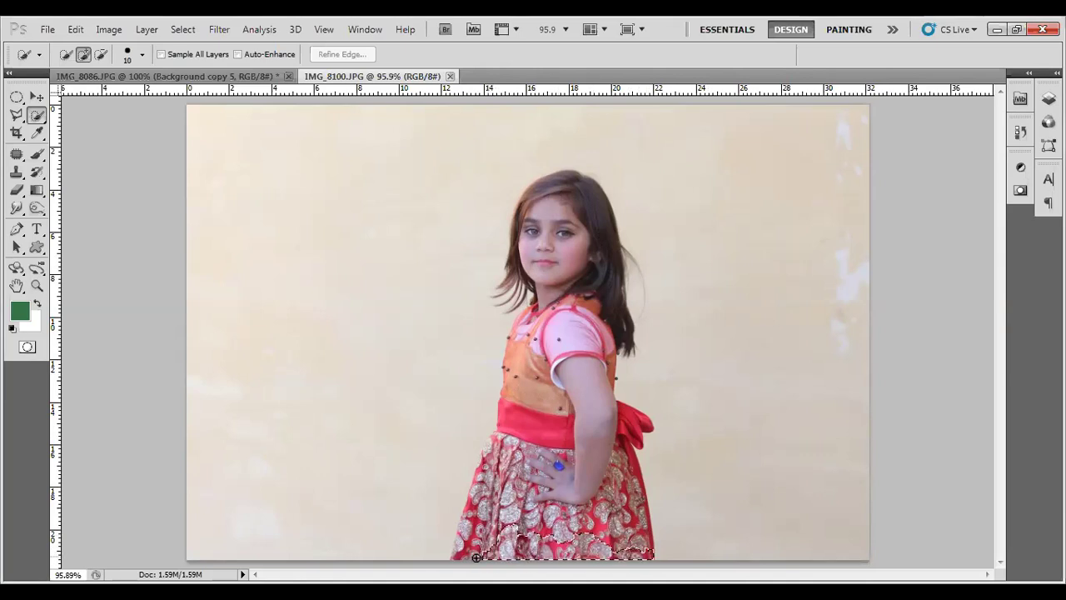
- Brush Quick Selection over the girl's skirt, body, neck, face and hair
mouse_move(472, 513)
mouse_down()
mouse_move(554, 519)
mouse_move(596, 351)
mouse_move(538, 448)
mouse_move(511, 434)
mouse_up()
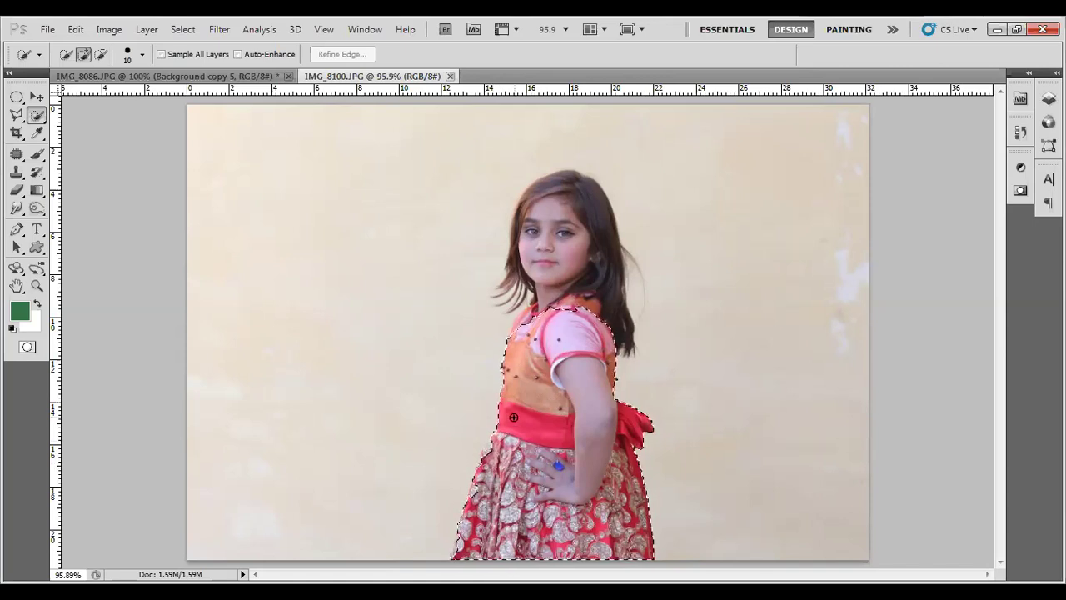
drag(547, 261, 554, 221)
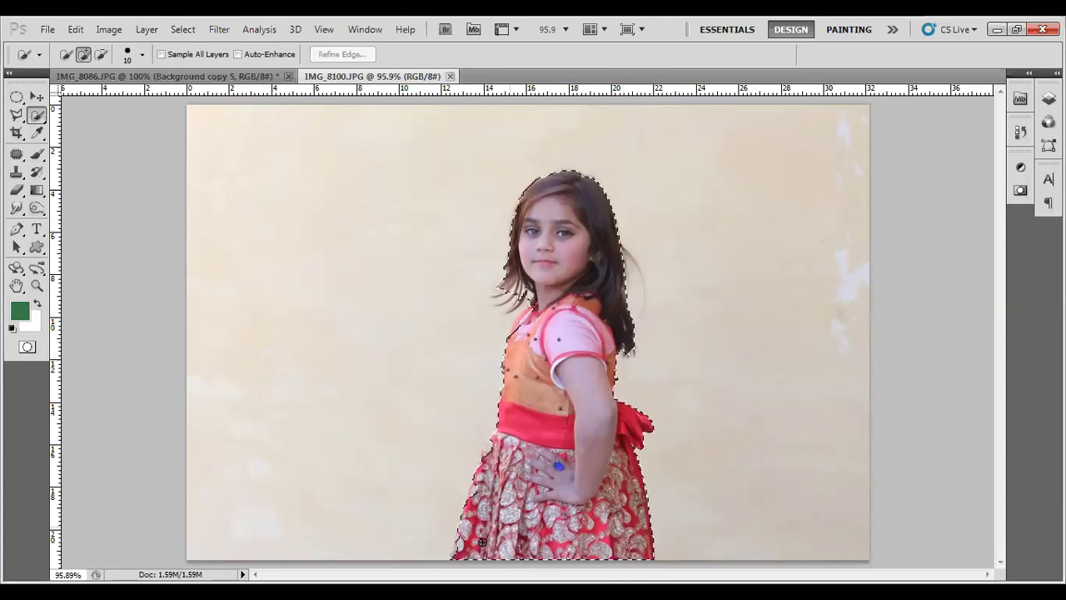
drag(460, 558, 587, 311)
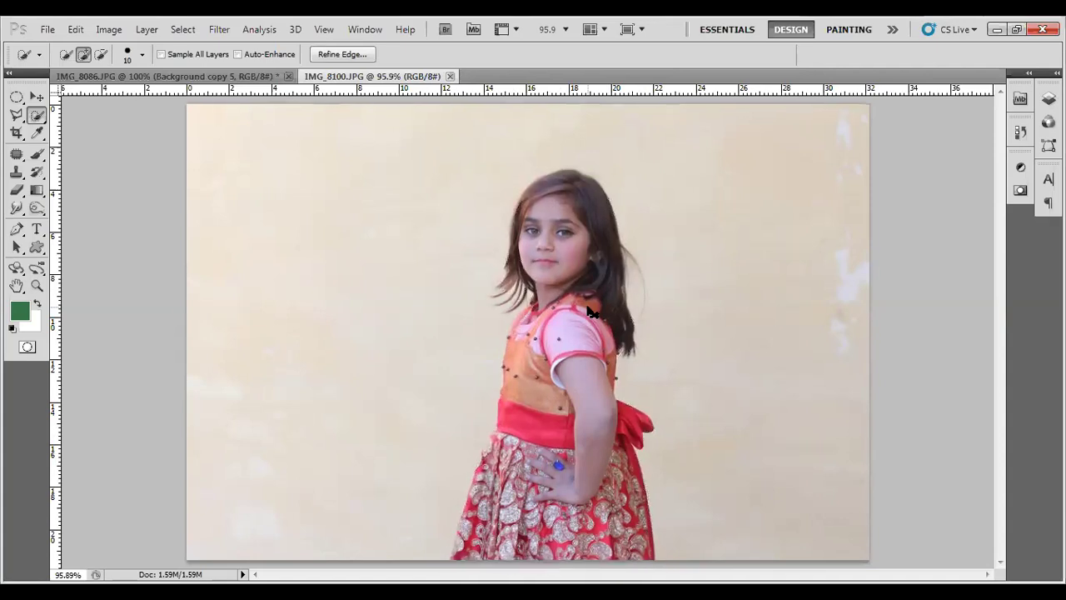
- Zoom in to 700% and add the strap and shoulder area to the selection
scroll(587, 311, up, 1)
scroll(587, 311, up, 1)
scroll(588, 310, up, 1)
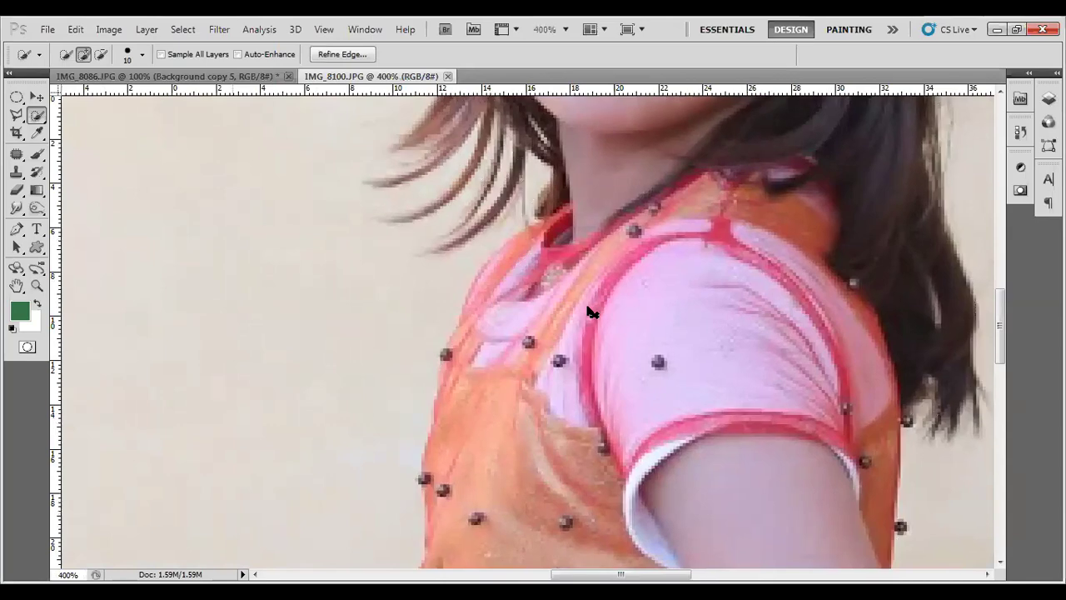
scroll(587, 311, up, 2)
scroll(587, 311, up, 1)
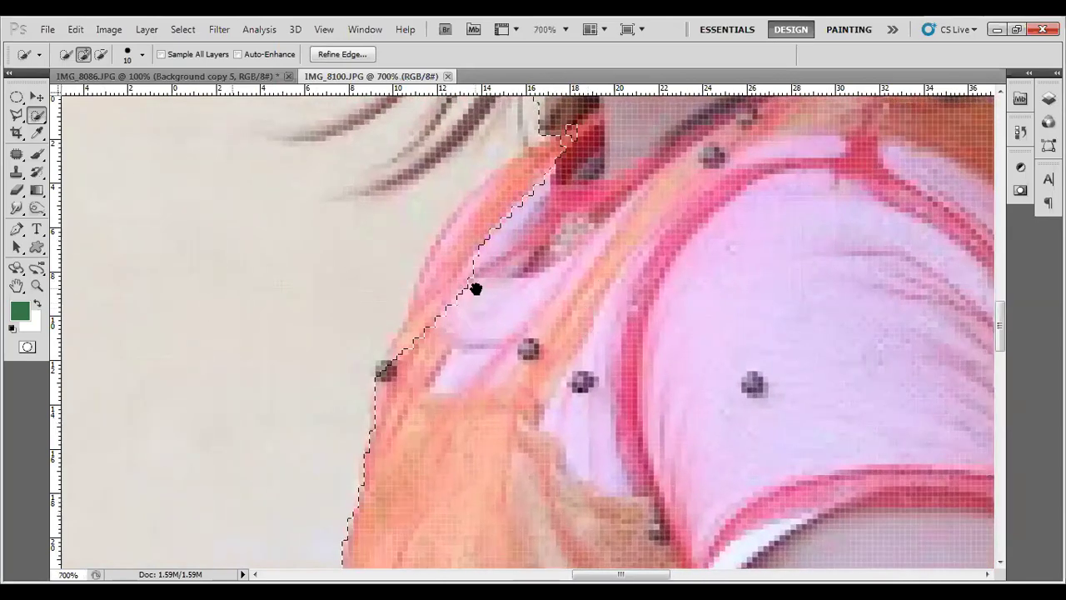
drag(475, 286, 476, 441)
scroll(486, 344, down, 2)
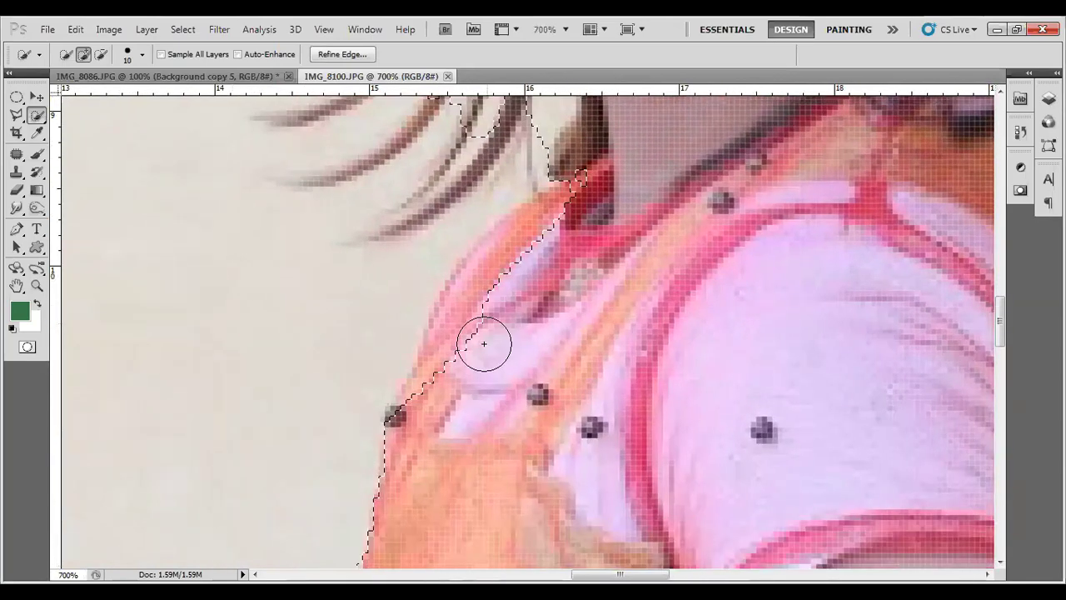
click(483, 343)
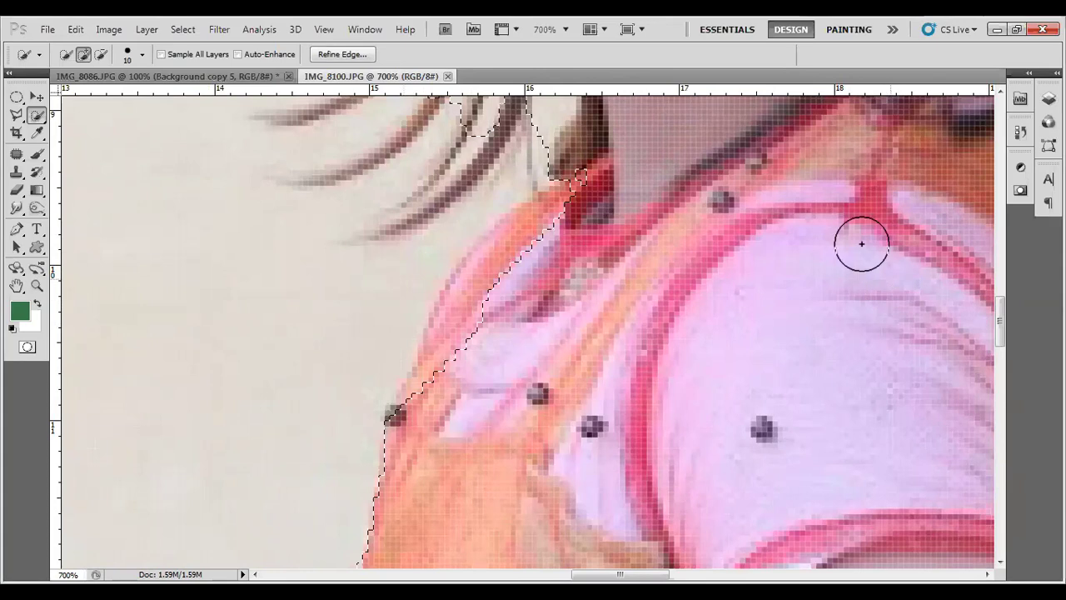
click(528, 247)
click(472, 278)
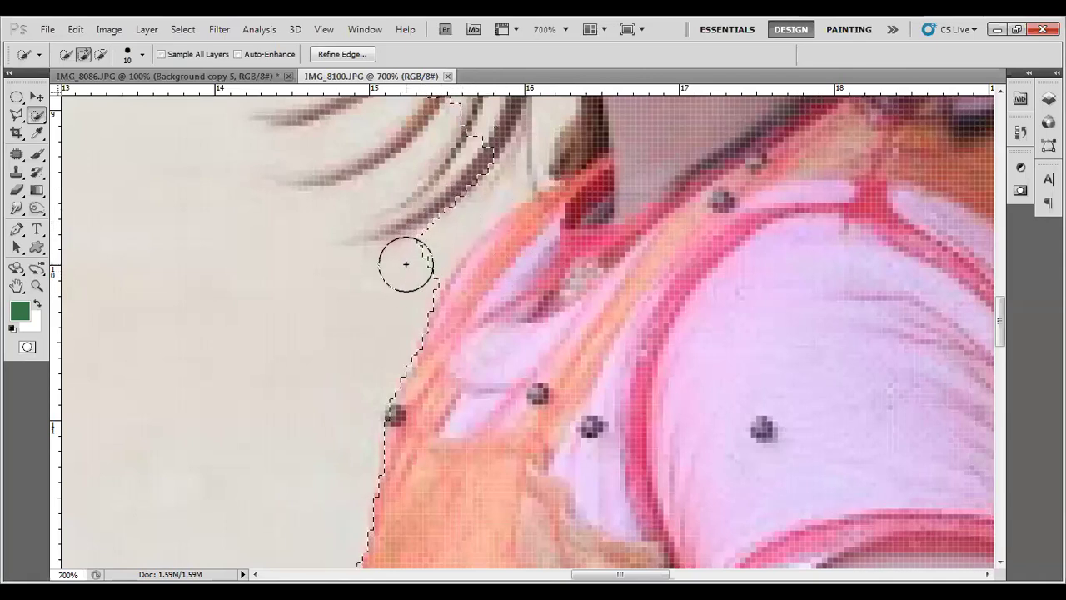
- Subtract the excess selection at the shoulder and around the loose hair strands
key(alt)
drag(409, 250, 489, 187)
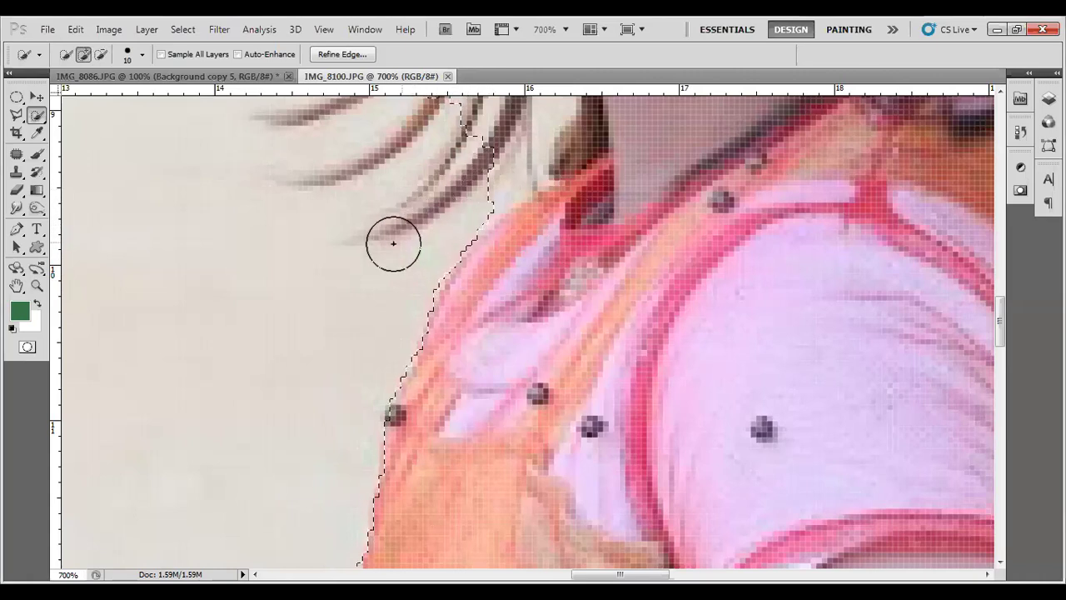
drag(389, 253, 437, 406)
mouse_move(438, 345)
mouse_down()
mouse_move(516, 286)
mouse_move(524, 317)
mouse_move(477, 367)
mouse_up()
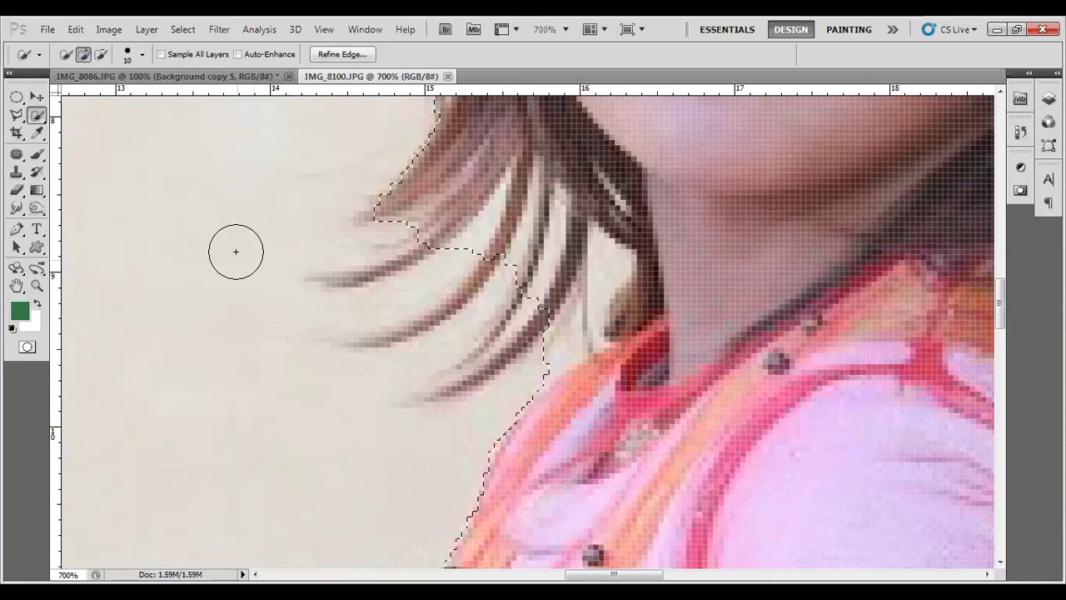
click(143, 55)
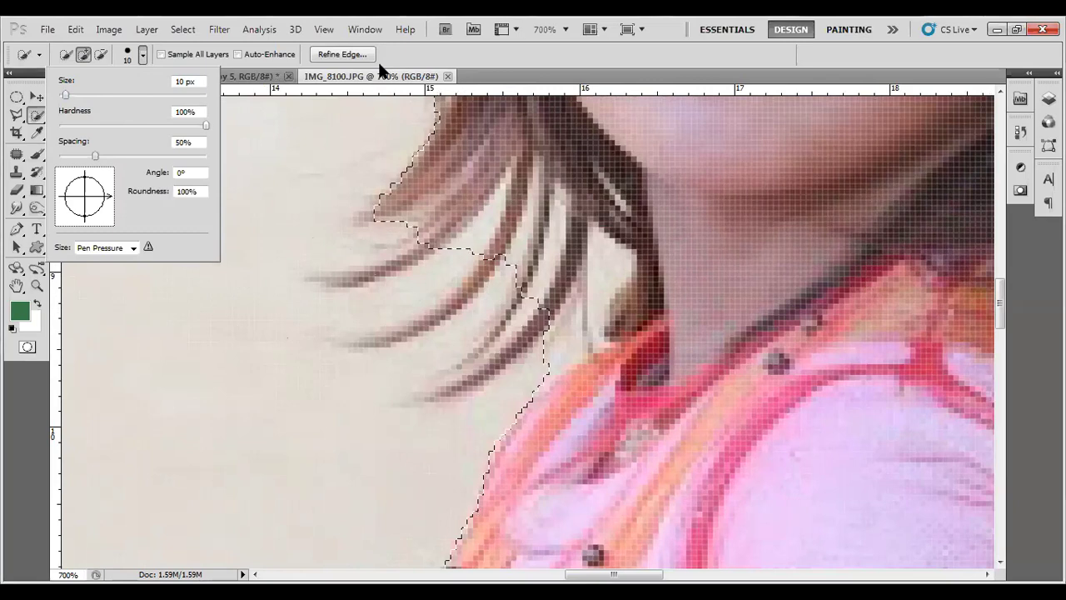
- Set the Quick Selection brush to 5 px and refine the selection along the hair edge
click(465, 336)
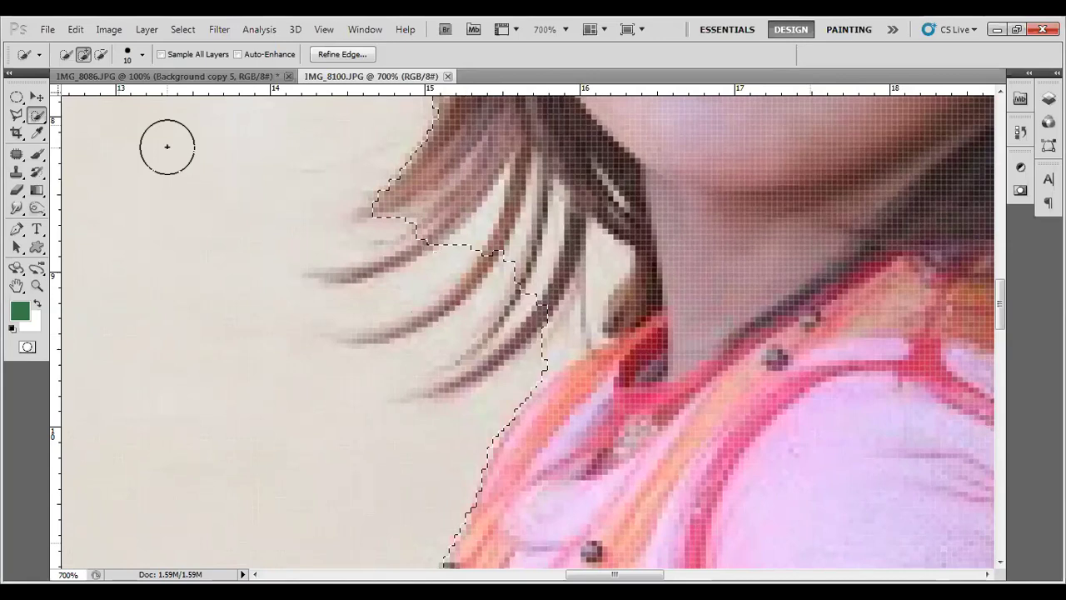
click(140, 53)
click(94, 82)
text(5)
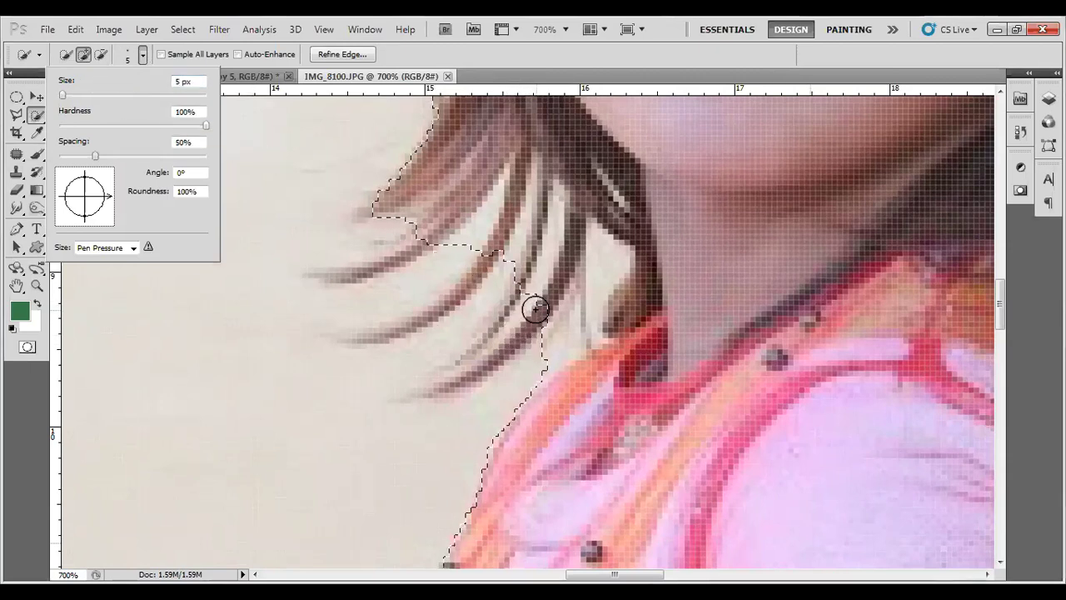
mouse_move(535, 303)
mouse_down()
mouse_move(515, 324)
mouse_move(479, 262)
mouse_move(410, 252)
mouse_move(433, 215)
mouse_move(474, 380)
mouse_move(443, 336)
mouse_move(361, 321)
mouse_move(476, 352)
mouse_up()
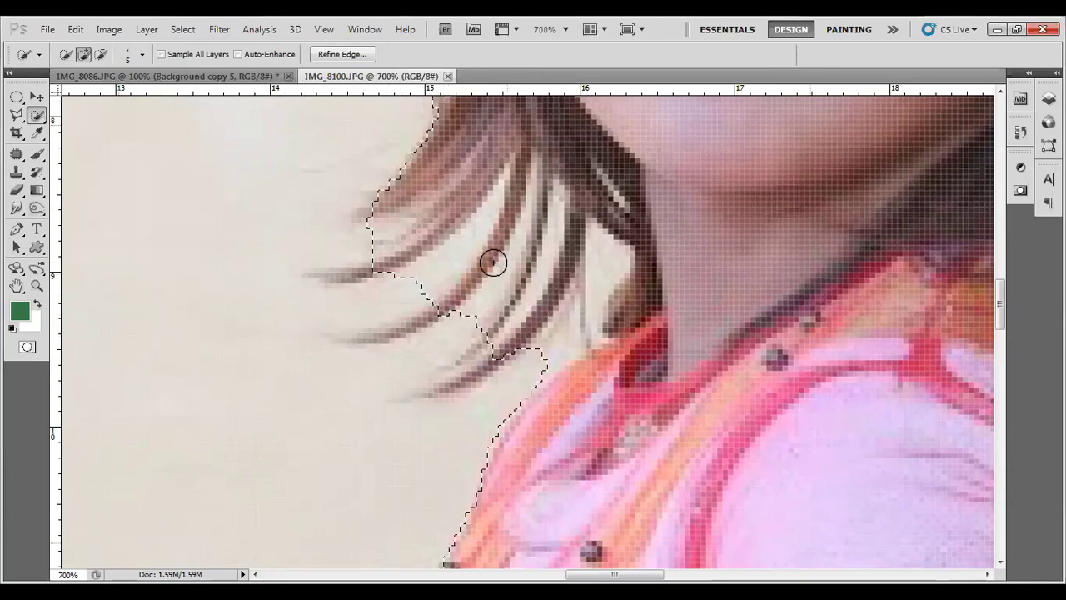
drag(469, 288, 478, 424)
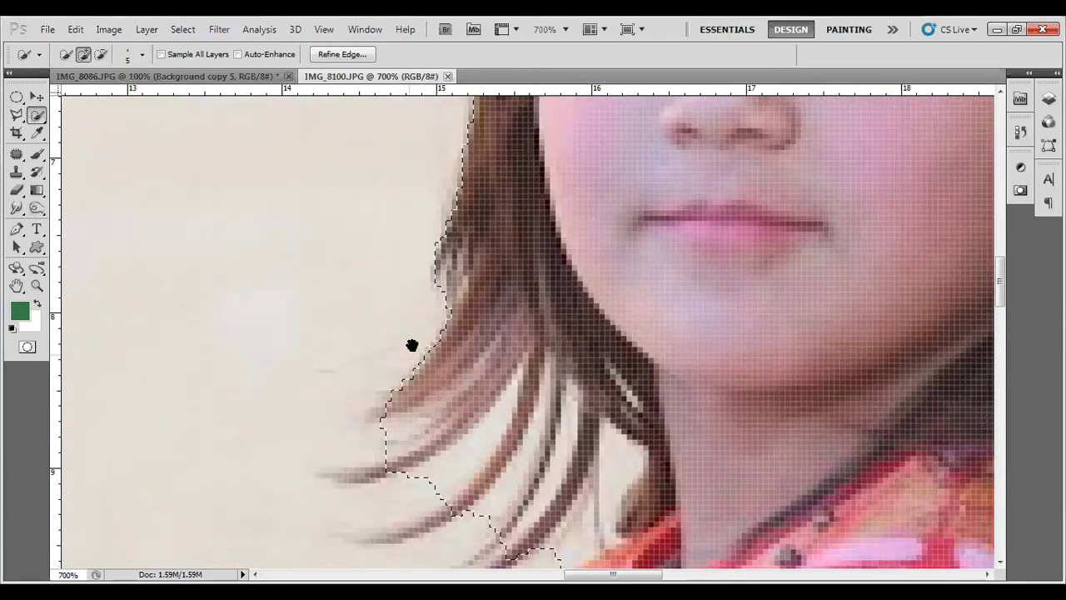
- Tighten the selection along the hair edge by the forehead, eye and outline
drag(412, 345, 450, 462)
drag(452, 281, 459, 395)
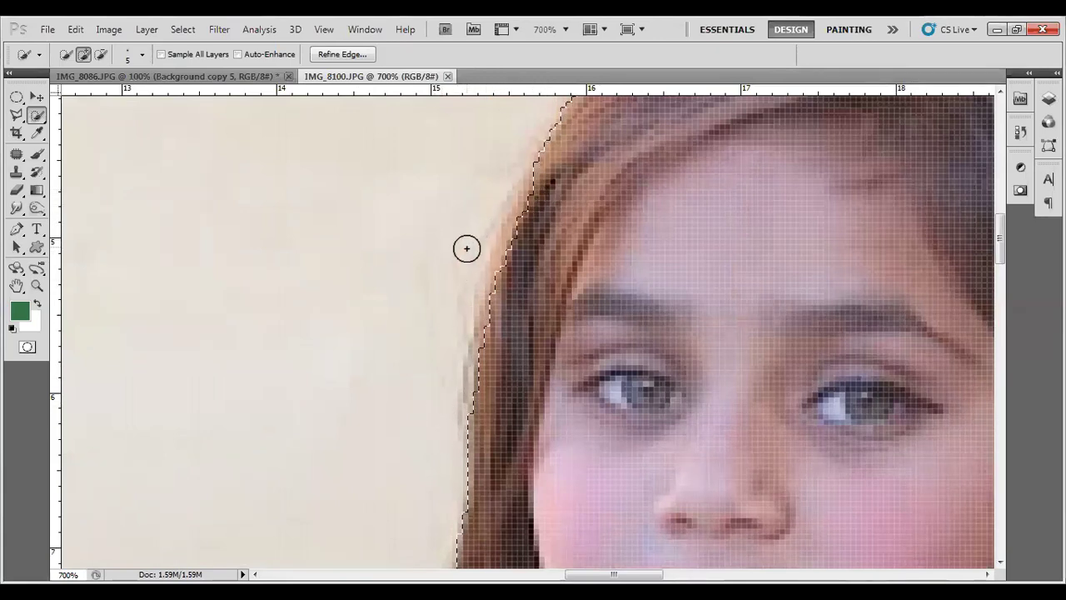
drag(527, 192, 492, 308)
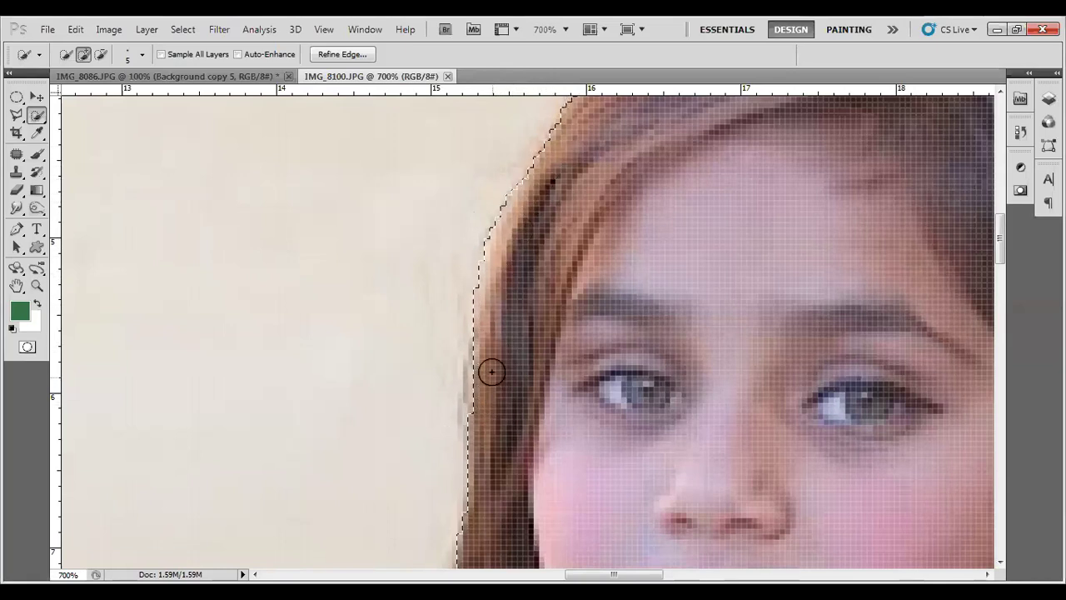
drag(486, 400, 490, 348)
mouse_move(491, 392)
mouse_down()
mouse_move(490, 335)
mouse_move(492, 383)
mouse_up()
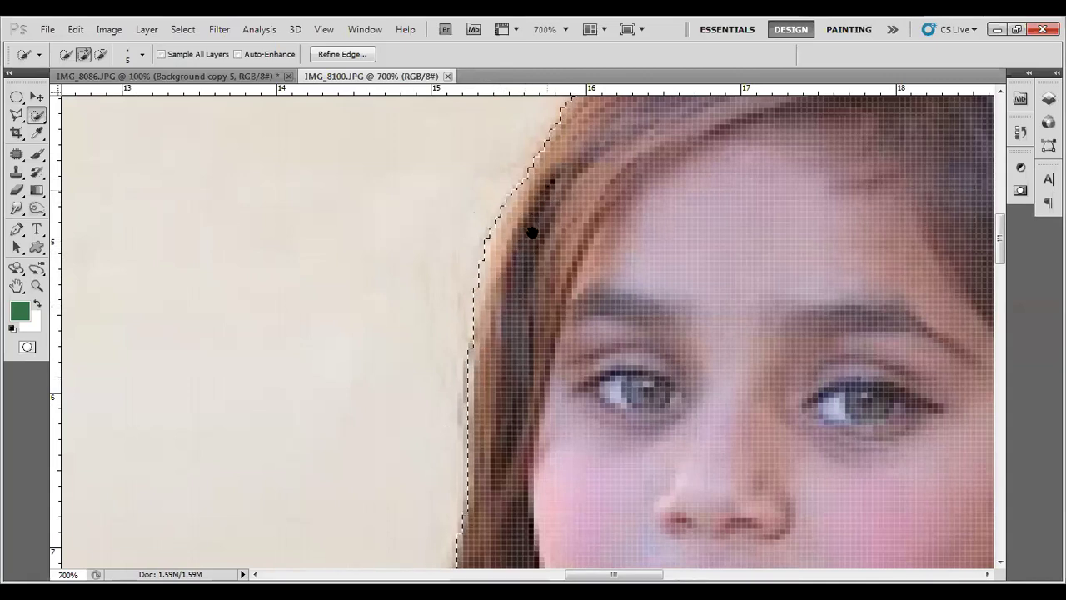
drag(527, 223, 450, 454)
mouse_move(500, 359)
mouse_down()
mouse_move(457, 417)
mouse_move(629, 254)
mouse_move(560, 319)
mouse_up()
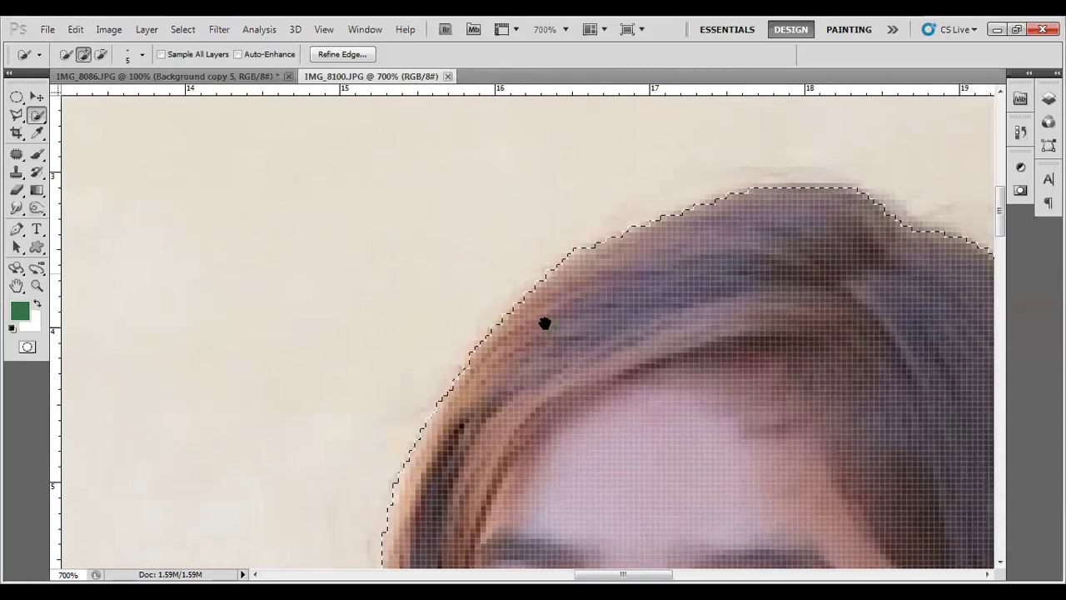
mouse_move(457, 382)
mouse_down()
mouse_move(479, 355)
mouse_move(445, 383)
mouse_move(665, 265)
mouse_move(459, 288)
mouse_up()
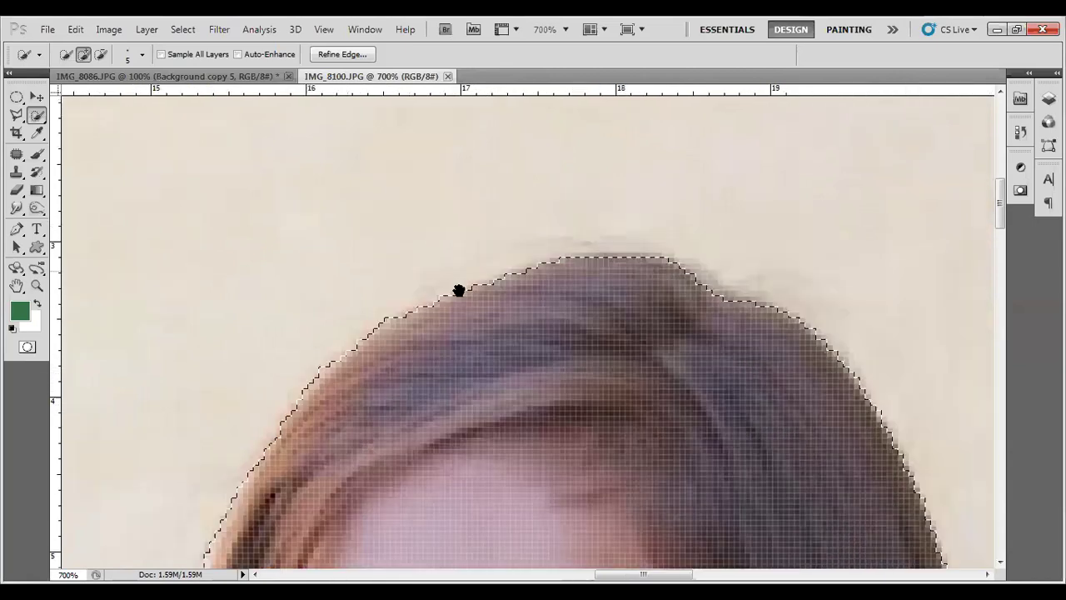
- Move down past the lower hair to the shoulder and add the red sleeve ruffle
mouse_move(548, 333)
mouse_down()
mouse_move(469, 209)
mouse_move(502, 175)
mouse_move(569, 222)
mouse_up()
scroll(686, 407, down, 2)
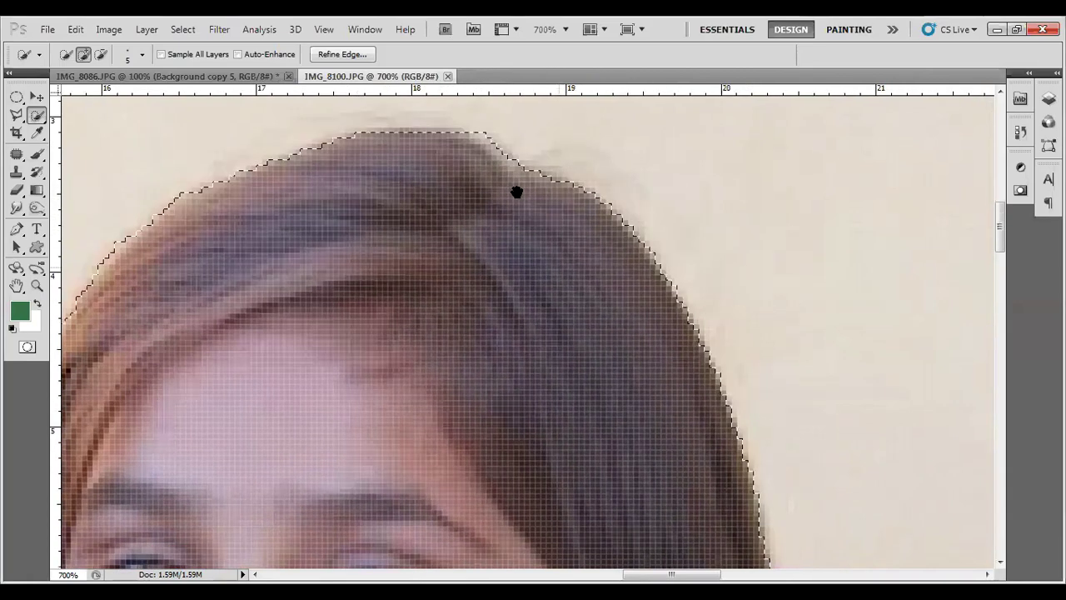
scroll(516, 191, down, 3)
scroll(547, 262, down, 3)
scroll(557, 312, down, 3)
scroll(538, 432, up, 3)
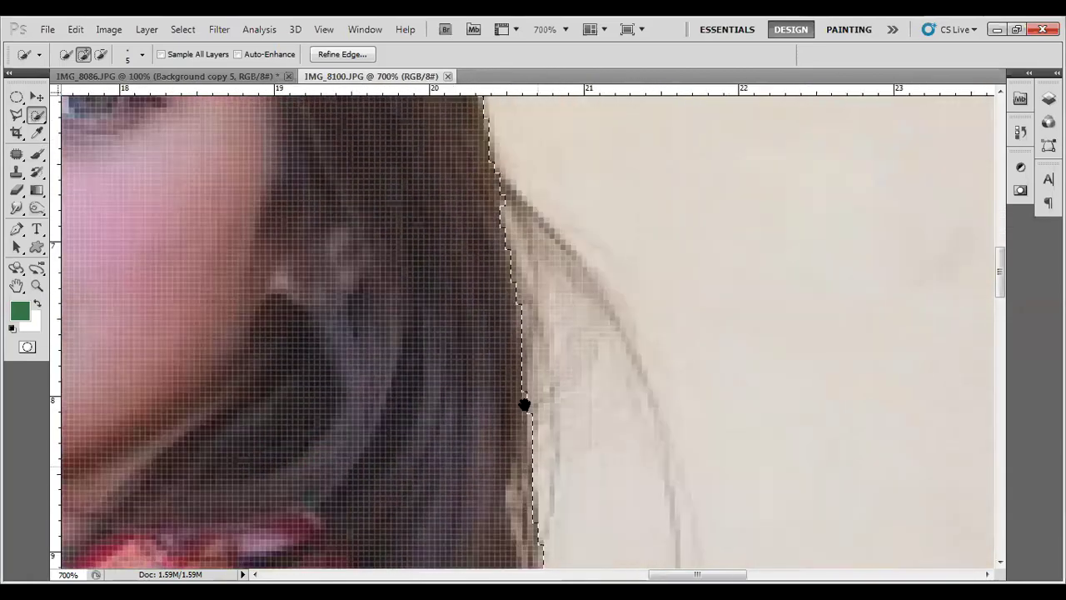
mouse_move(478, 183)
mouse_down()
mouse_move(586, 311)
mouse_move(621, 397)
mouse_move(648, 405)
mouse_move(571, 231)
mouse_up()
mouse_move(546, 466)
mouse_down()
mouse_move(531, 257)
mouse_move(530, 326)
mouse_move(534, 285)
mouse_move(536, 297)
mouse_move(507, 309)
mouse_move(411, 278)
mouse_up()
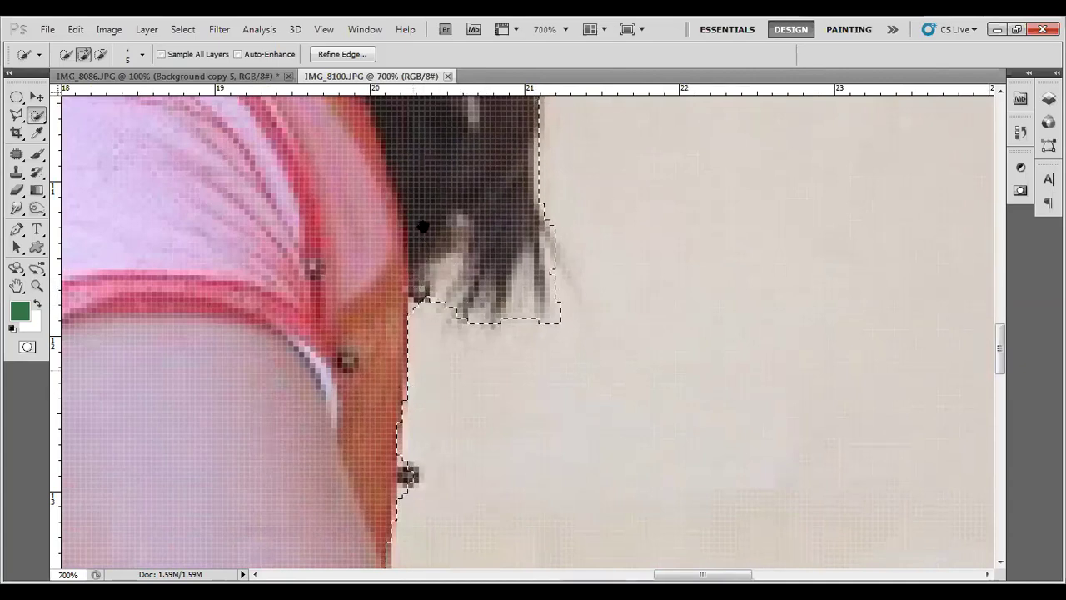
drag(417, 382, 418, 142)
scroll(467, 183, down, 5)
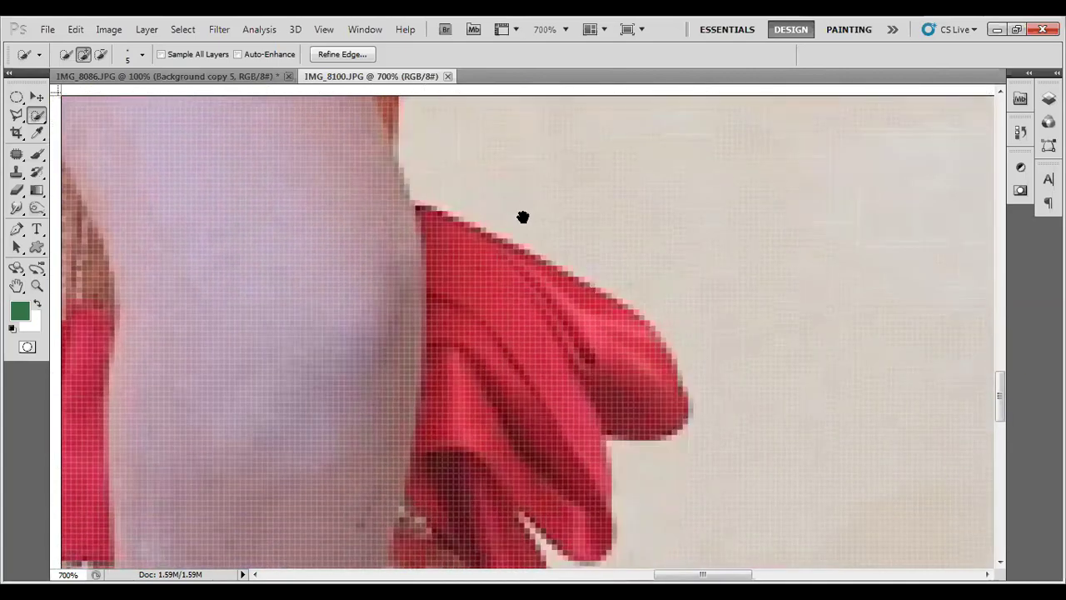
scroll(570, 203, down, 2)
drag(554, 284, 507, 205)
scroll(507, 233, down, 3)
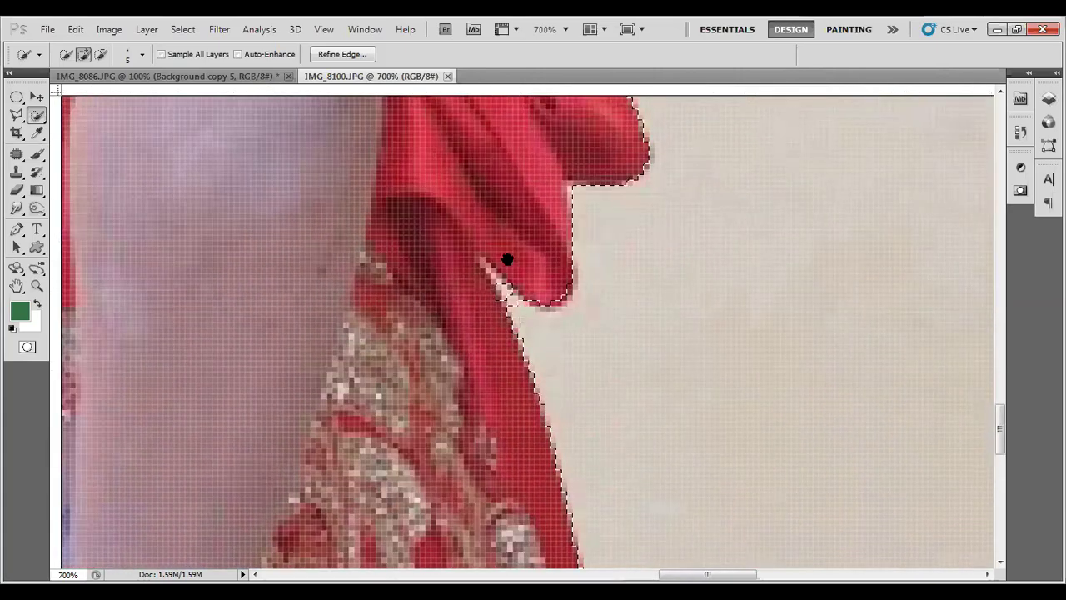
scroll(533, 350, down, 3)
scroll(502, 271, down, 5)
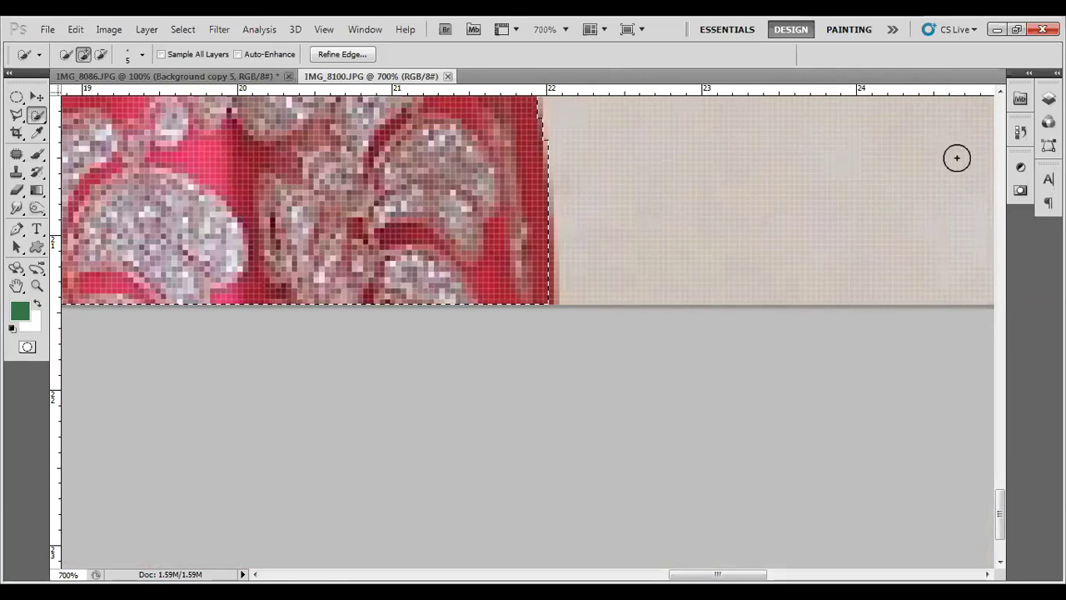
- Undo the last selection change, re-add the red dress area, and fit the photo in the window
key(ctrl+d)
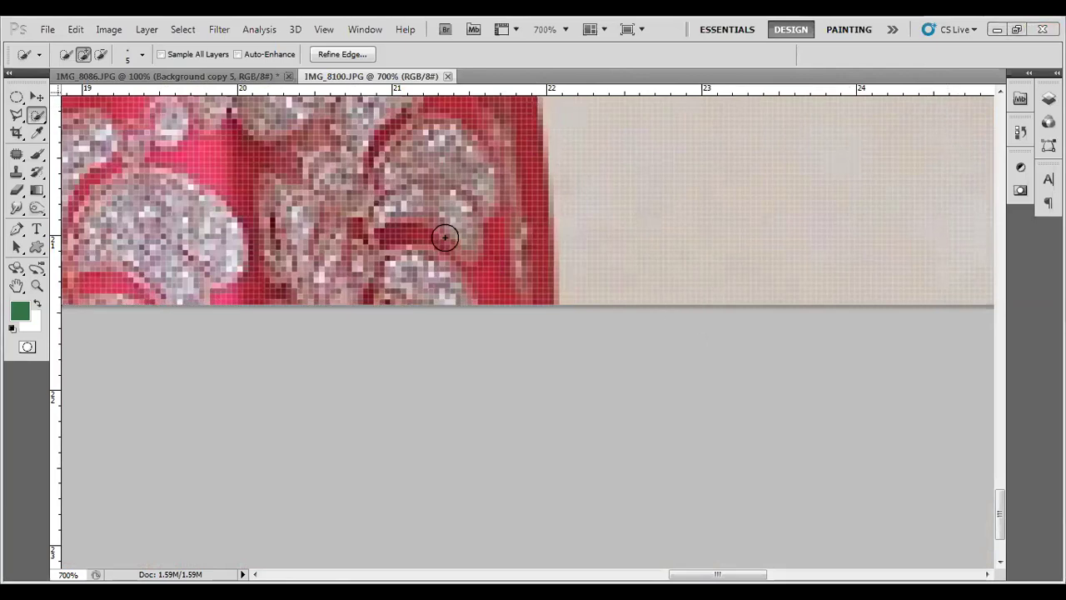
click(445, 238)
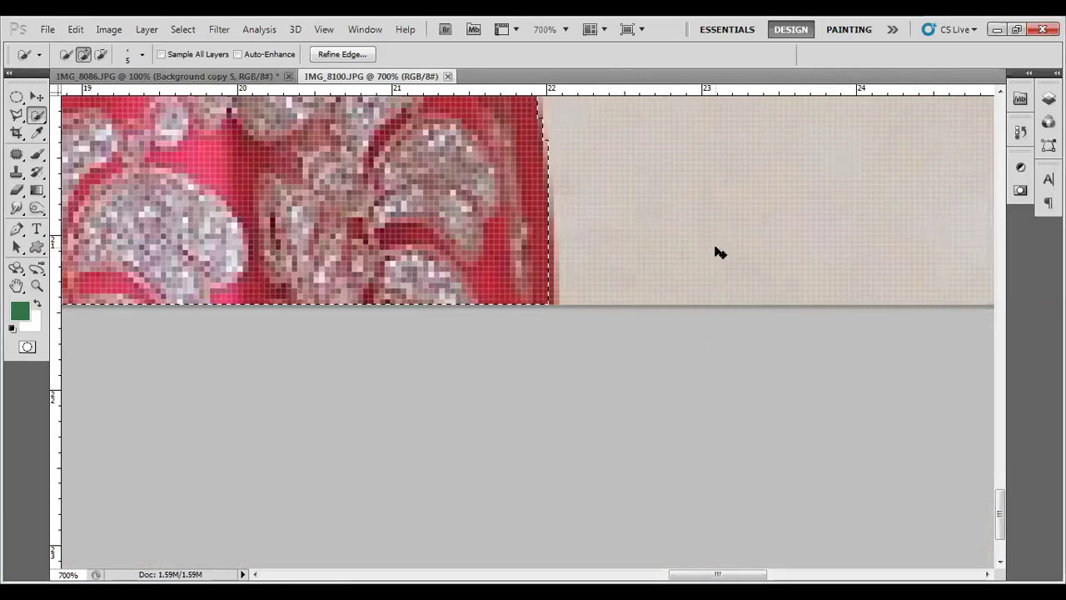
key(ctrl+minus)
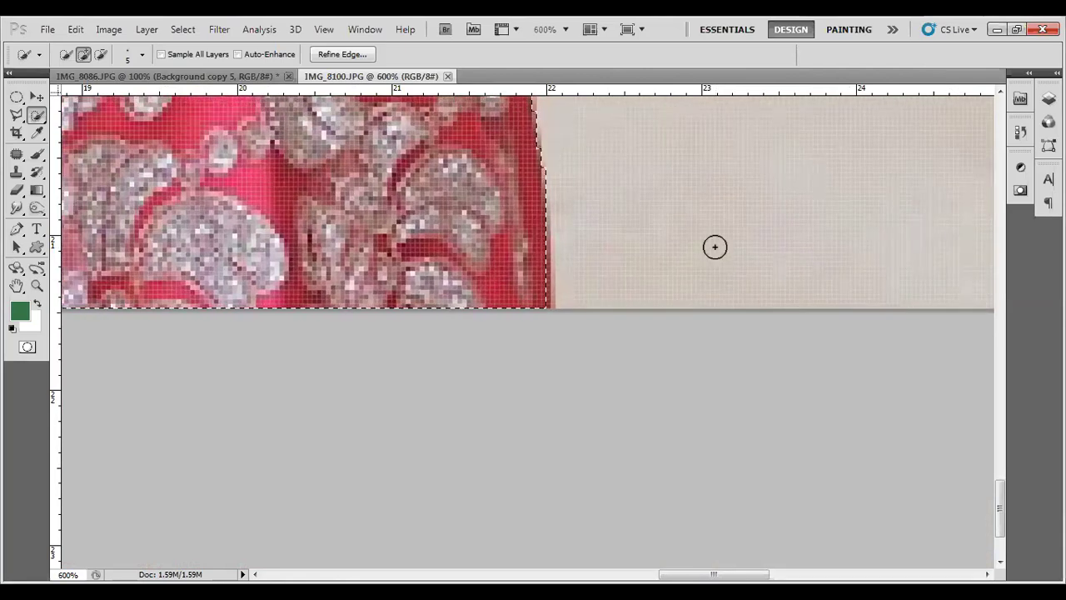
key(ctrl+0)
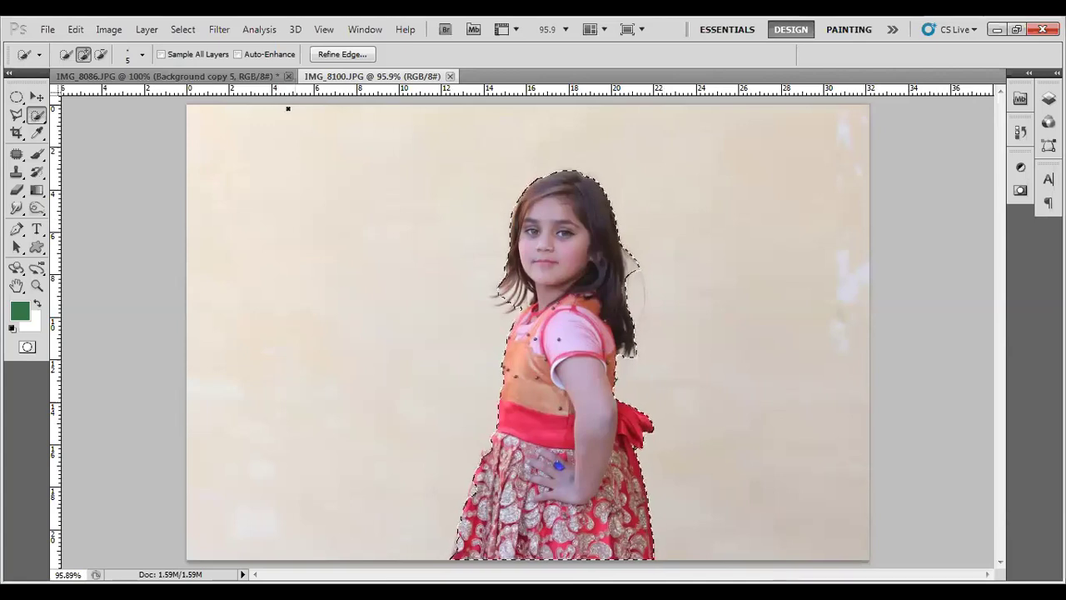
- Open Refine Edge on the girl's selection with Output To set to New Layer
click(341, 55)
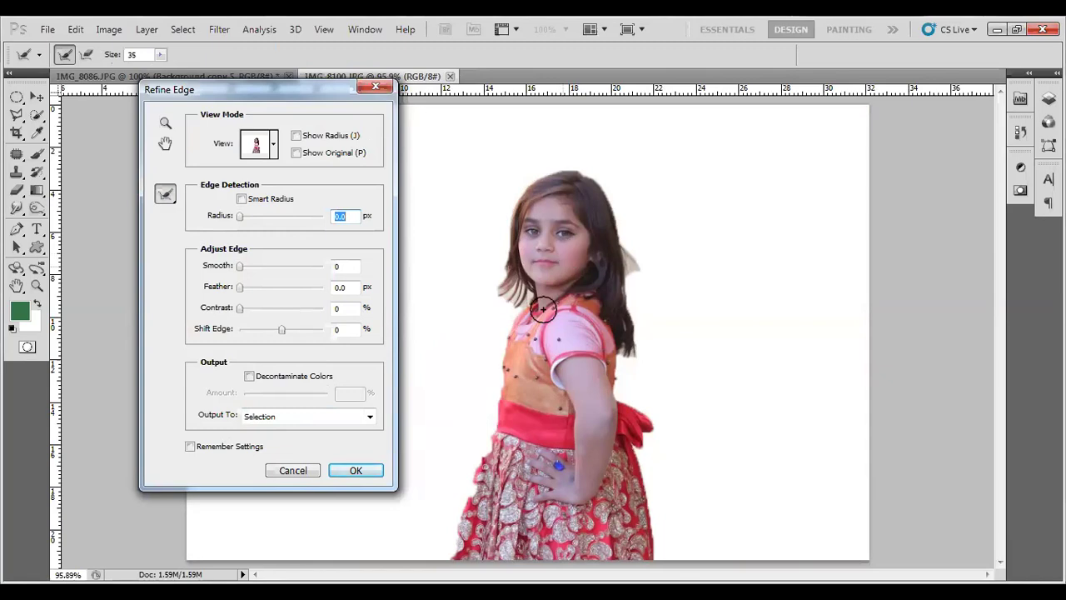
click(261, 413)
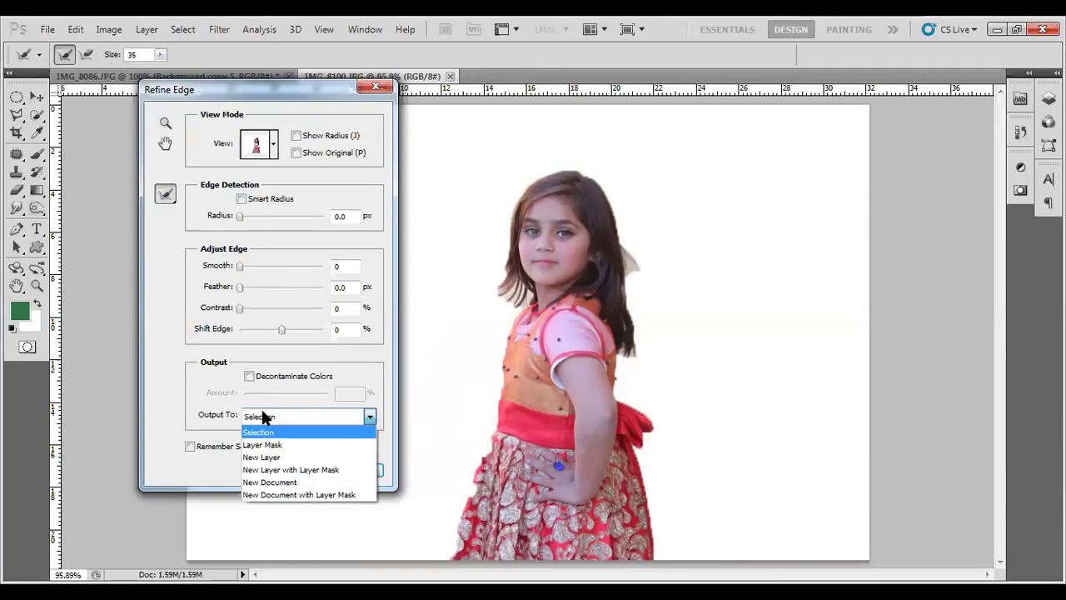
click(261, 458)
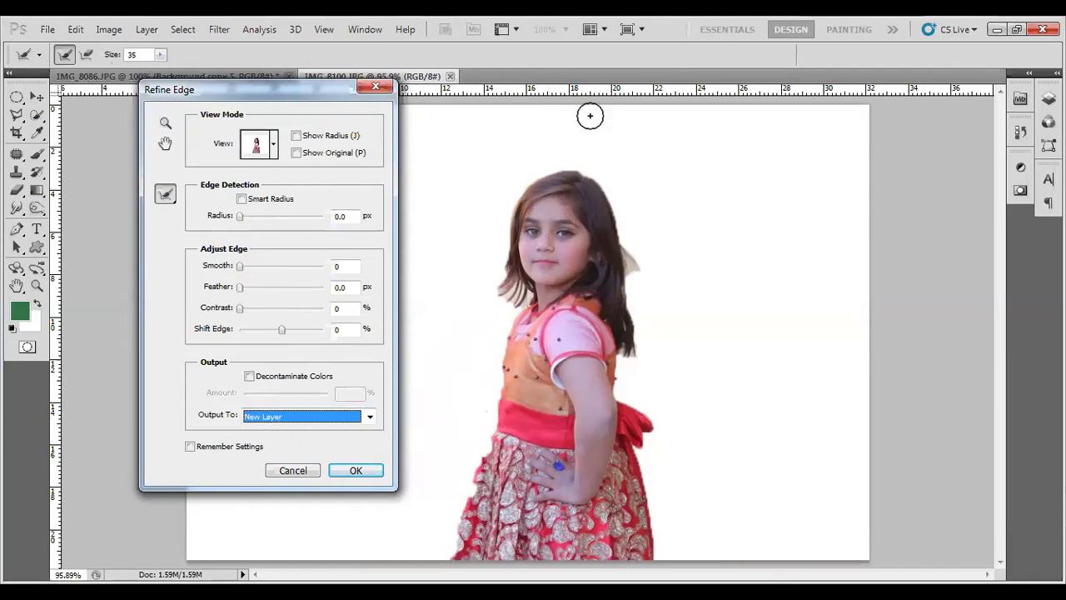
- Brush the right and left hair edges with Refine Radius to recover flyaway strands
drag(316, 97, 388, 163)
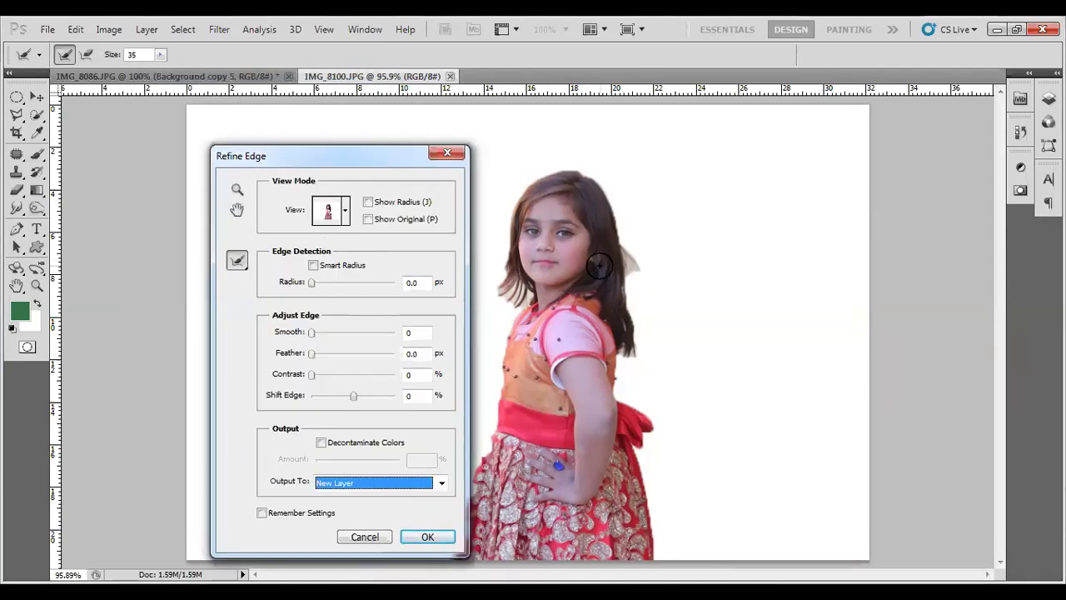
scroll(599, 265, up, 2)
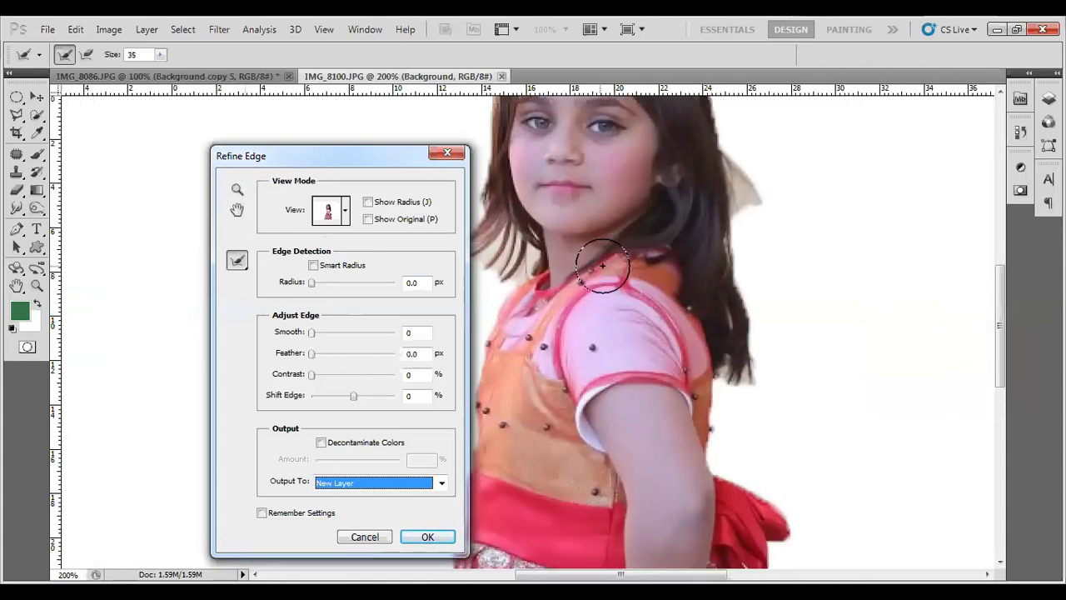
scroll(583, 350, up, 3)
drag(337, 157, 198, 140)
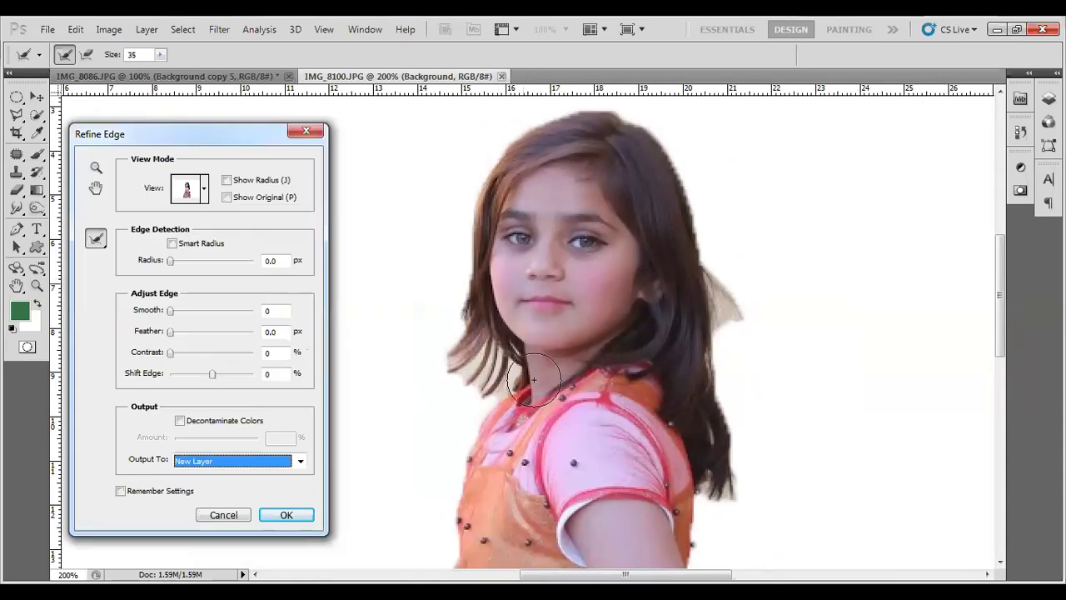
mouse_move(744, 316)
mouse_down()
mouse_move(749, 332)
mouse_move(734, 323)
mouse_move(750, 369)
mouse_up()
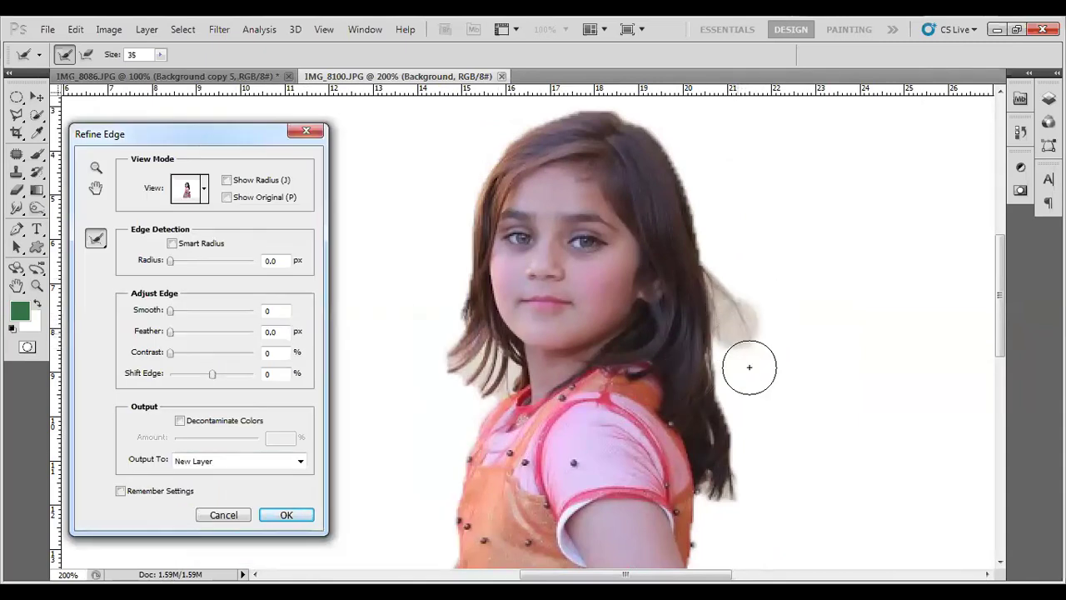
drag(460, 366, 423, 408)
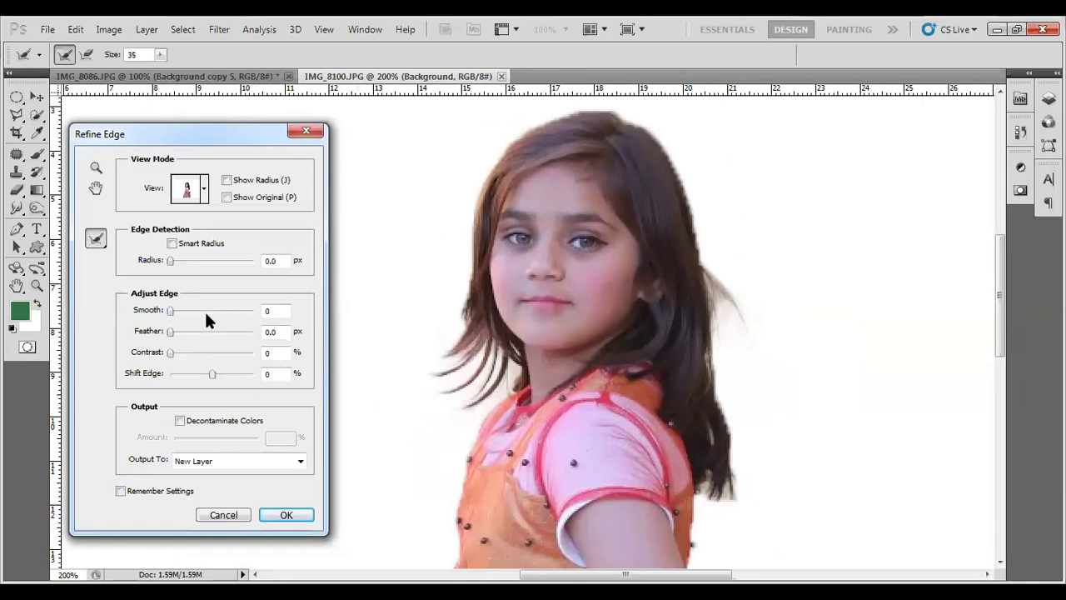
- Set Smooth to 4 and enable Smart Radius, touching up the hair, then output to a new layer
click(170, 310)
mouse_move(436, 375)
mouse_down()
mouse_move(469, 392)
mouse_move(414, 392)
mouse_move(435, 412)
mouse_up()
click(816, 86)
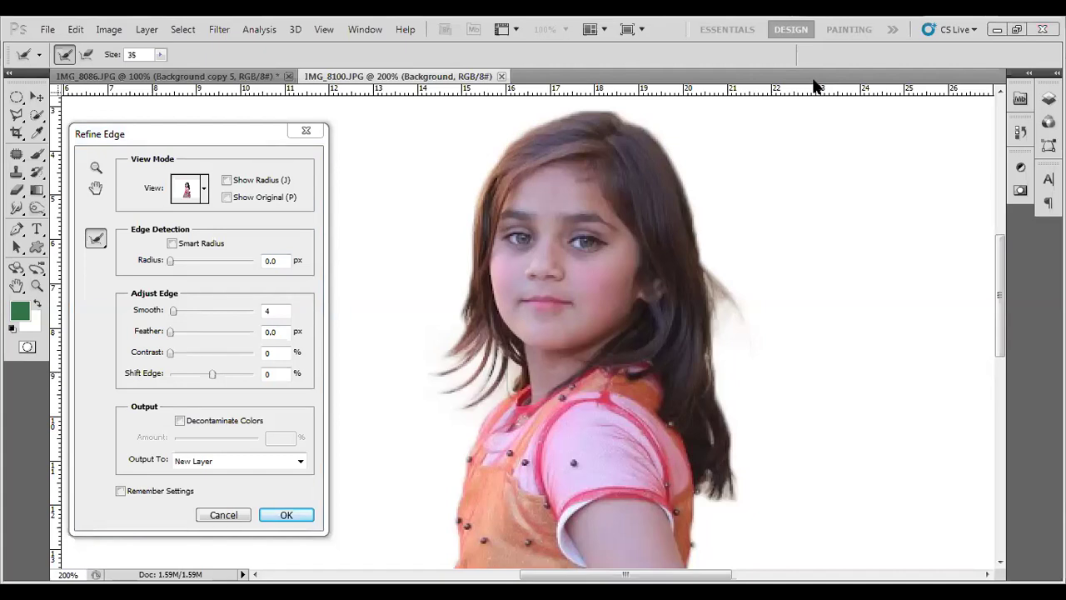
click(174, 341)
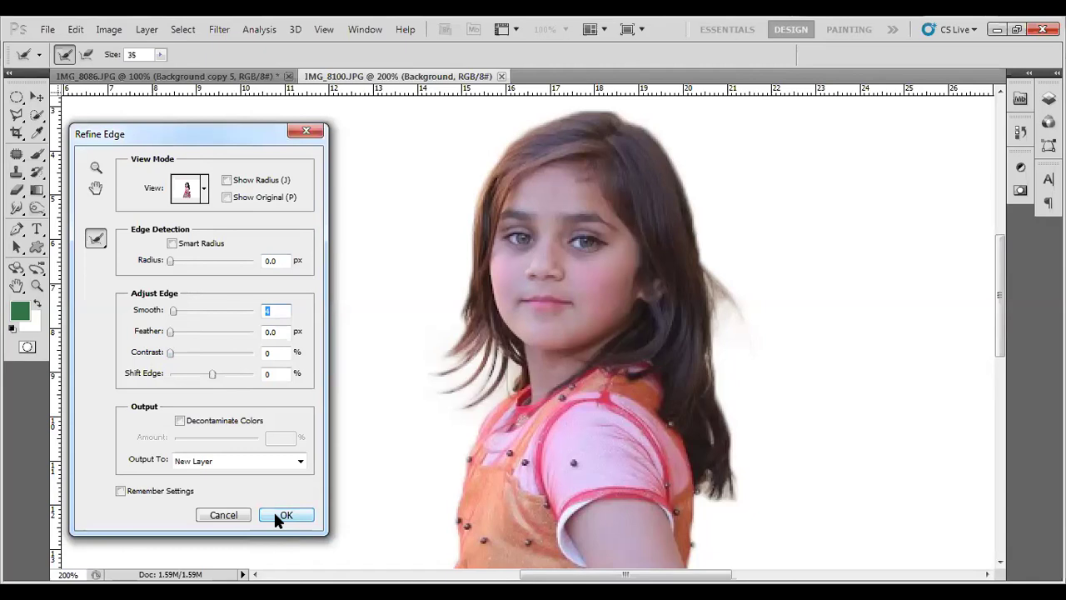
click(173, 244)
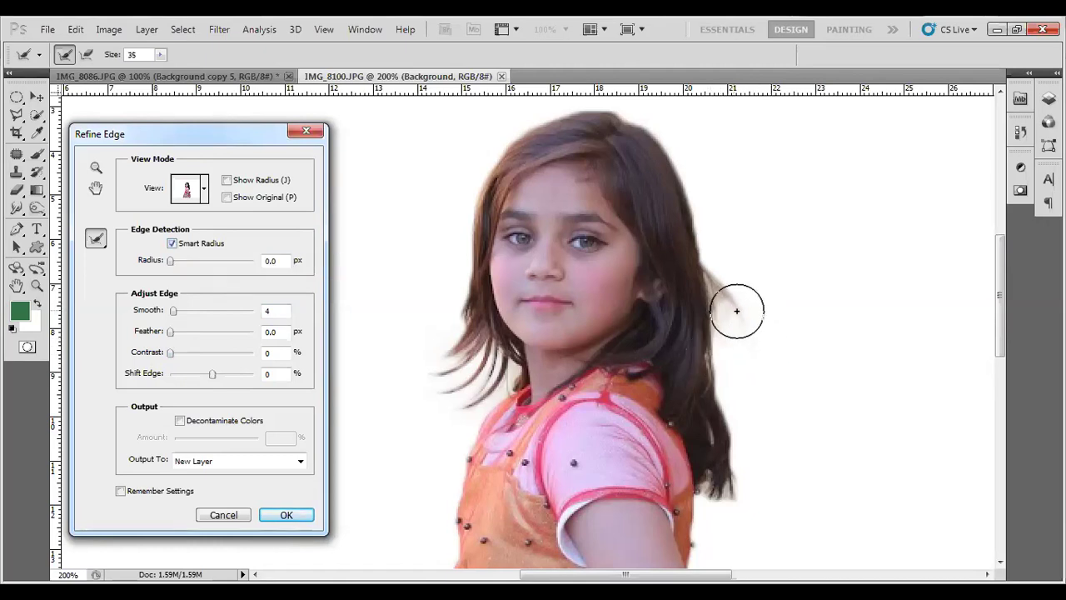
mouse_move(745, 326)
mouse_down()
mouse_move(725, 313)
mouse_move(753, 357)
mouse_up()
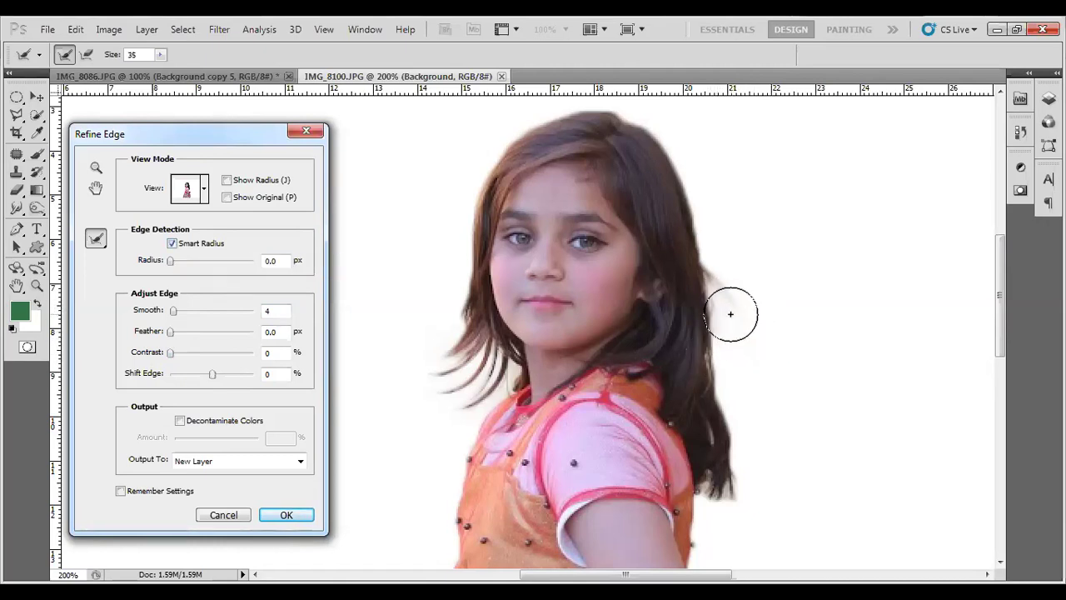
click(282, 515)
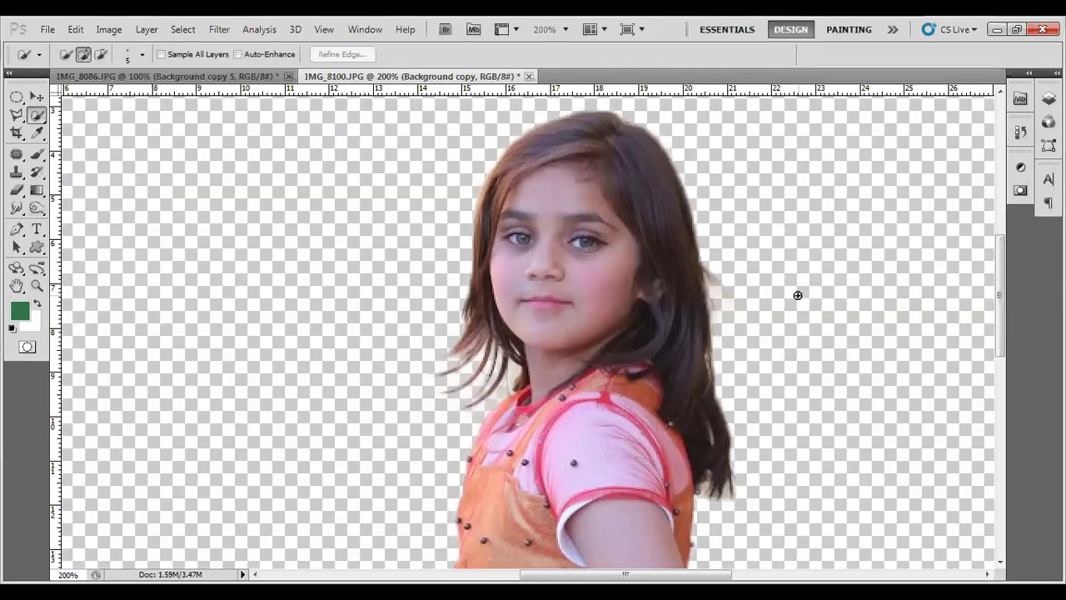
- Move the Background copy cut-out onto the IMG_8086 group photo at its right edge
click(38, 98)
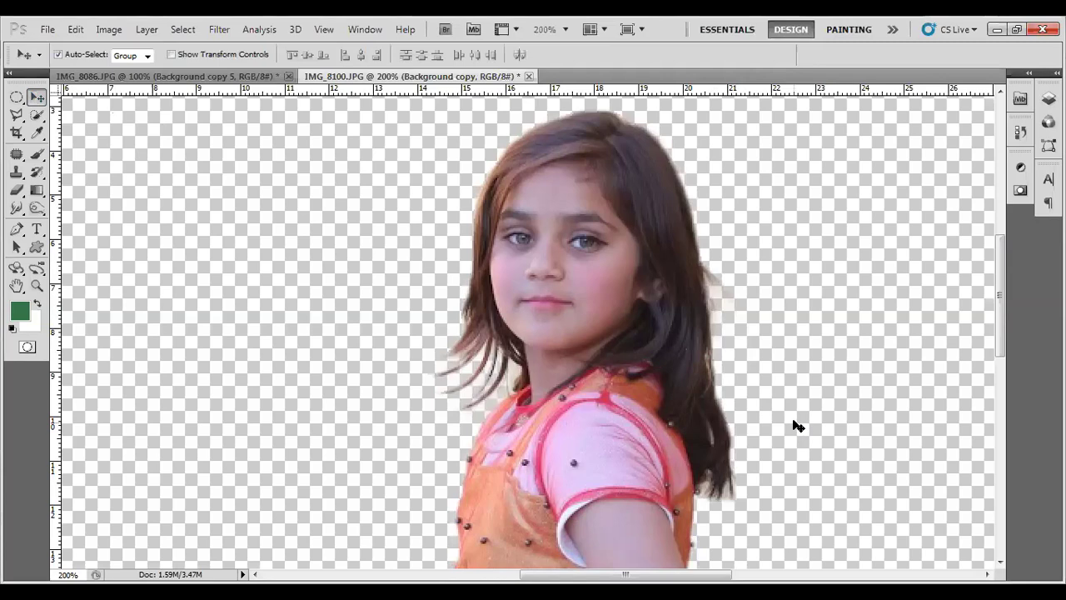
key(ctrl+minus)
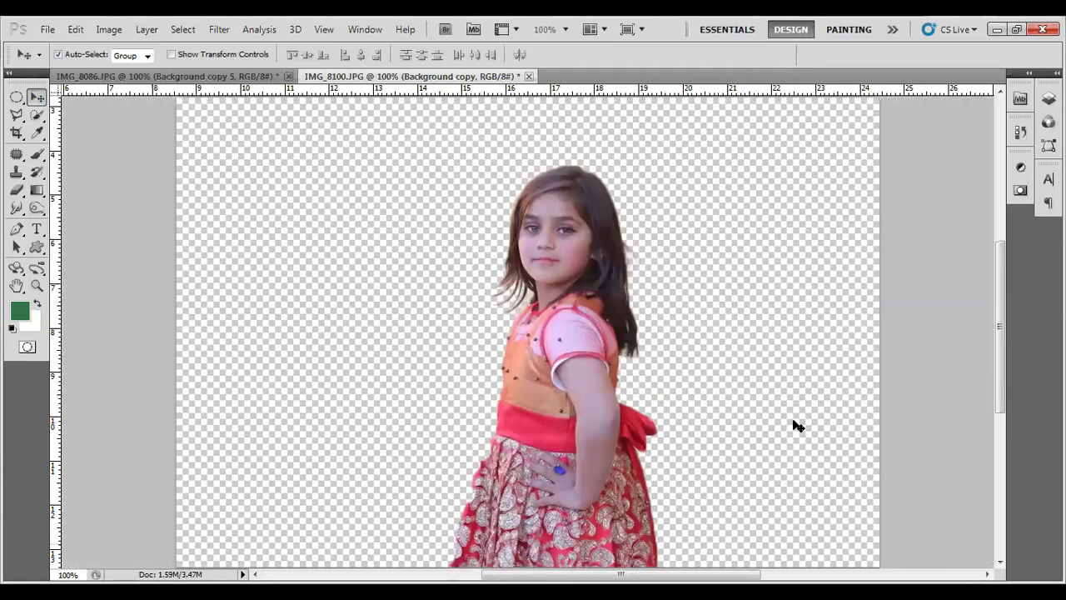
key(ctrl+minus)
key(F7)
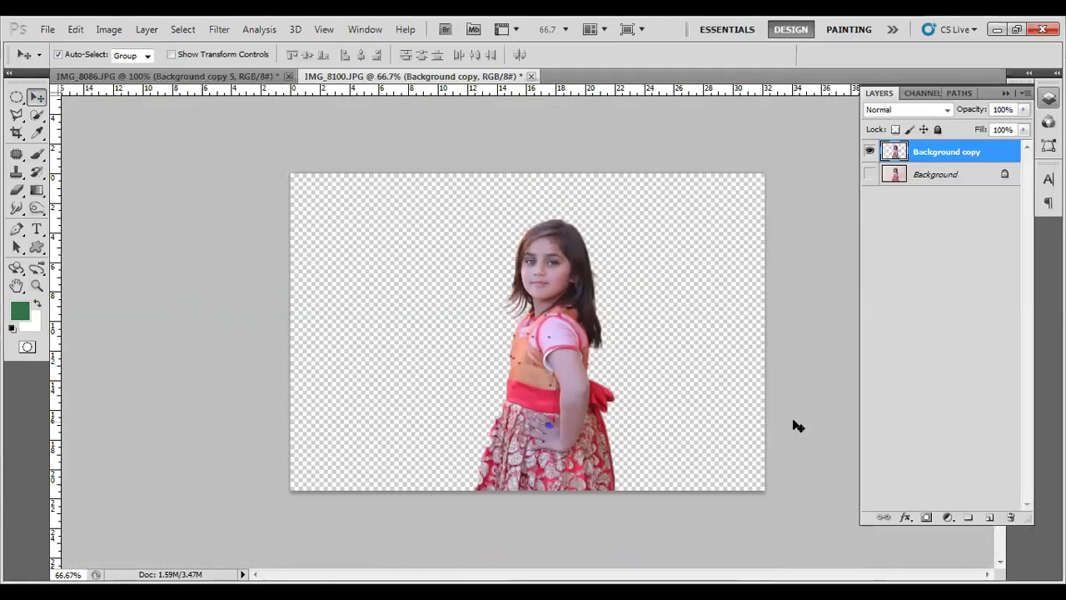
click(920, 173)
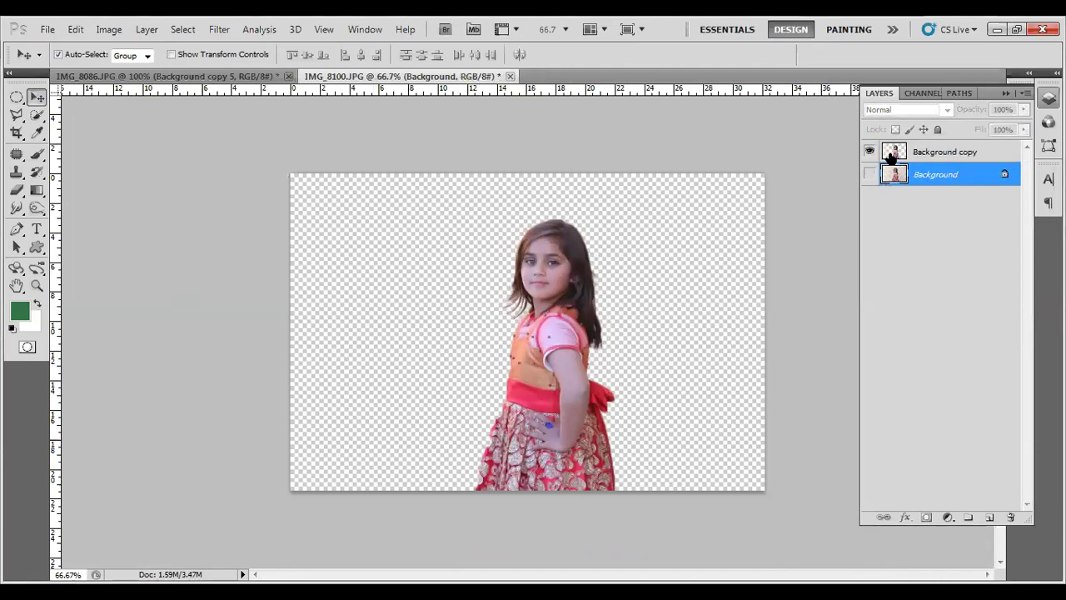
click(892, 154)
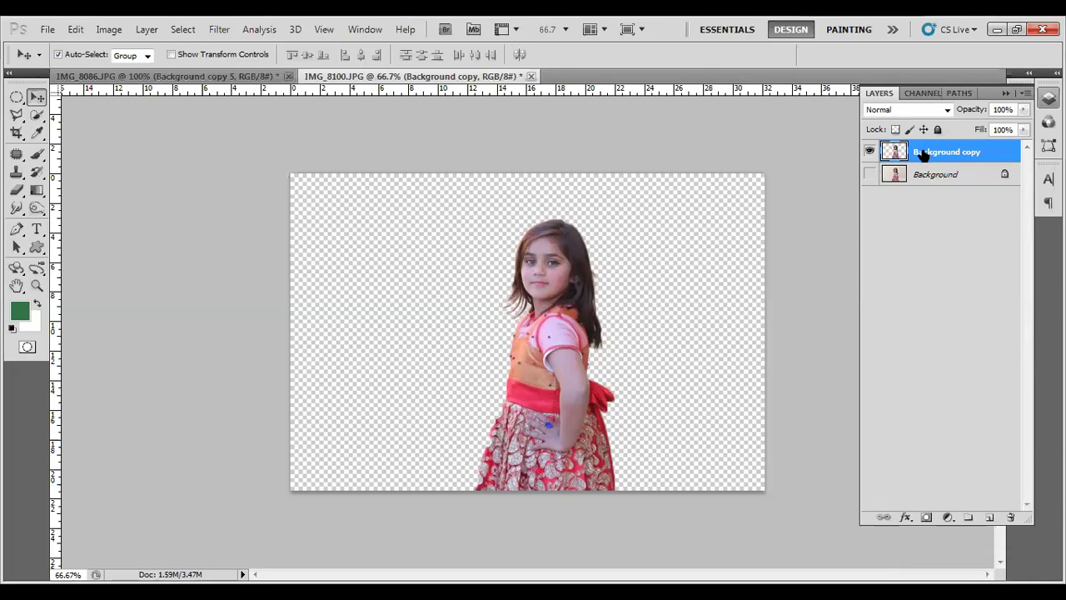
mouse_move(554, 406)
mouse_down()
mouse_move(281, 157)
mouse_move(593, 360)
mouse_move(721, 406)
mouse_up()
mouse_move(702, 310)
mouse_down()
mouse_move(760, 387)
mouse_move(774, 385)
mouse_up()
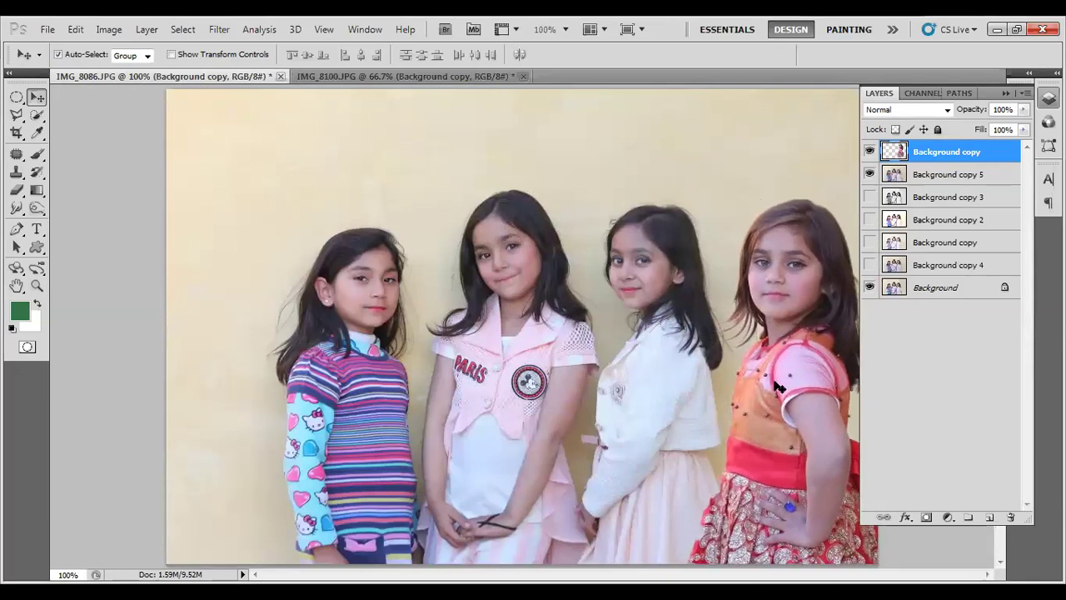
- Free-transform the placed girl to 89.19% and nudge her slightly up-left
click(1009, 93)
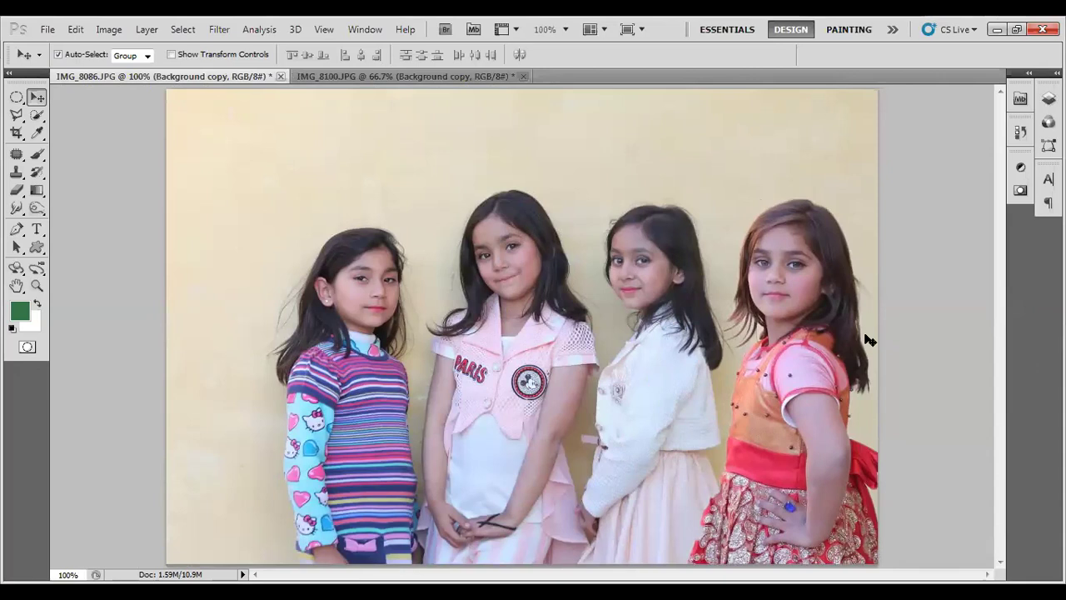
key(ctrl+t)
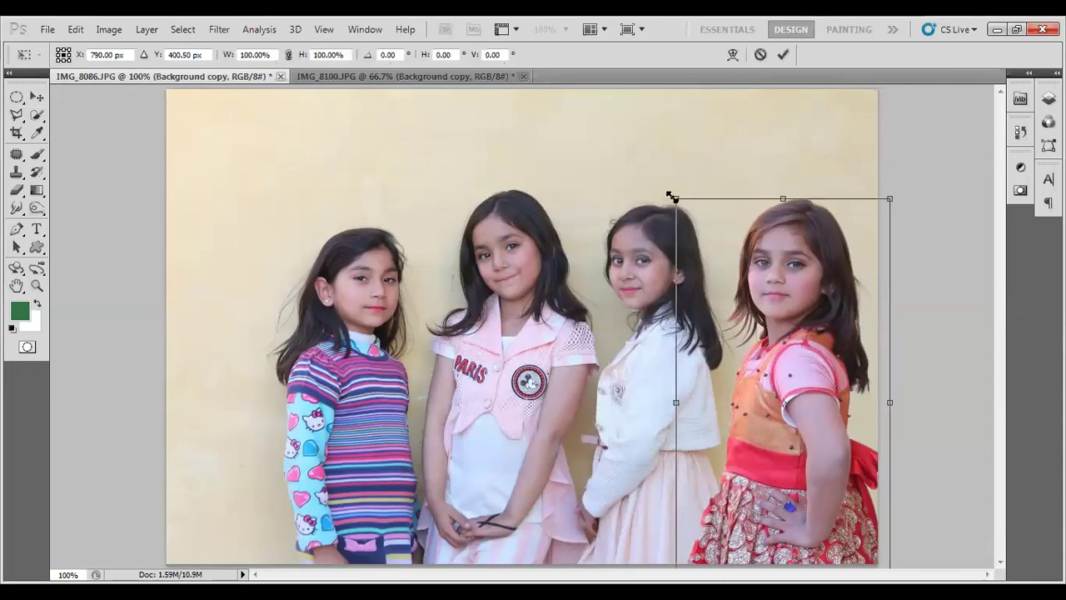
drag(673, 198, 714, 230)
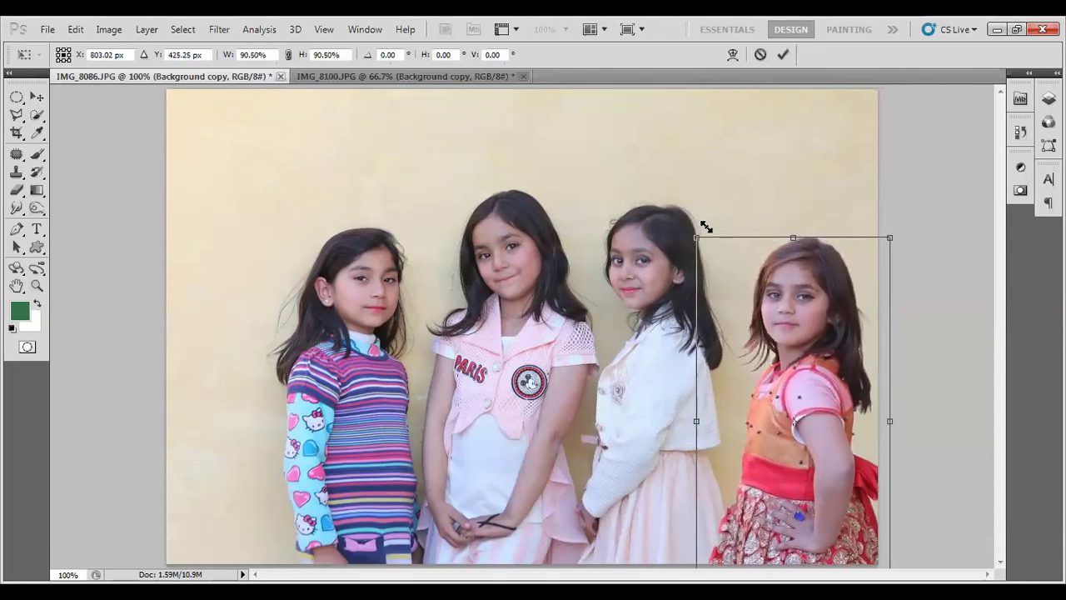
drag(798, 338, 787, 327)
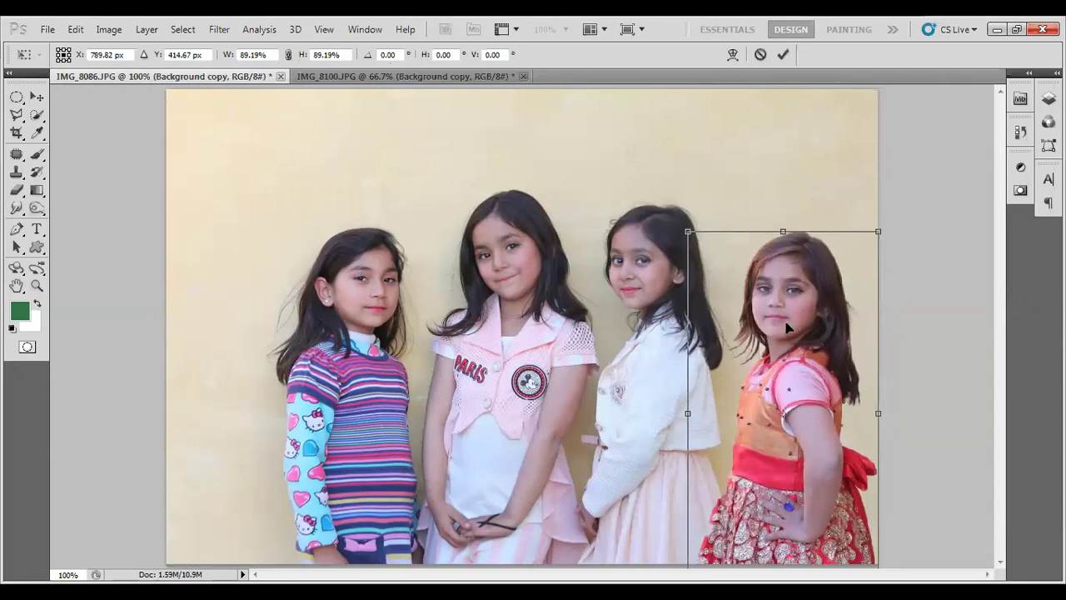
key(Return)
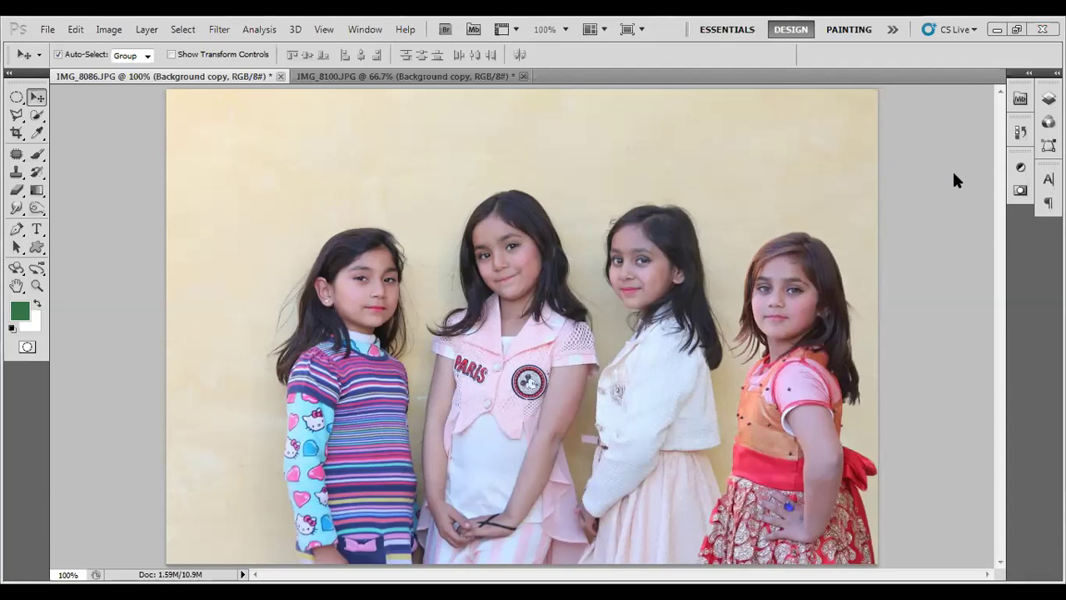
click(408, 79)
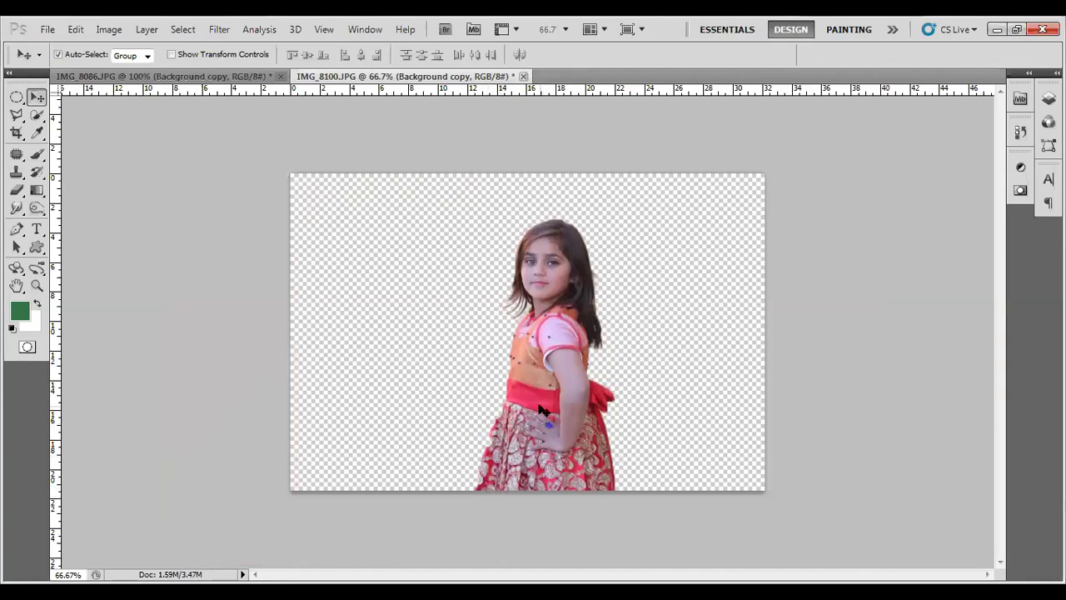
key(ctrl+plus)
key(ctrl+plus)
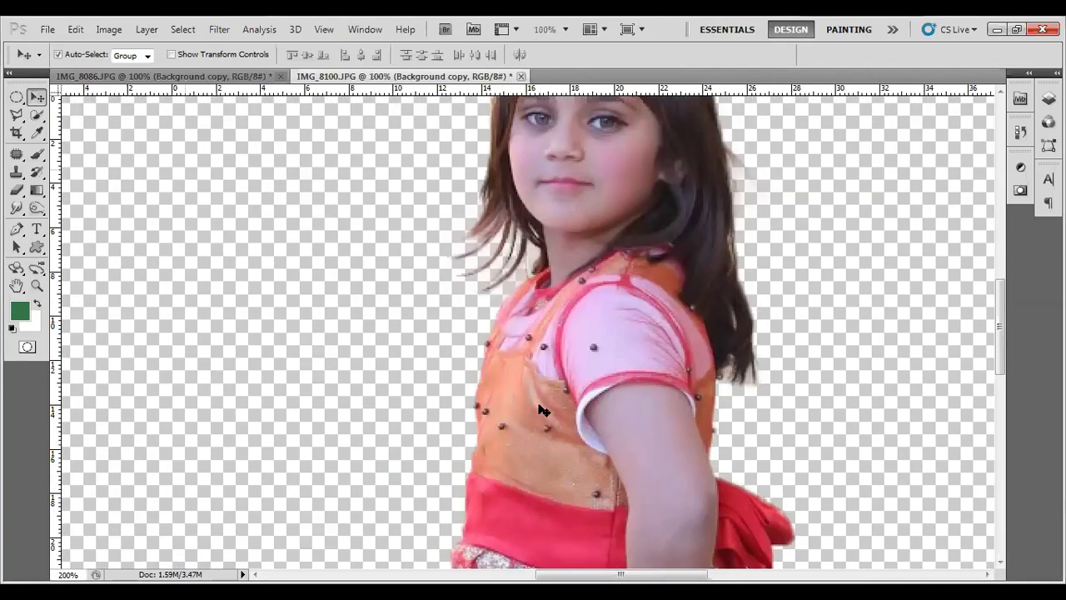
key(ctrl+plus)
key(ctrl+plus)
scroll(521, 305, down, 5)
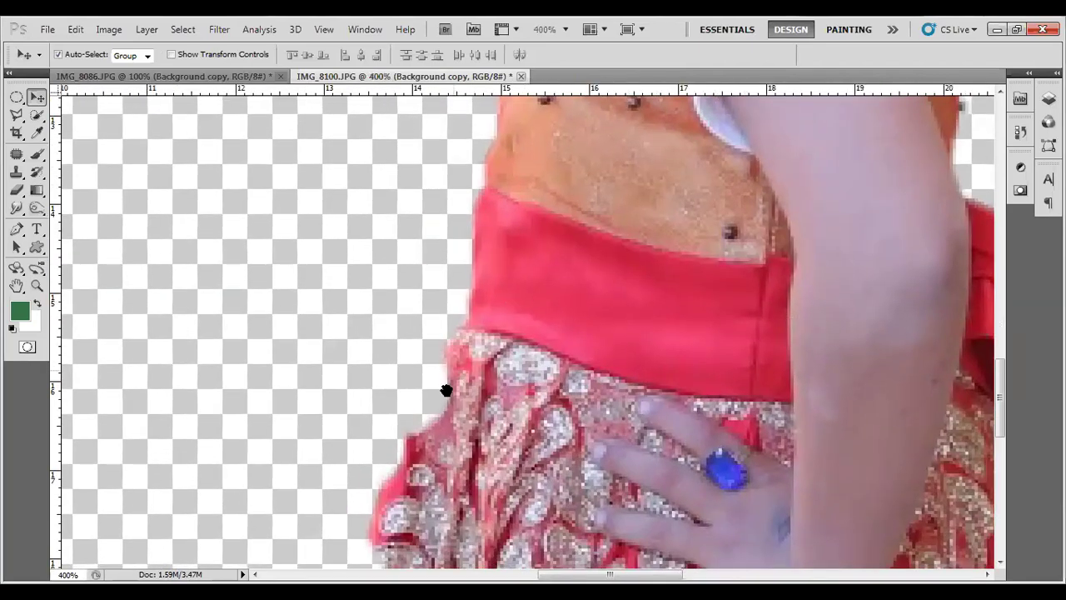
drag(404, 474, 497, 180)
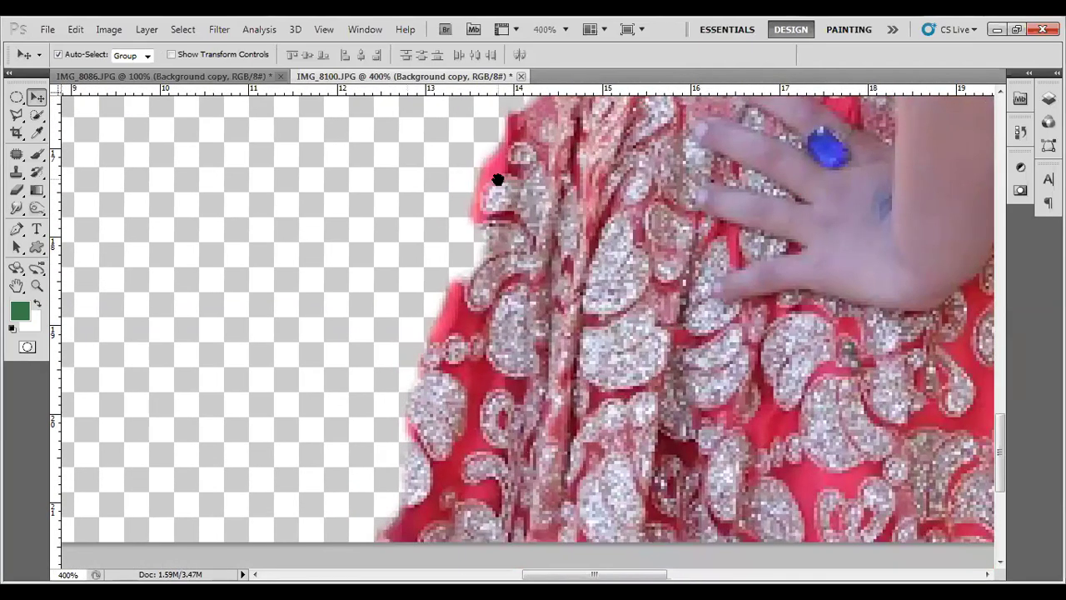
scroll(433, 316, up, 1)
scroll(445, 219, up, 2)
scroll(445, 234, down, 10)
scroll(424, 218, down, 1)
scroll(416, 275, up, 3)
scroll(446, 250, up, 2)
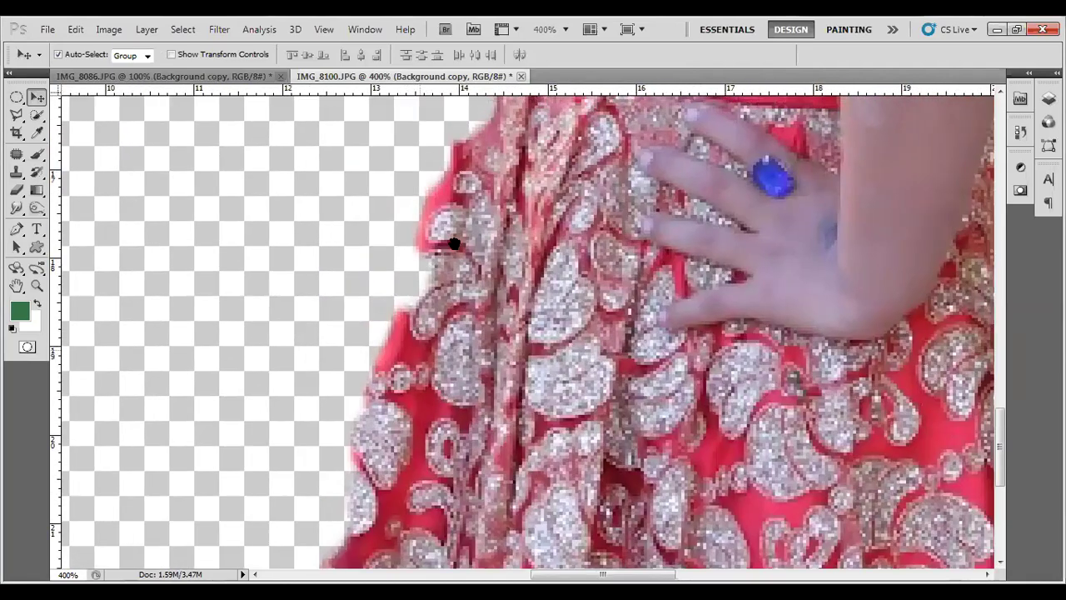
scroll(441, 275, up, 3)
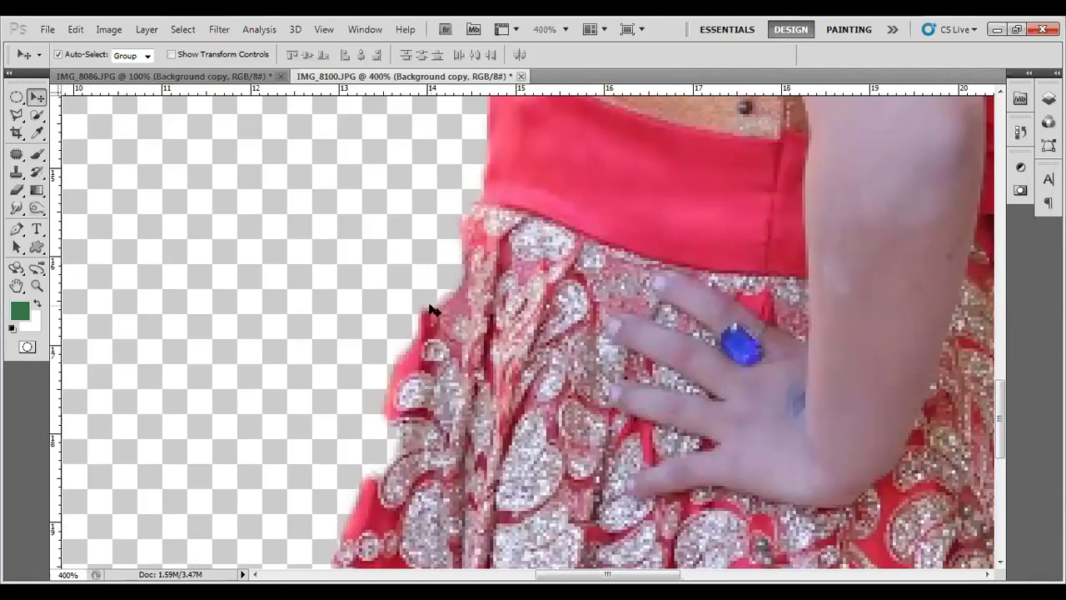
key(ctrl+minus)
key(ctrl+minus)
key(ctrl+minus)
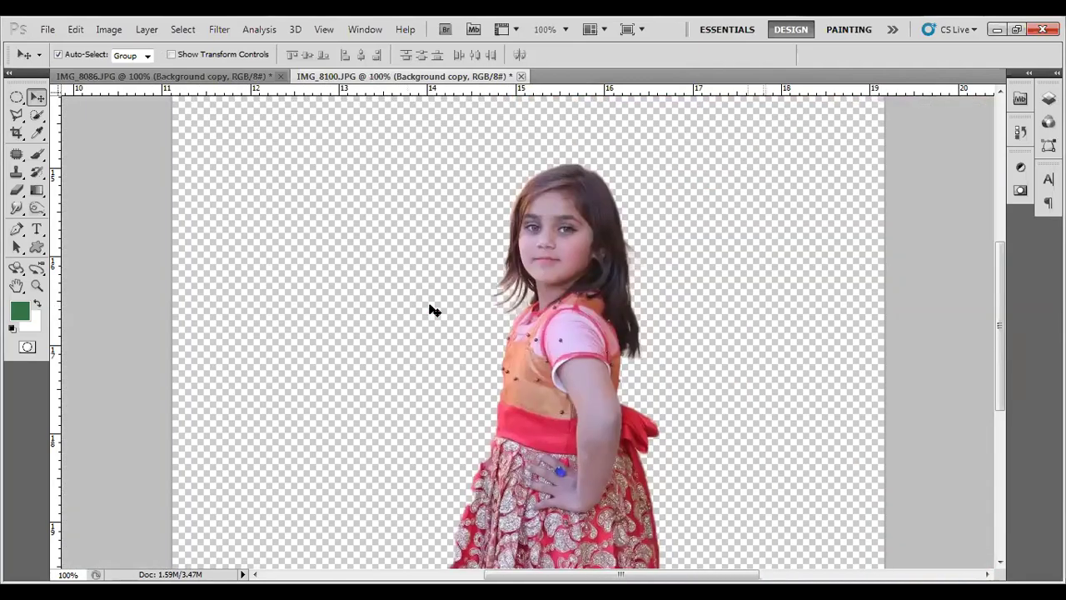
click(152, 76)
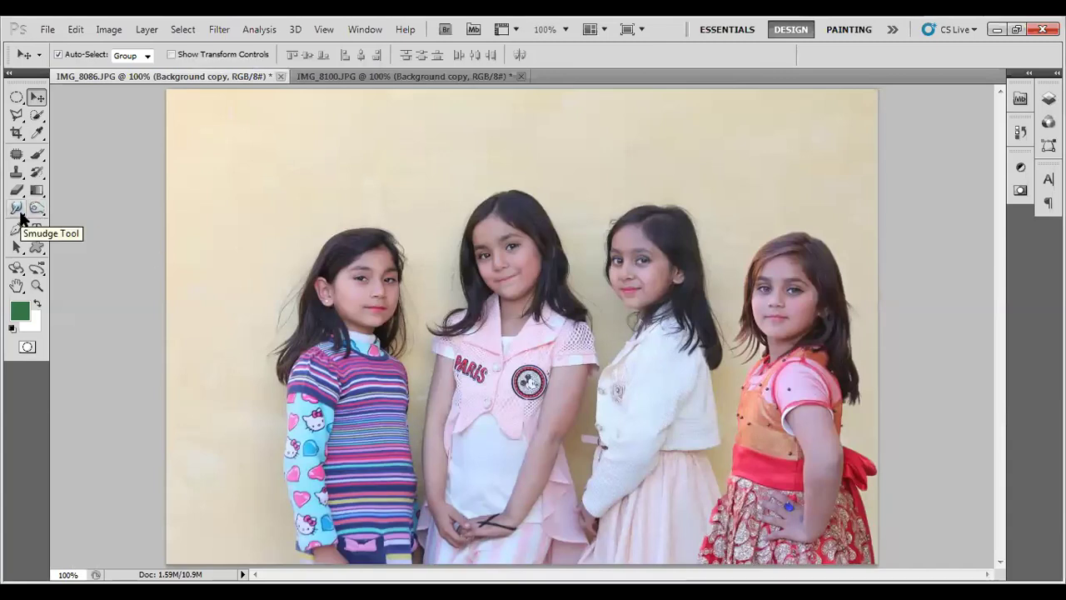
- Select the Smudge Tool at 75% strength, zoomed in on the red skirt edge
click(20, 213)
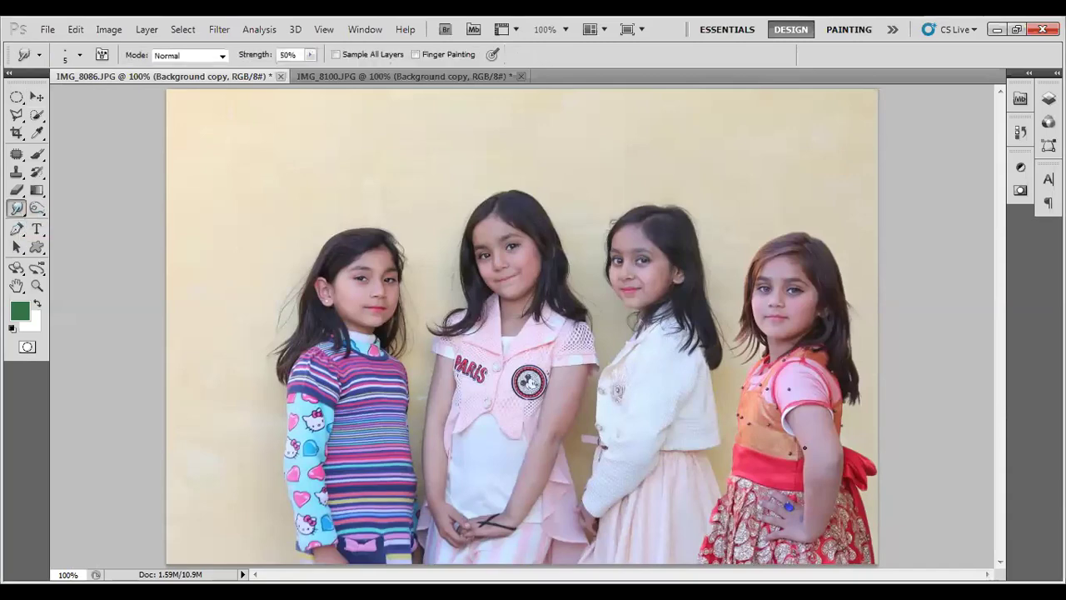
key(ctrl+plus)
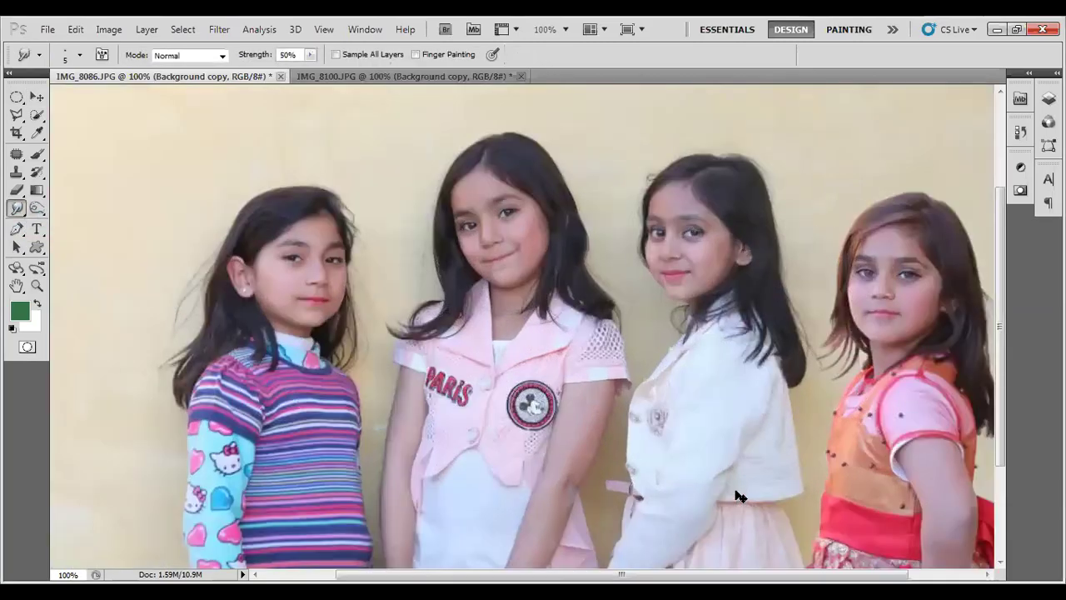
key(ctrl+plus)
key(ctrl+plus)
key(ctrl+plus)
mouse_move(736, 492)
mouse_down()
mouse_move(729, 242)
mouse_move(707, 326)
mouse_up()
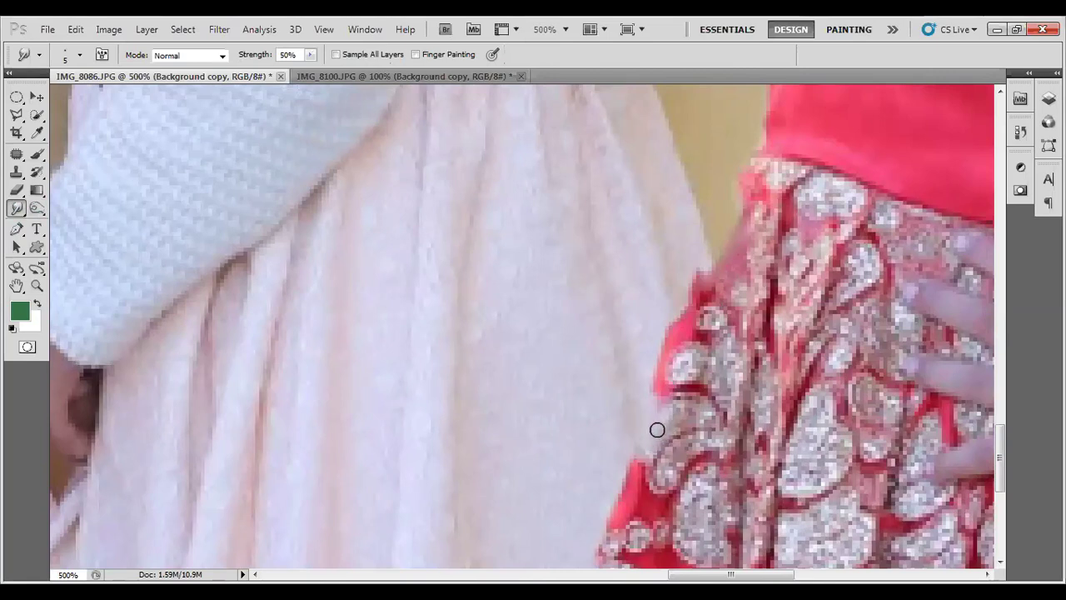
click(310, 55)
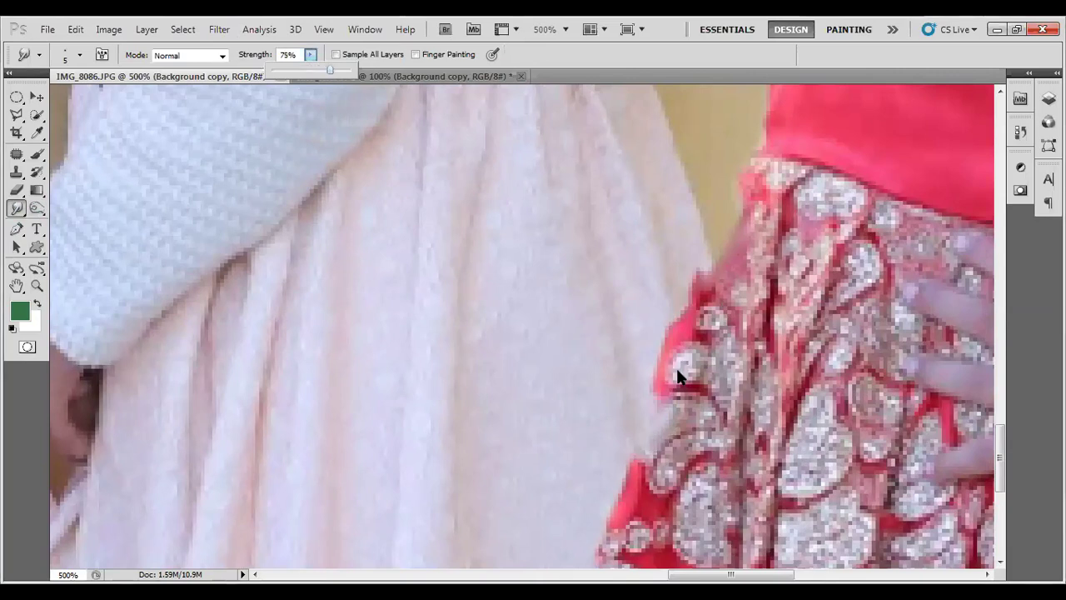
click(674, 424)
- Smudge the red skirt's edge into the background, then zoom out and show the Layers panel
mouse_move(674, 423)
mouse_down()
mouse_move(650, 430)
mouse_move(646, 463)
mouse_move(666, 409)
mouse_move(650, 435)
mouse_move(658, 388)
mouse_move(633, 464)
mouse_move(662, 407)
mouse_move(650, 453)
mouse_move(643, 445)
mouse_move(667, 380)
mouse_move(661, 345)
mouse_up()
drag(731, 301, 720, 349)
mouse_move(744, 246)
mouse_down()
mouse_move(698, 348)
mouse_move(708, 321)
mouse_up()
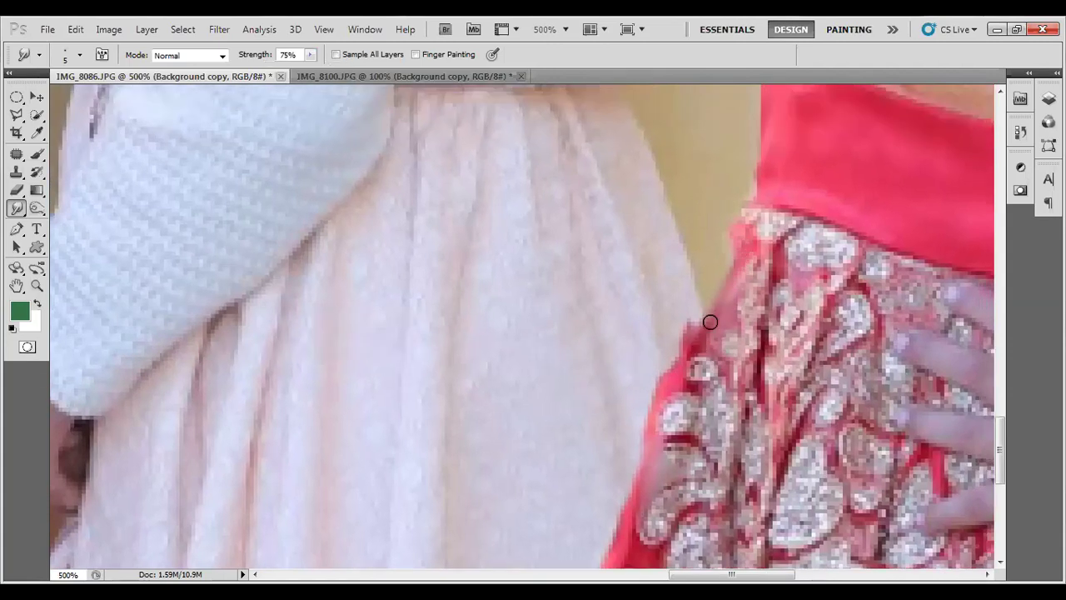
mouse_move(667, 447)
mouse_down()
mouse_move(695, 250)
mouse_move(638, 412)
mouse_up()
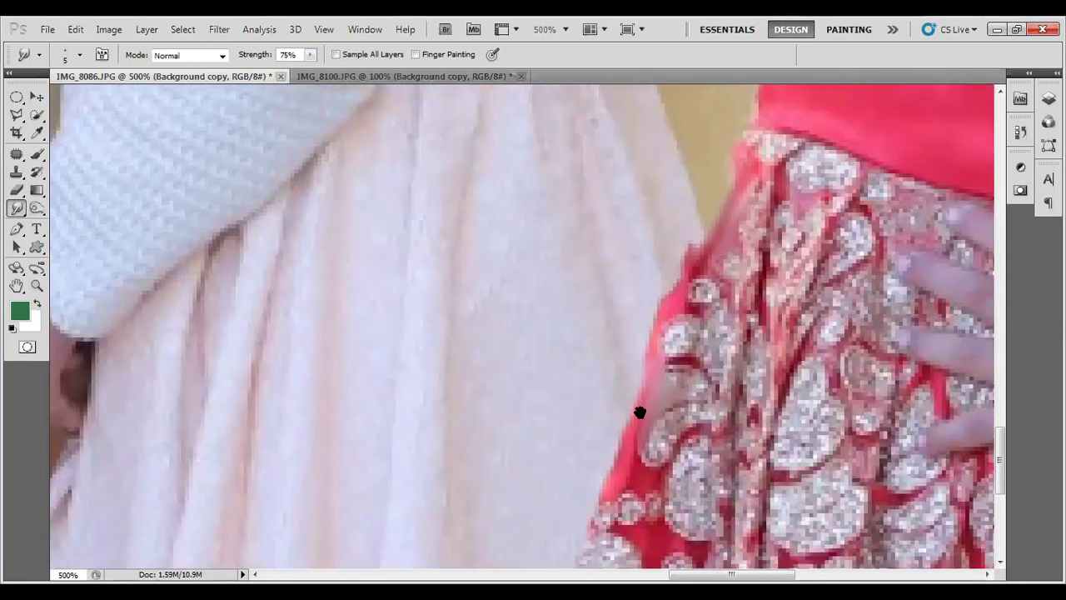
mouse_move(699, 274)
mouse_down()
mouse_move(678, 352)
mouse_move(697, 387)
mouse_up()
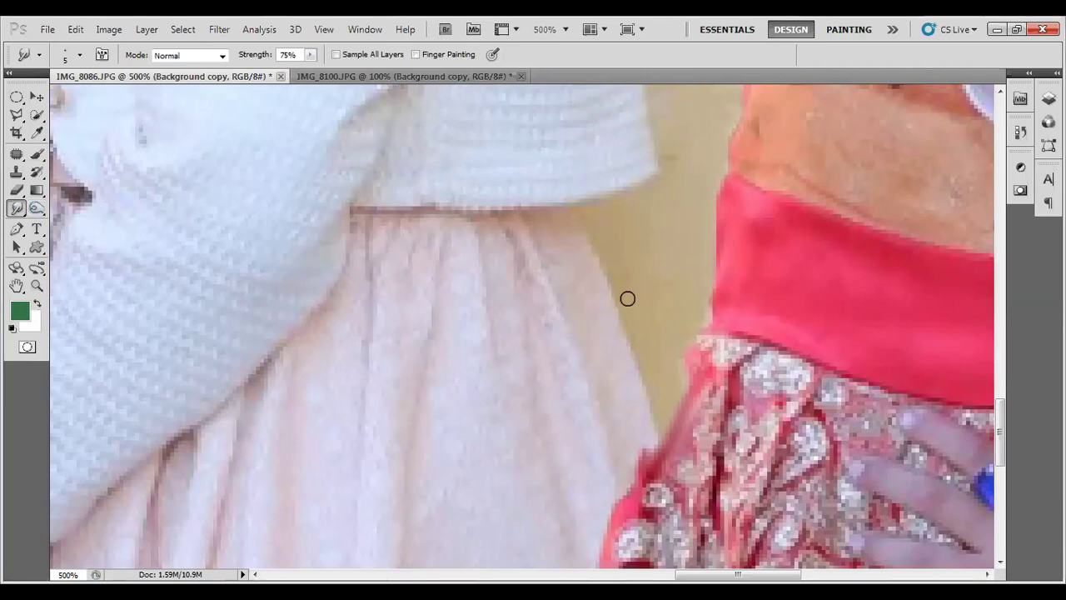
scroll(628, 299, down, 3)
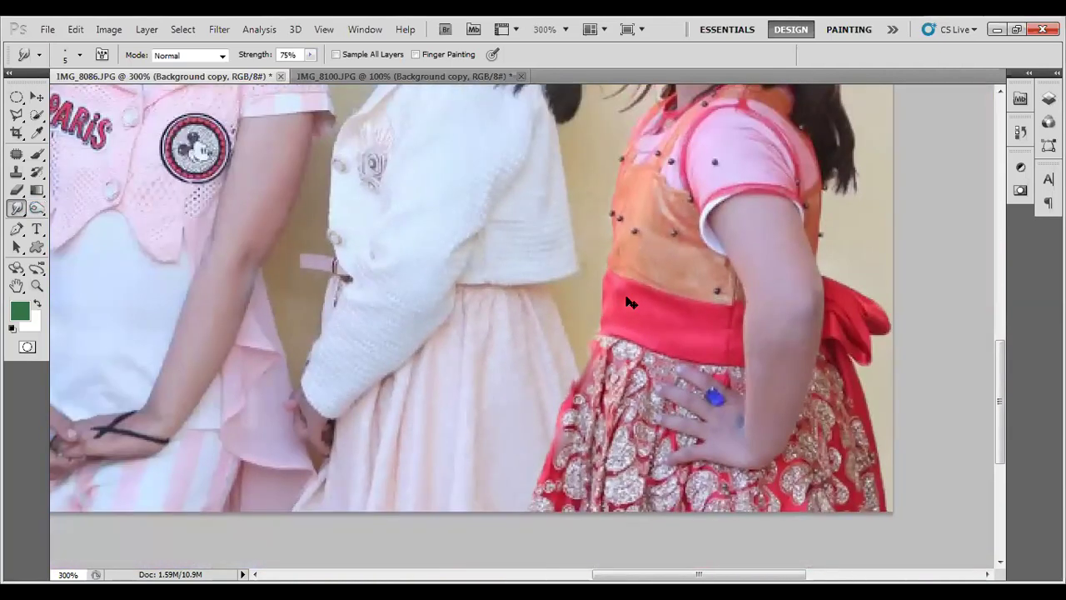
scroll(631, 301, down, 2)
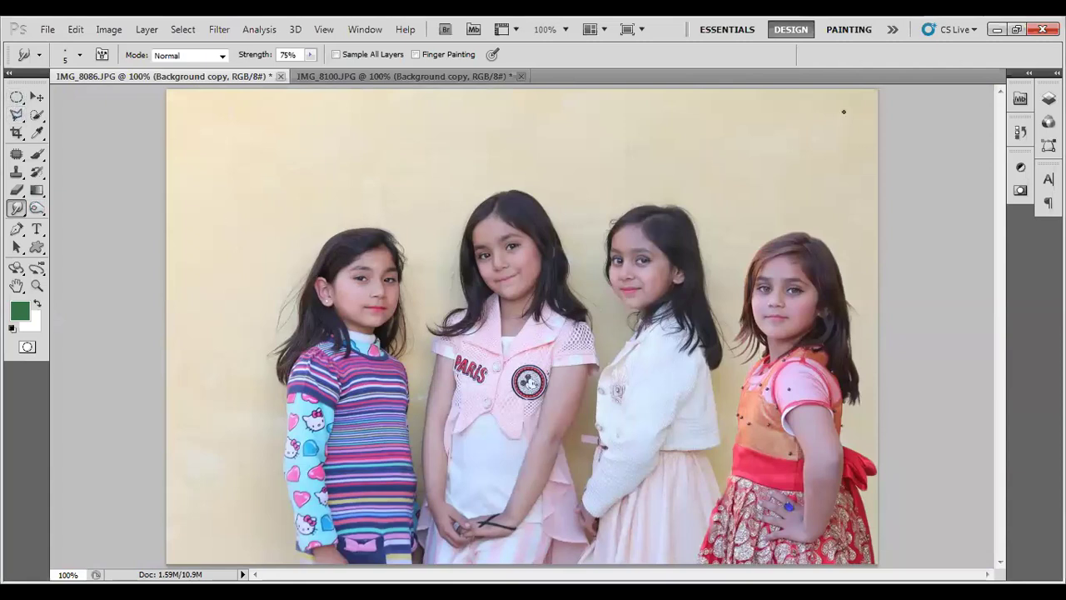
click(1047, 99)
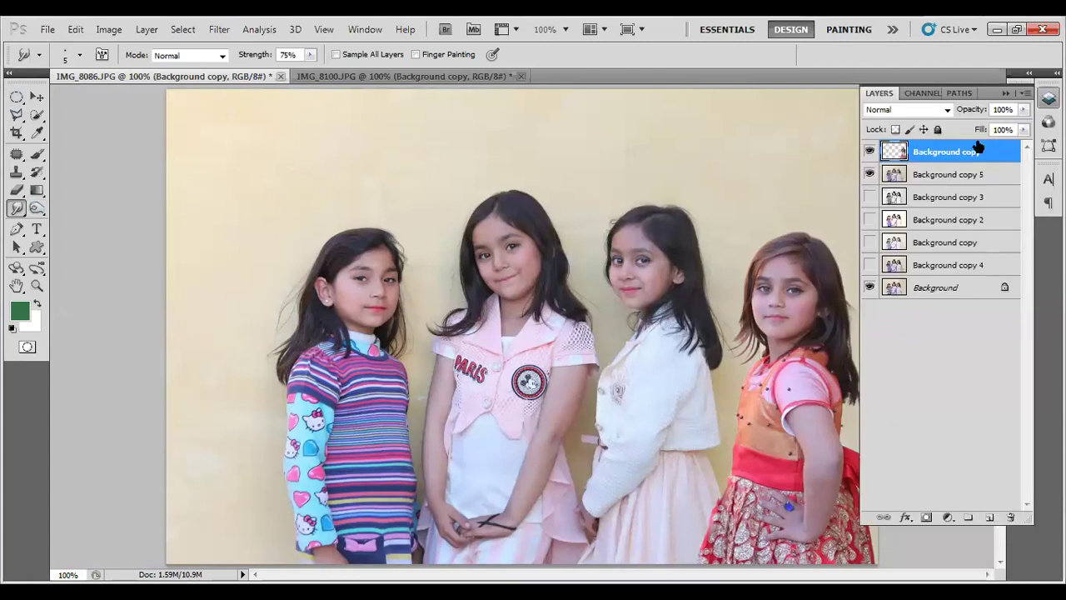
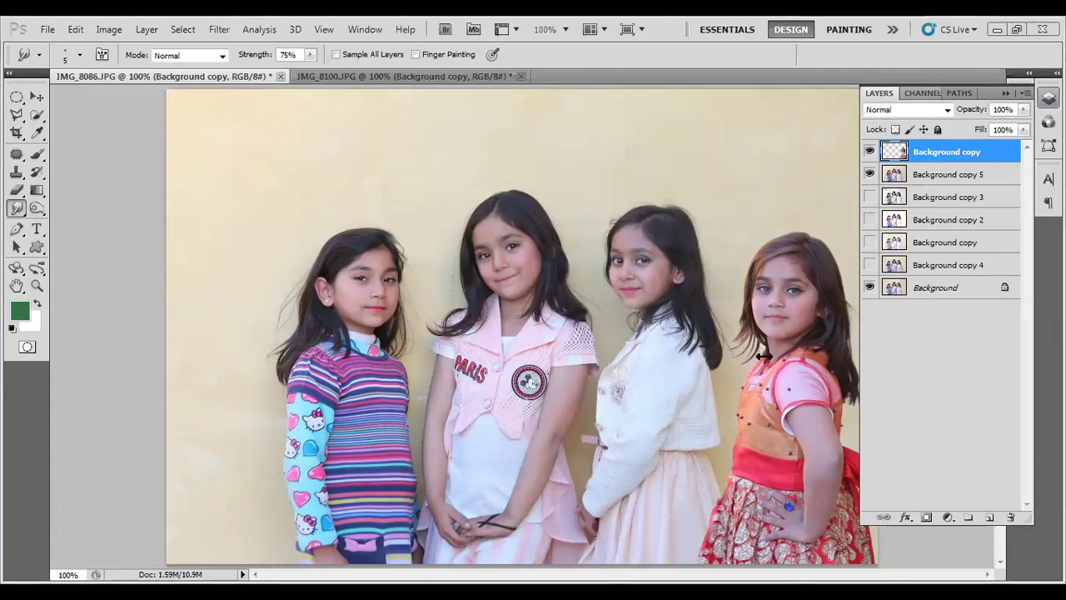
- Make Background copy 5 the visible working layer and pick the Quick Selection tool
click(869, 175)
click(927, 296)
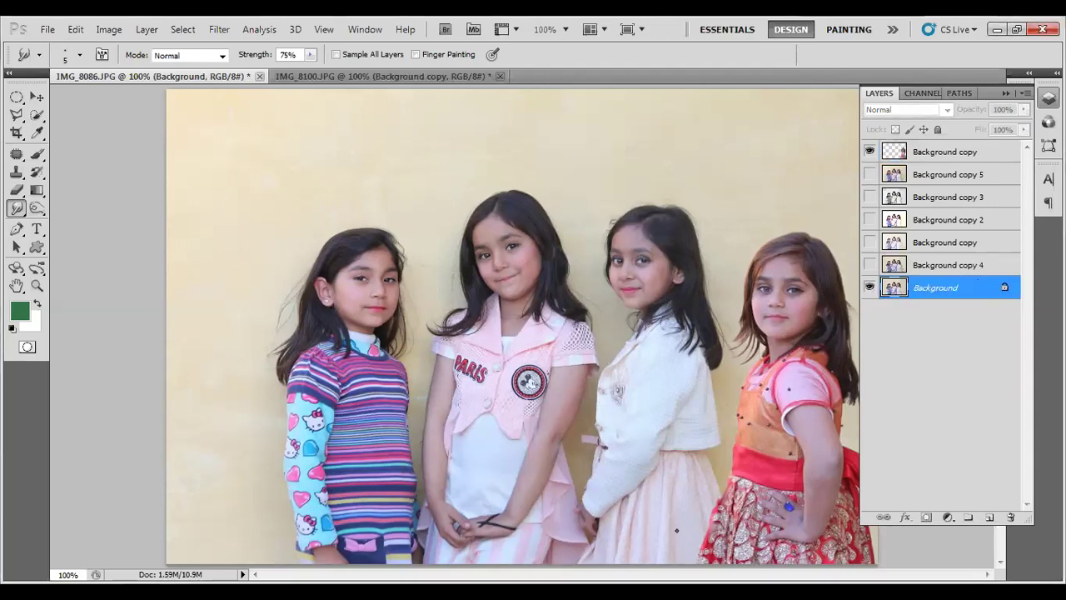
click(923, 152)
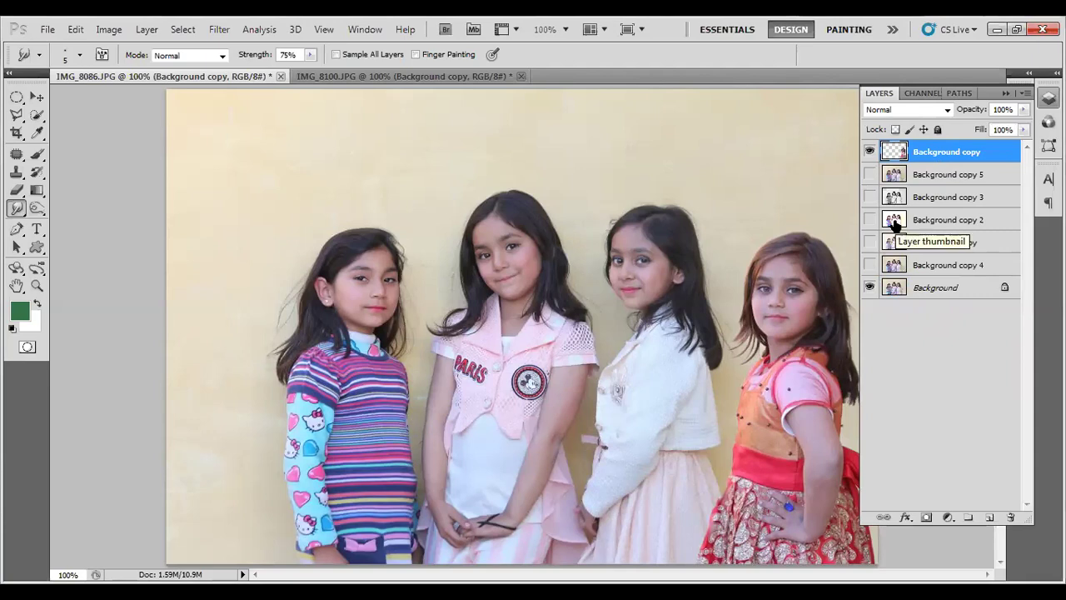
click(893, 289)
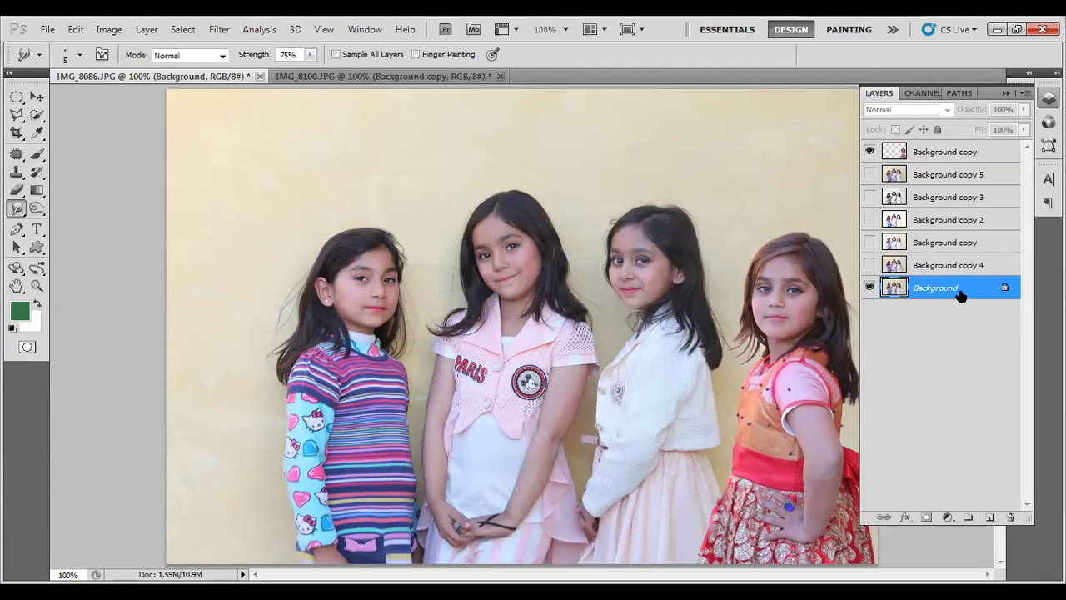
click(918, 174)
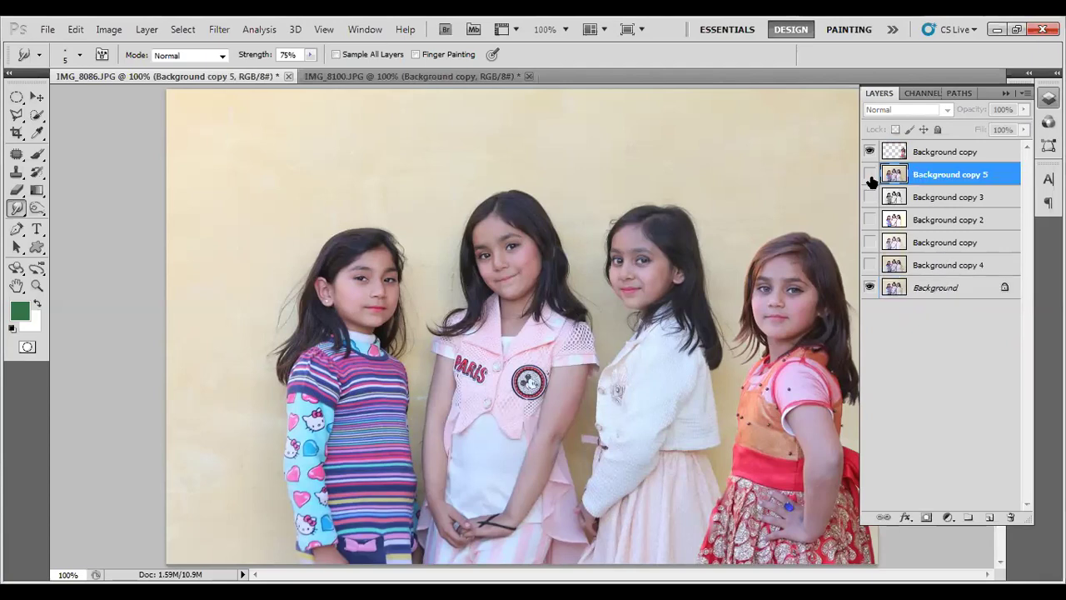
click(869, 175)
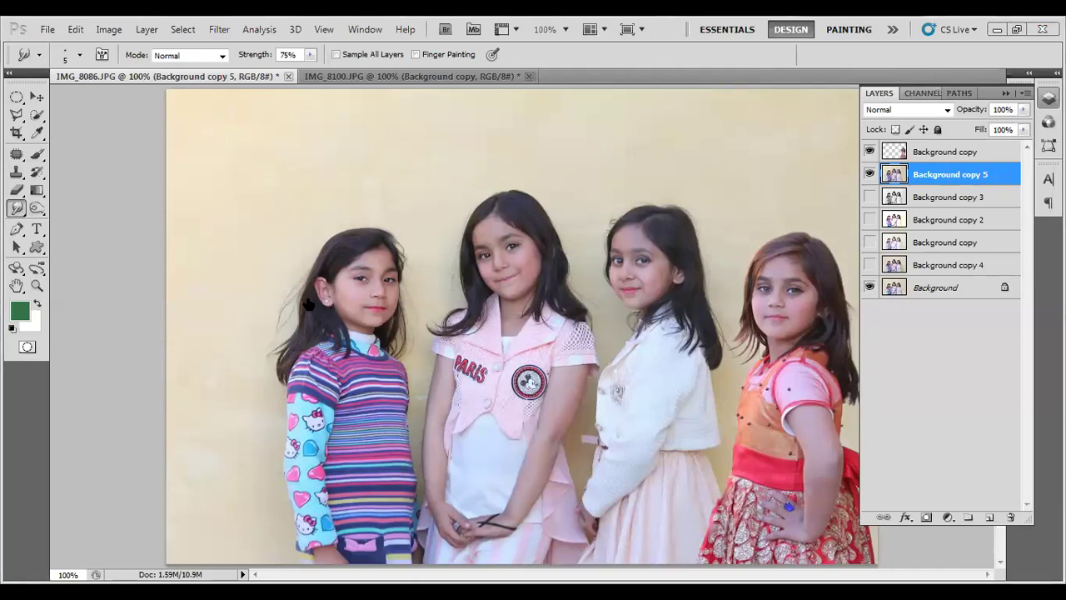
click(37, 116)
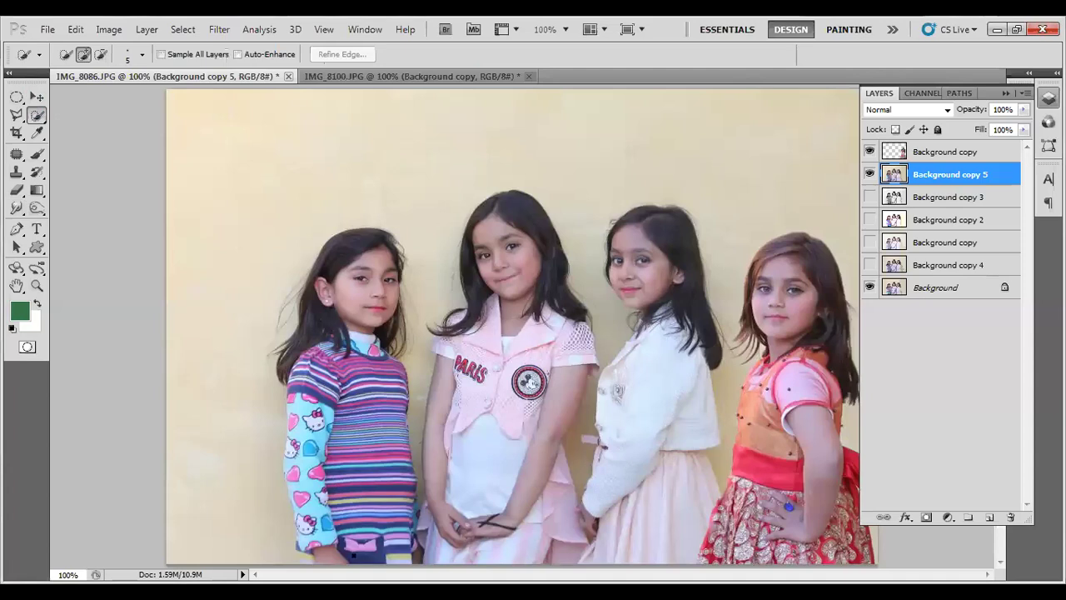
- With a 15 px Quick Selection brush, select the left, middle and white-jacket girls
click(144, 55)
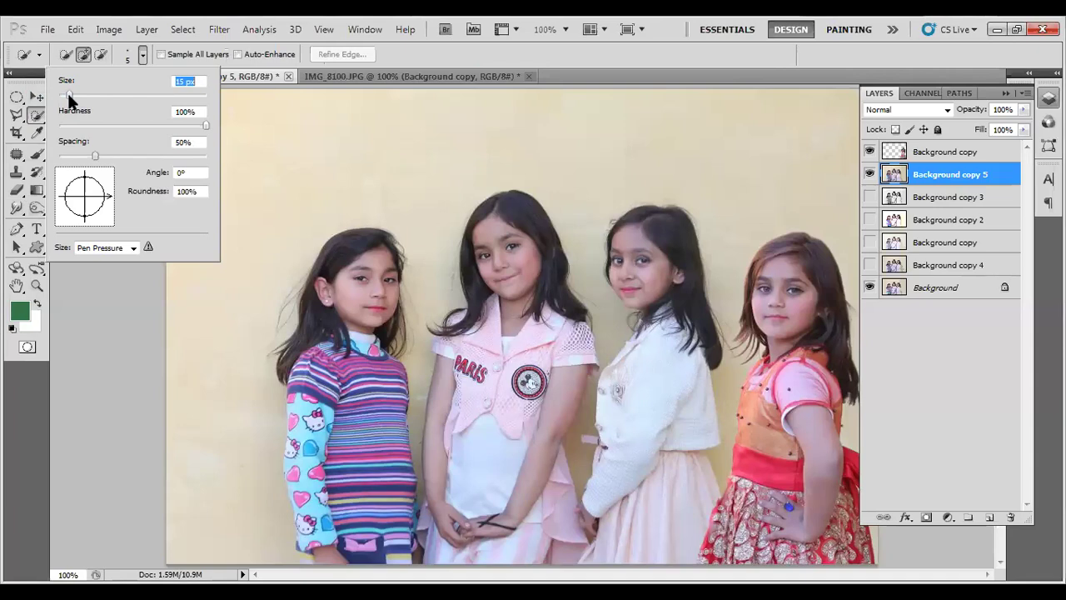
click(348, 556)
mouse_move(333, 466)
mouse_down()
mouse_move(315, 393)
mouse_move(310, 499)
mouse_up()
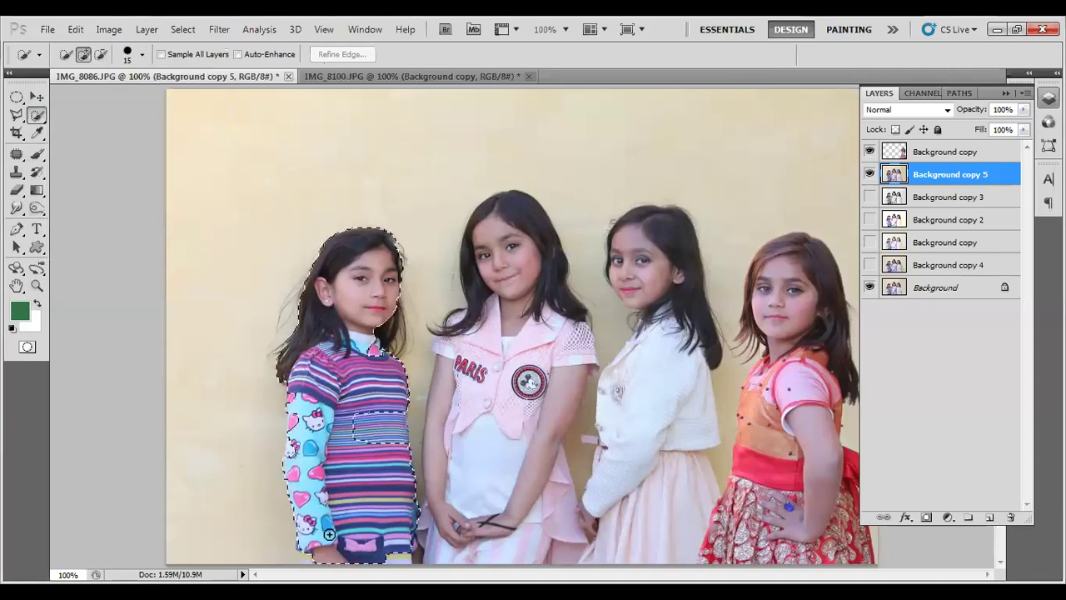
drag(435, 416, 503, 229)
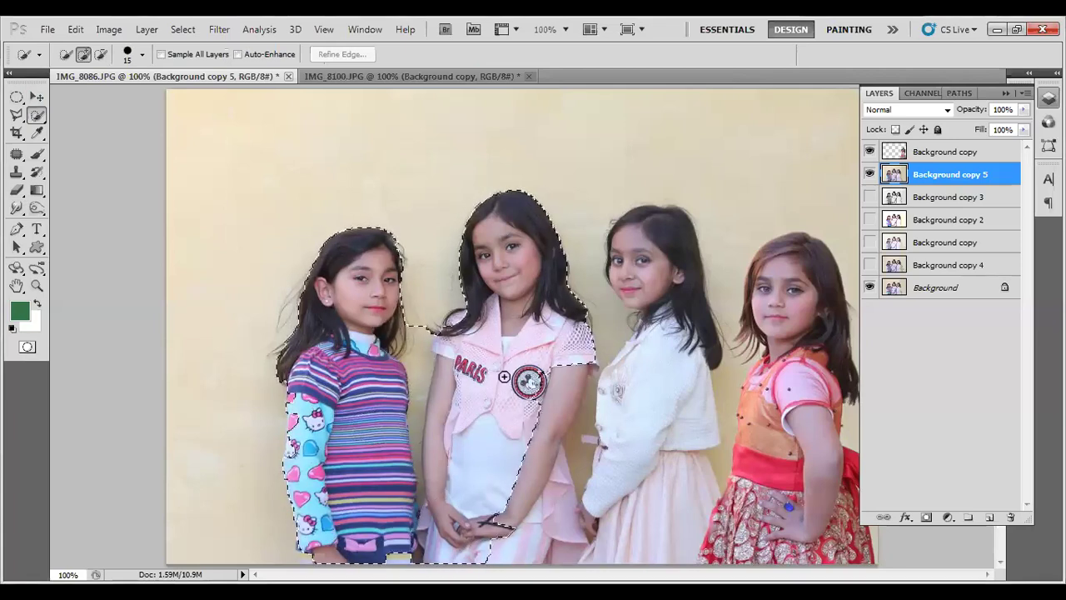
drag(640, 284, 666, 548)
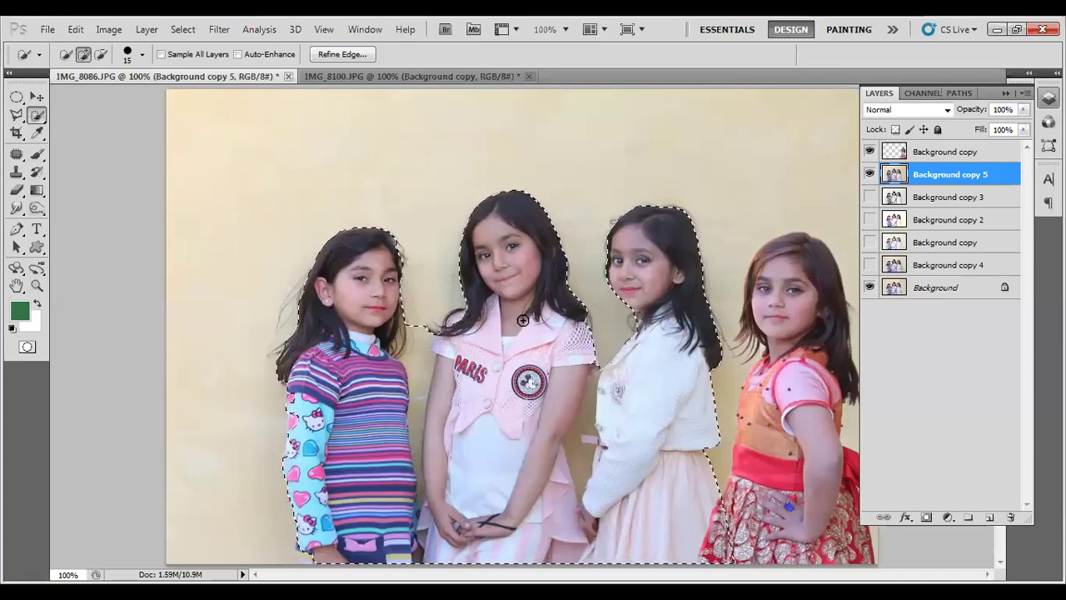
- Place Tree for Cropping.jpg into the document via File > Place
click(46, 28)
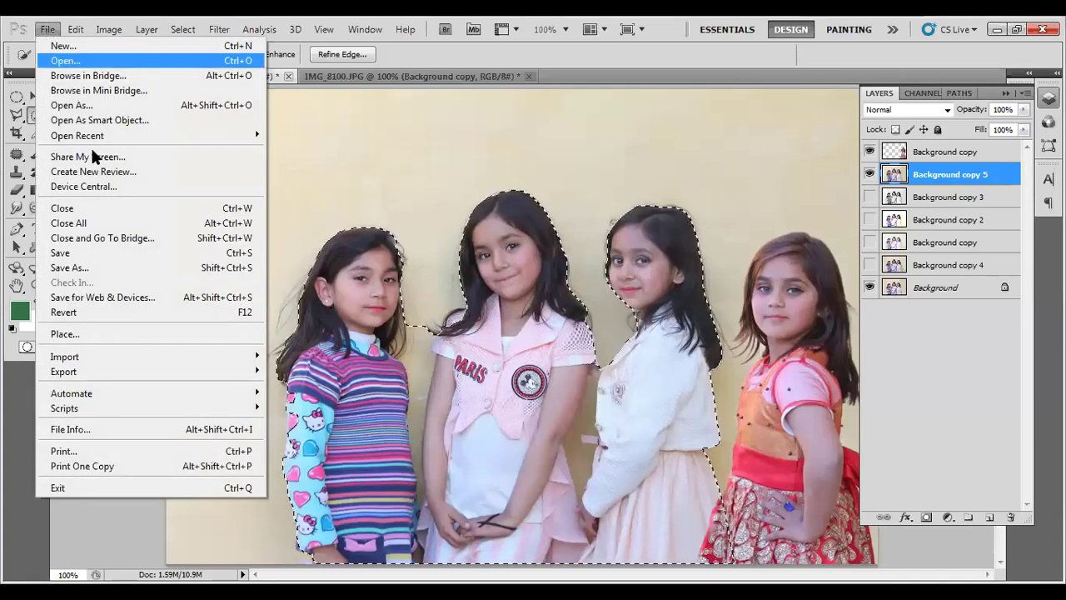
click(118, 333)
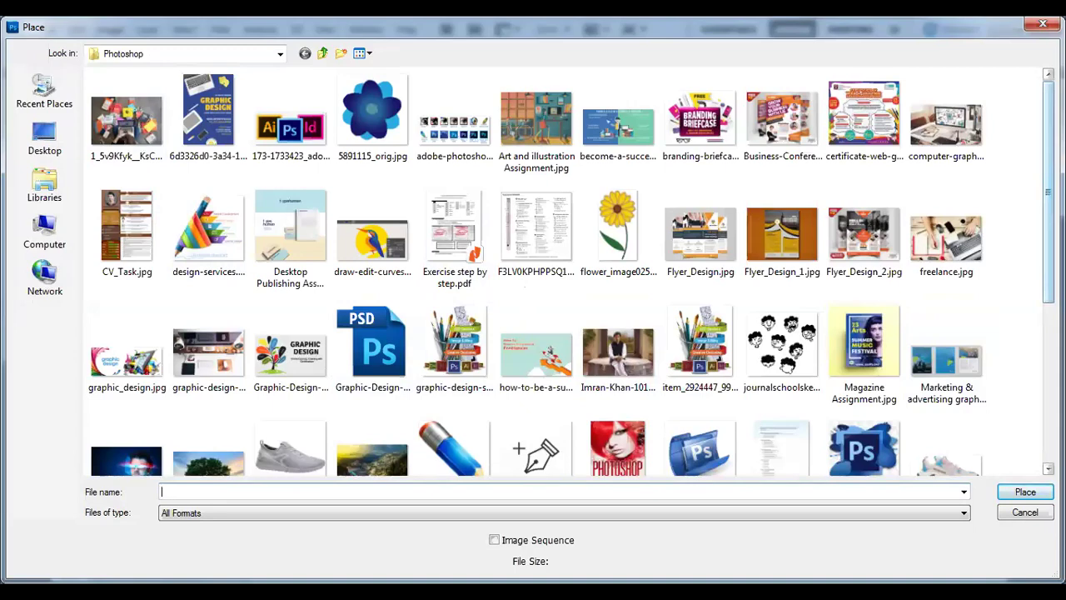
scroll(899, 375, down, 4)
scroll(900, 400, down, 1)
click(616, 310)
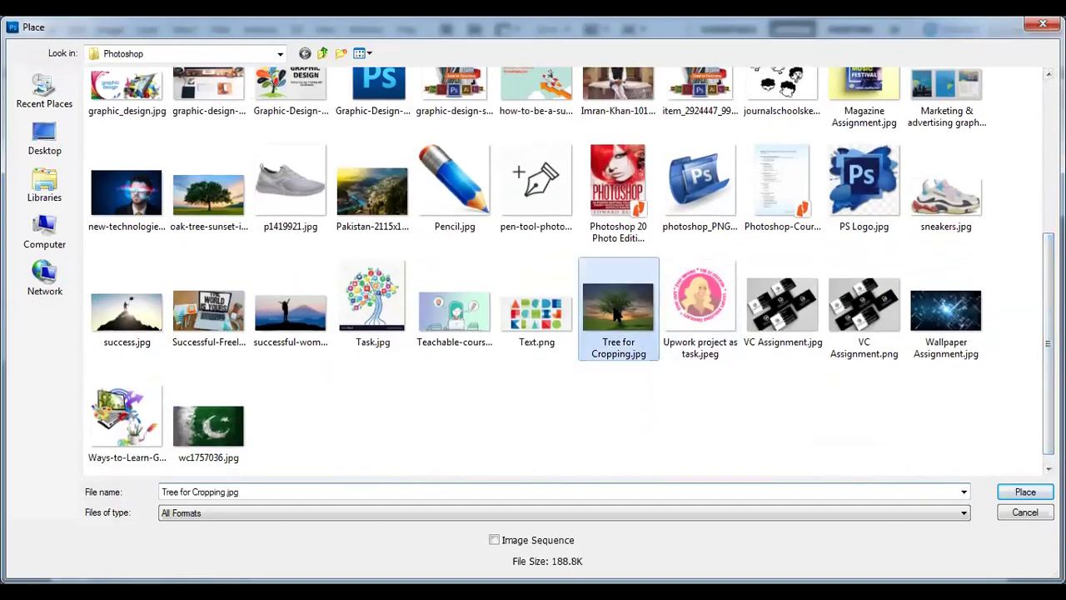
double_click(617, 312)
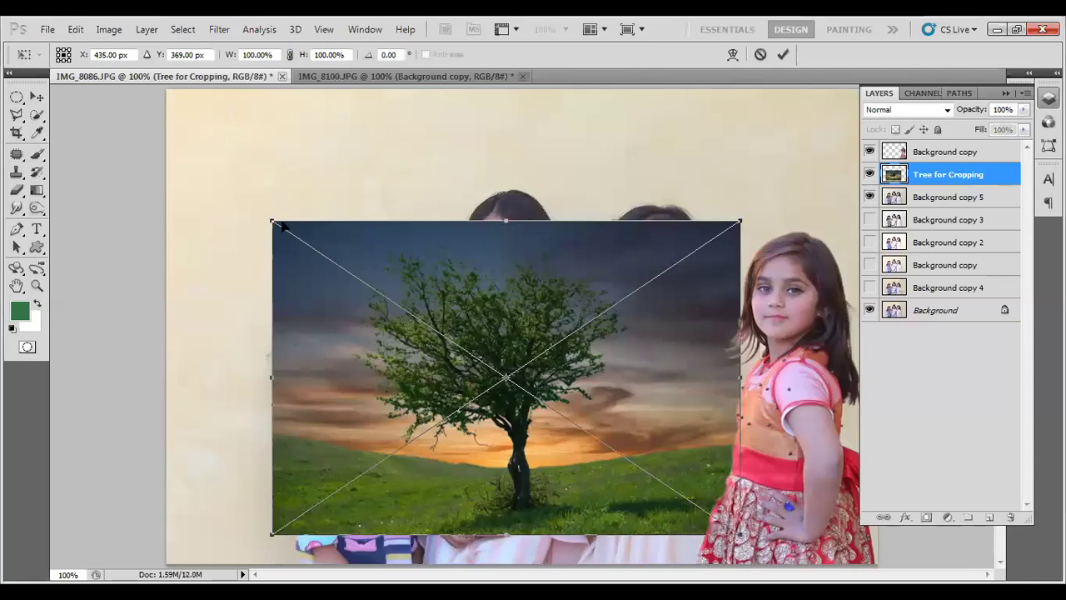
- Scale the tree image to 158.11%, nudge it slightly right and commit the placement
mouse_move(271, 219)
mouse_down()
mouse_move(224, 141)
mouse_move(150, 71)
mouse_up()
mouse_move(583, 189)
mouse_down()
mouse_move(587, 149)
mouse_move(613, 149)
mouse_up()
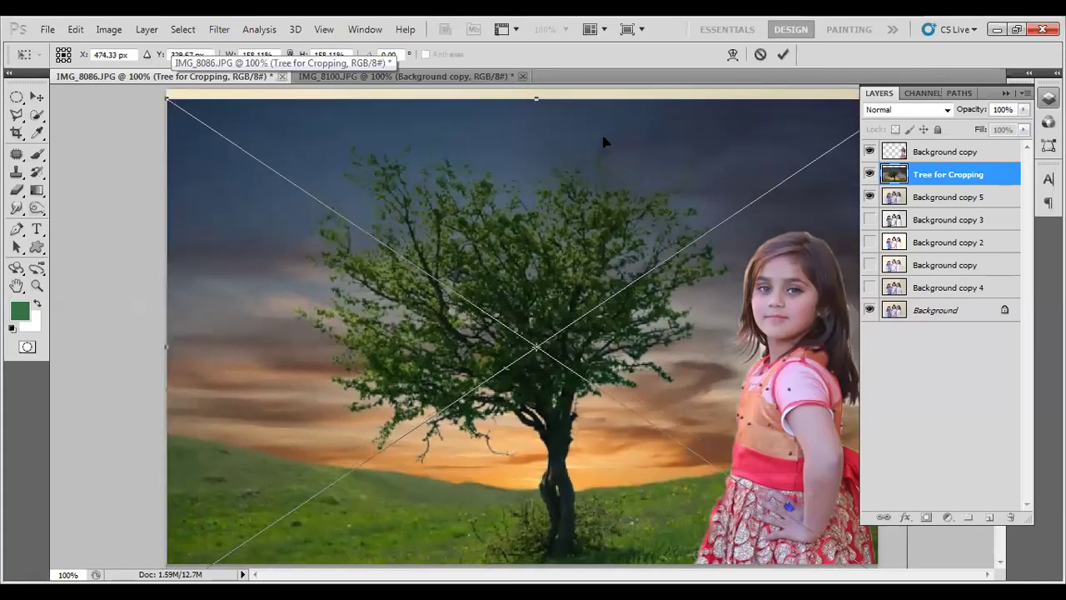
key(ctrl+z)
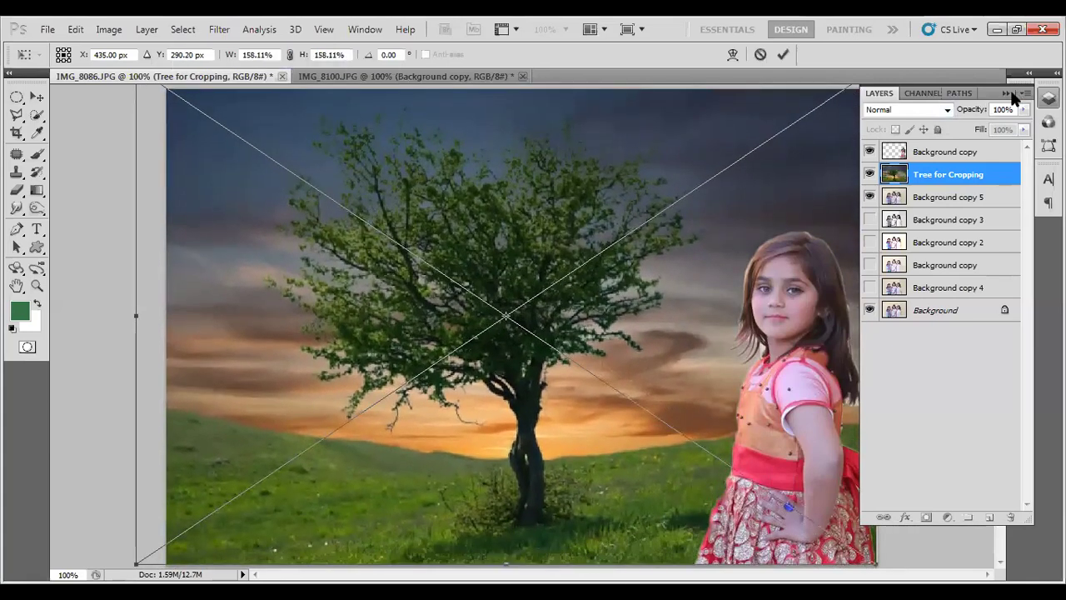
click(1006, 93)
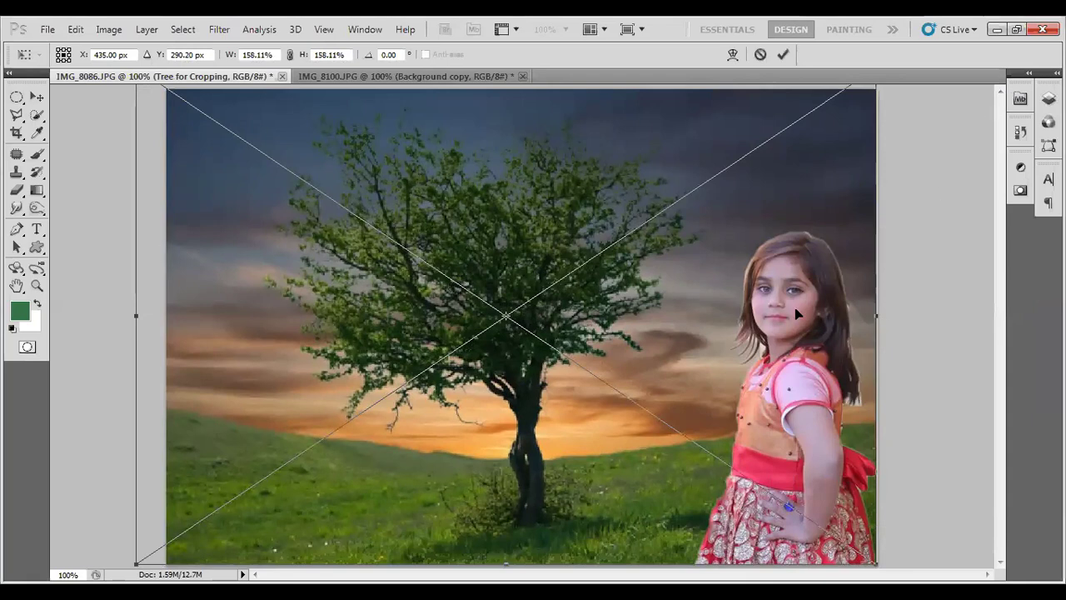
key(Right)
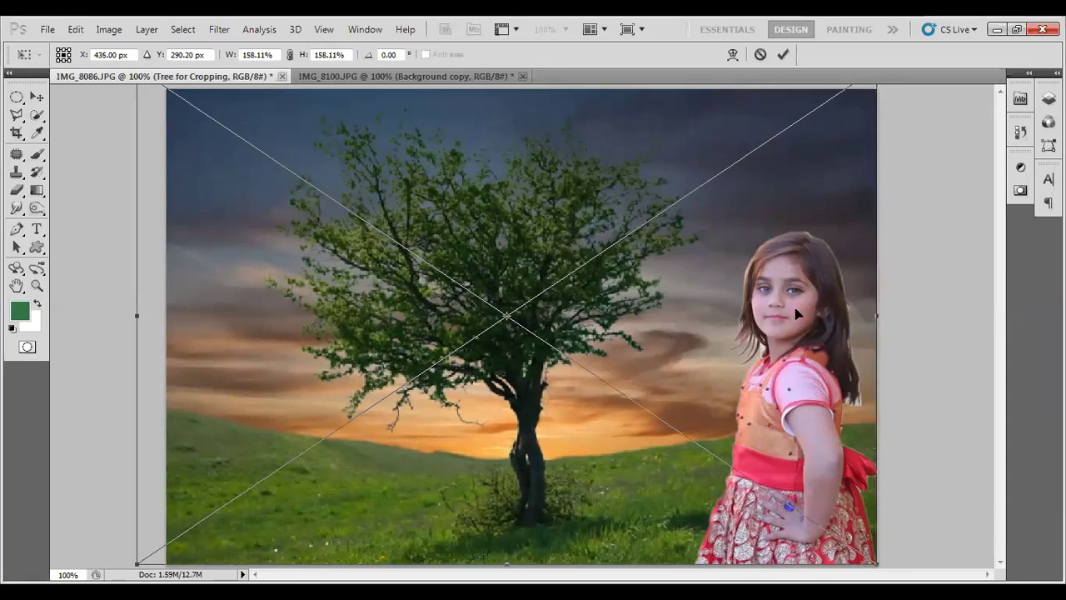
key(Right)
key(Right)
key(Right)
key(Right)
key(Return)
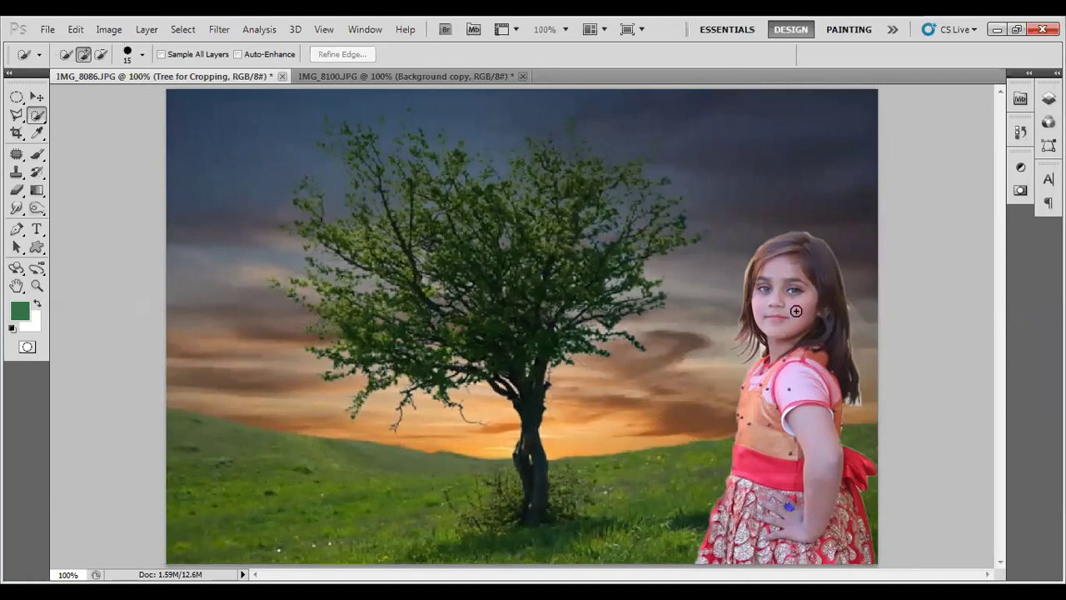
key(F7)
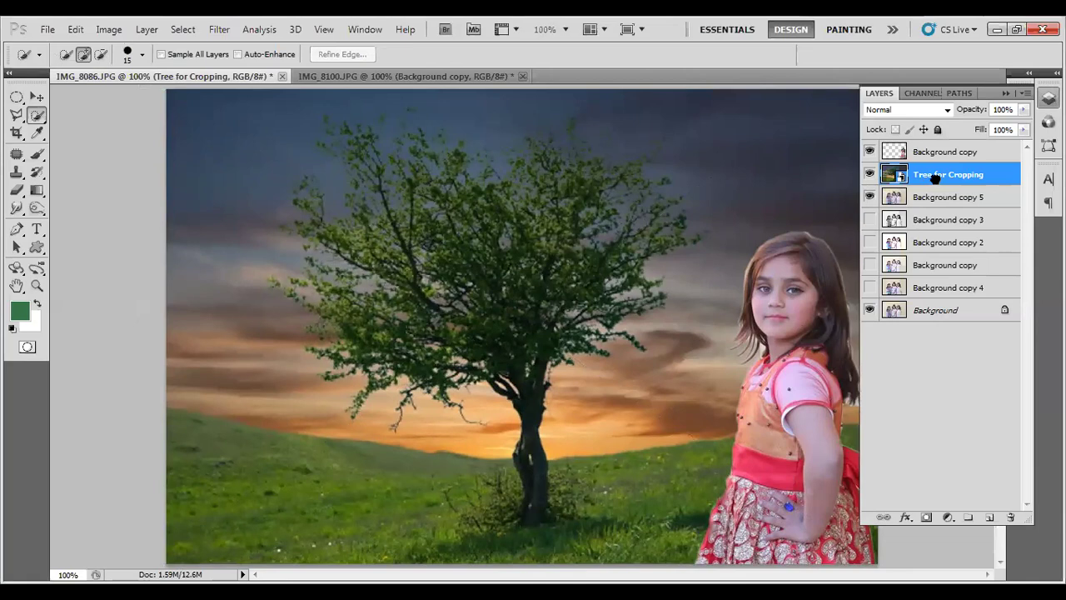
- Move Tree for Cropping just above the Background layer and try a quick selection of the wall
drag(927, 287, 927, 294)
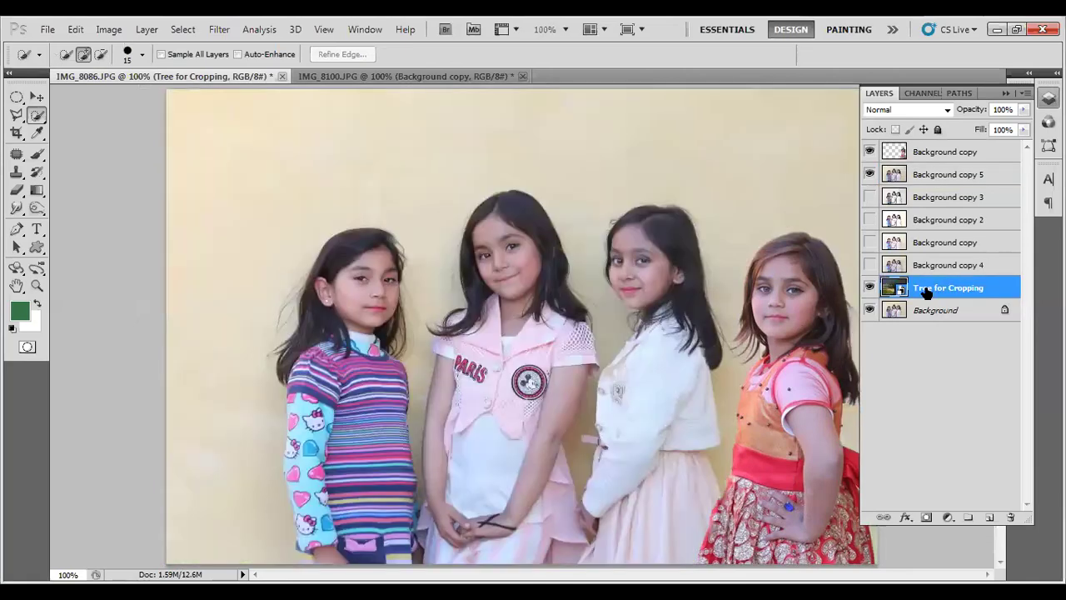
click(453, 402)
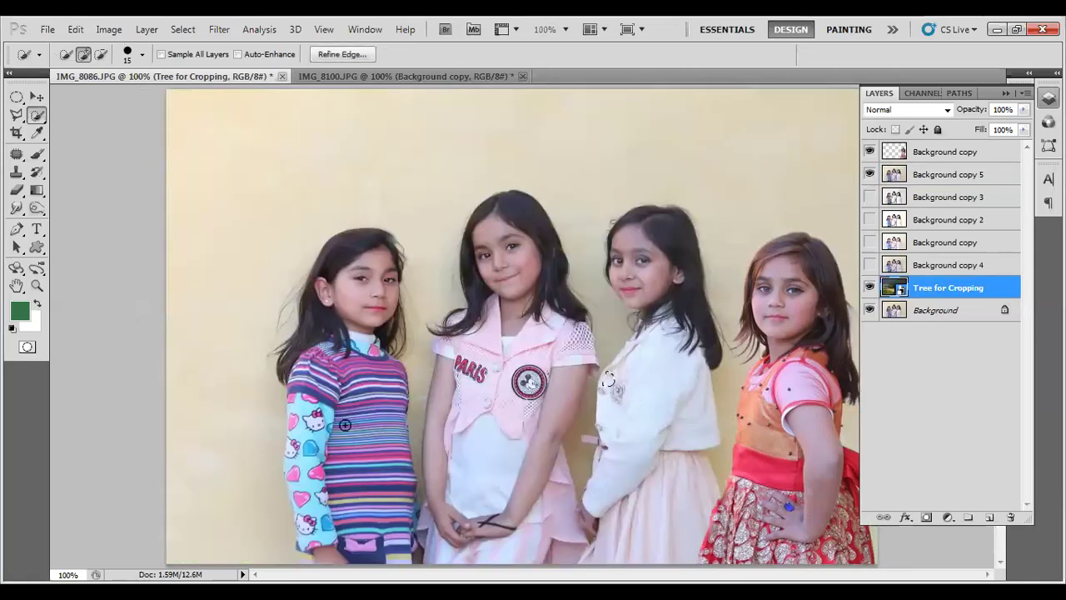
mouse_move(337, 550)
mouse_down()
mouse_move(388, 403)
mouse_move(752, 299)
mouse_up()
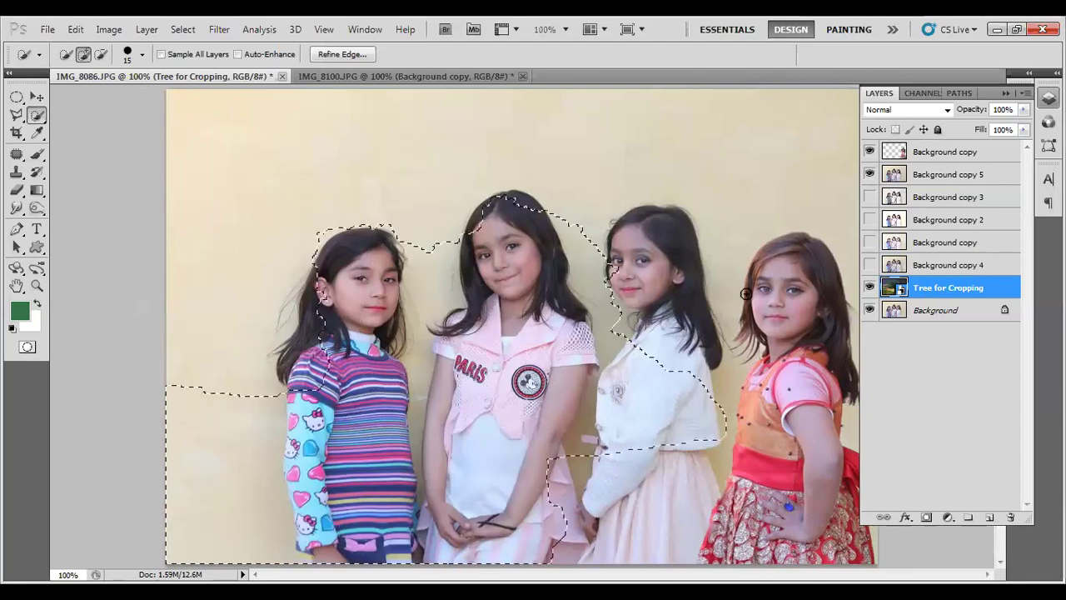
key(ctrl+d)
drag(178, 398, 882, 214)
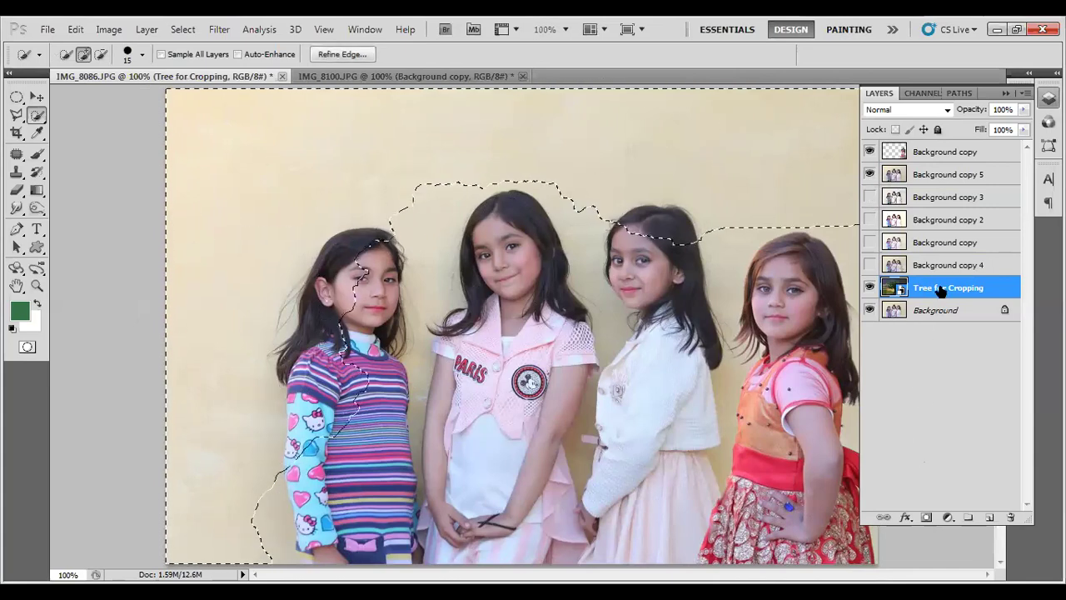
- Clear the trial selections and make Background copy 5 the active layer
click(1007, 94)
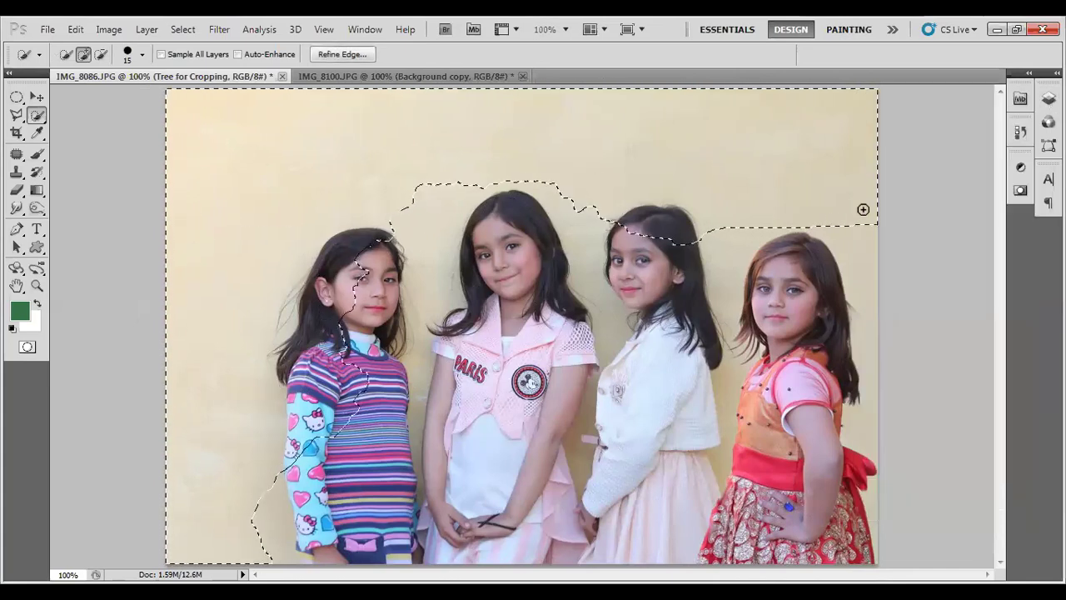
drag(883, 409, 574, 400)
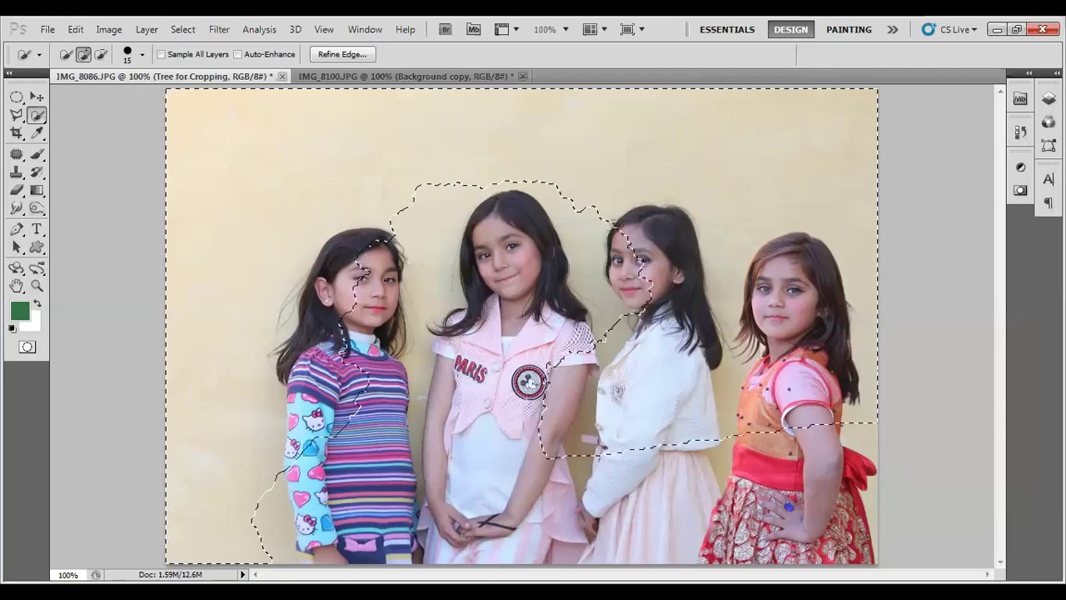
click(795, 531)
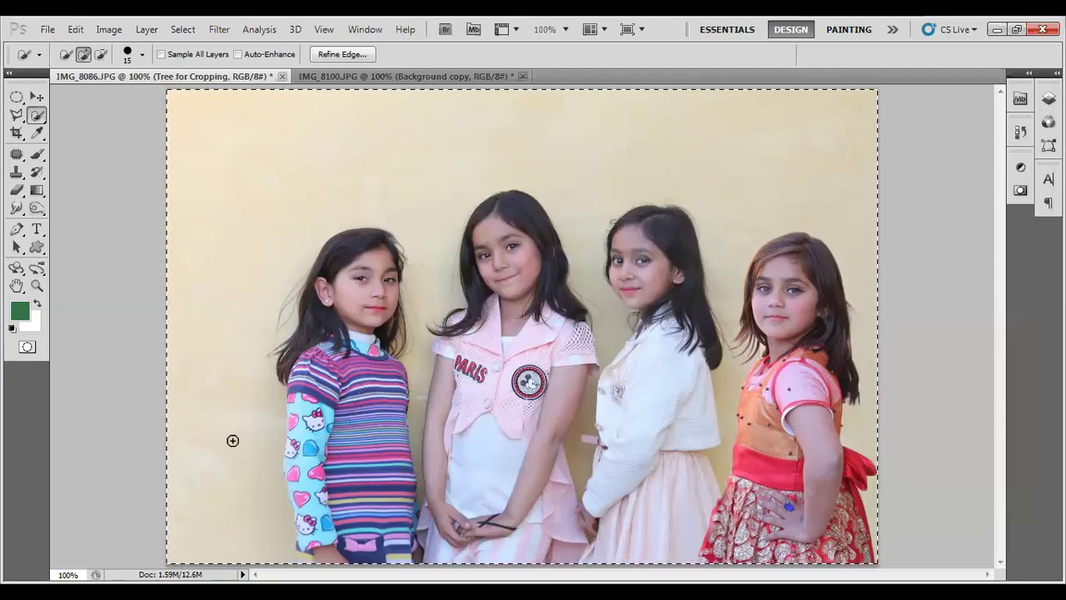
key(ctrl+d)
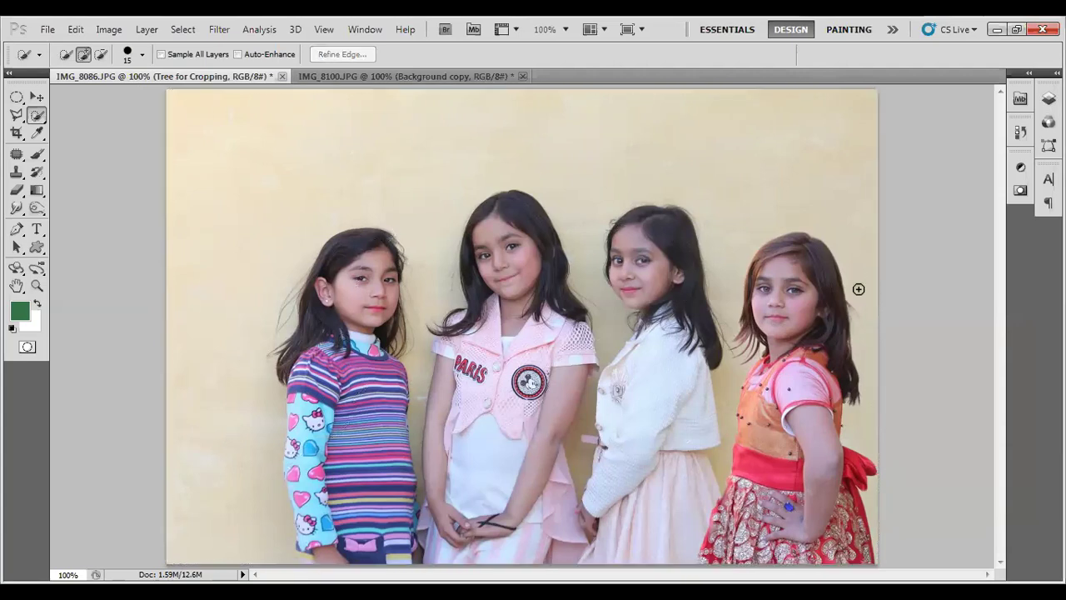
key(F7)
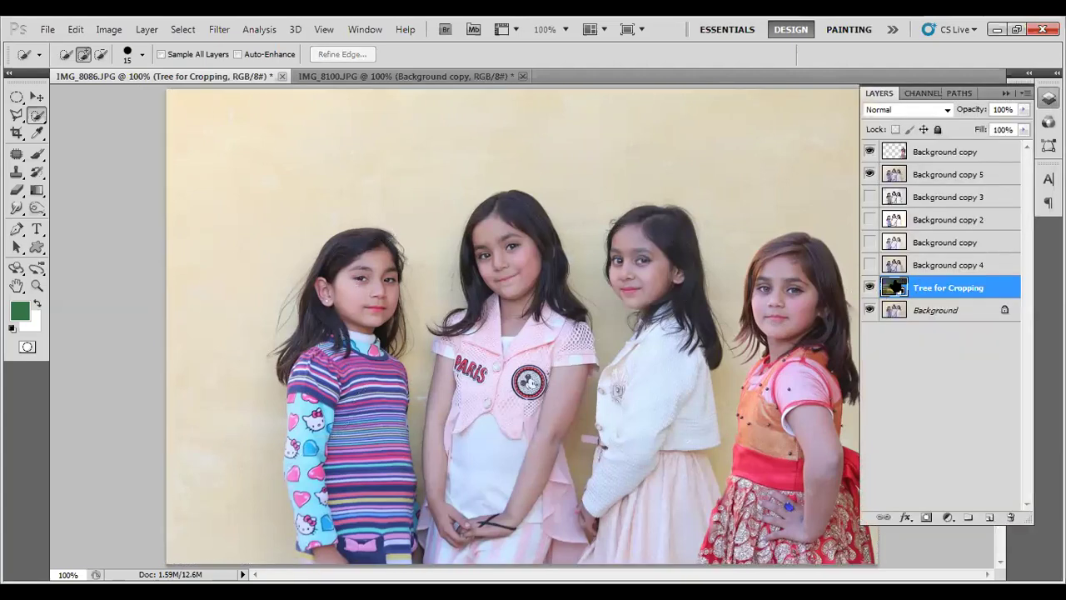
click(896, 177)
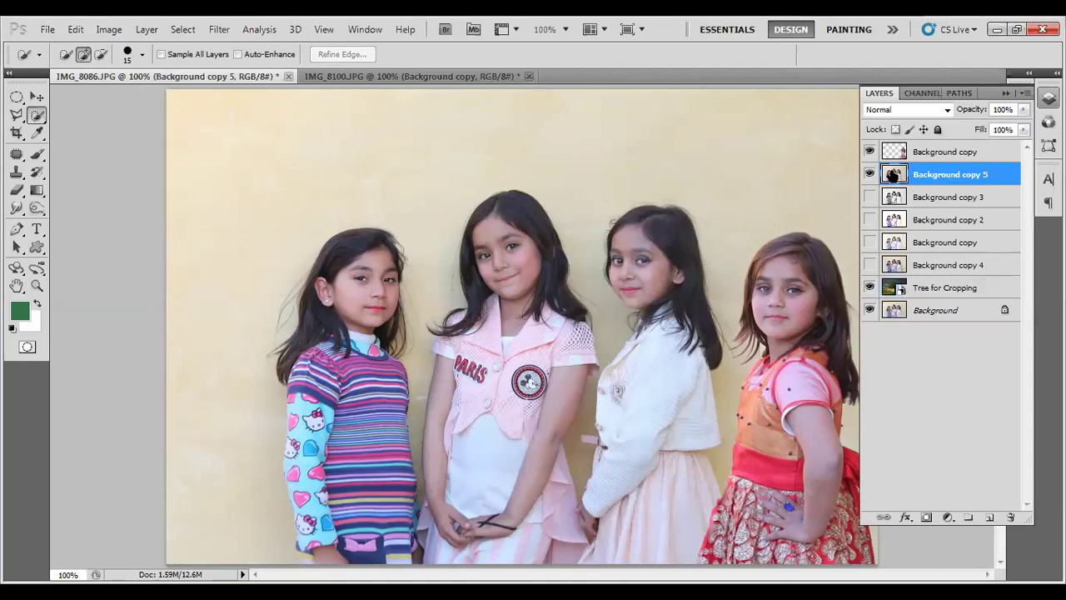
- Paint a quick selection over the yellow wall around and between the girls
click(1007, 93)
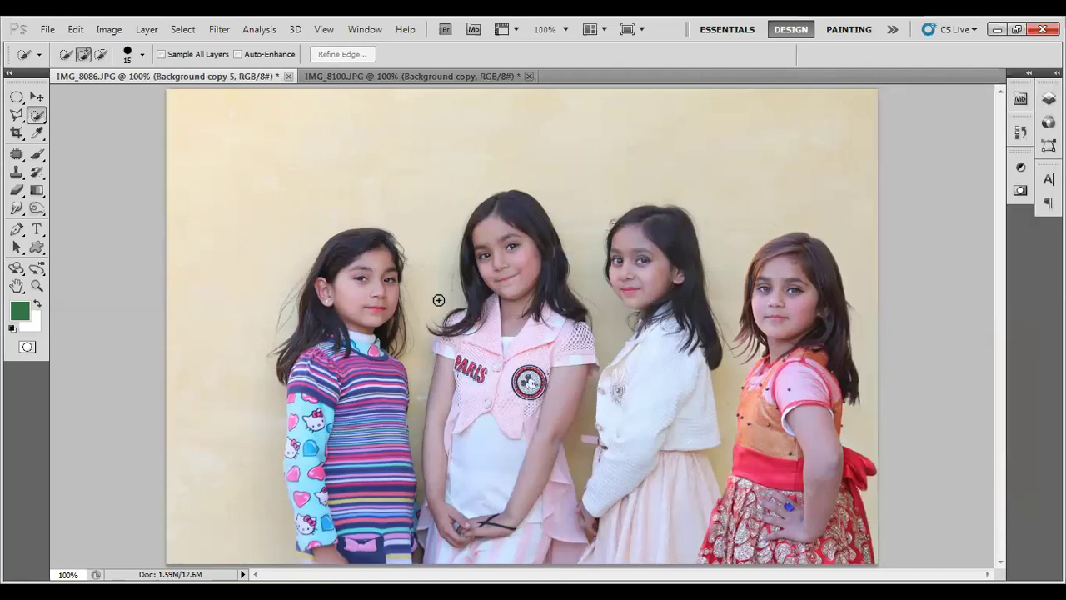
mouse_move(261, 445)
mouse_down()
mouse_move(822, 248)
mouse_move(833, 535)
mouse_up()
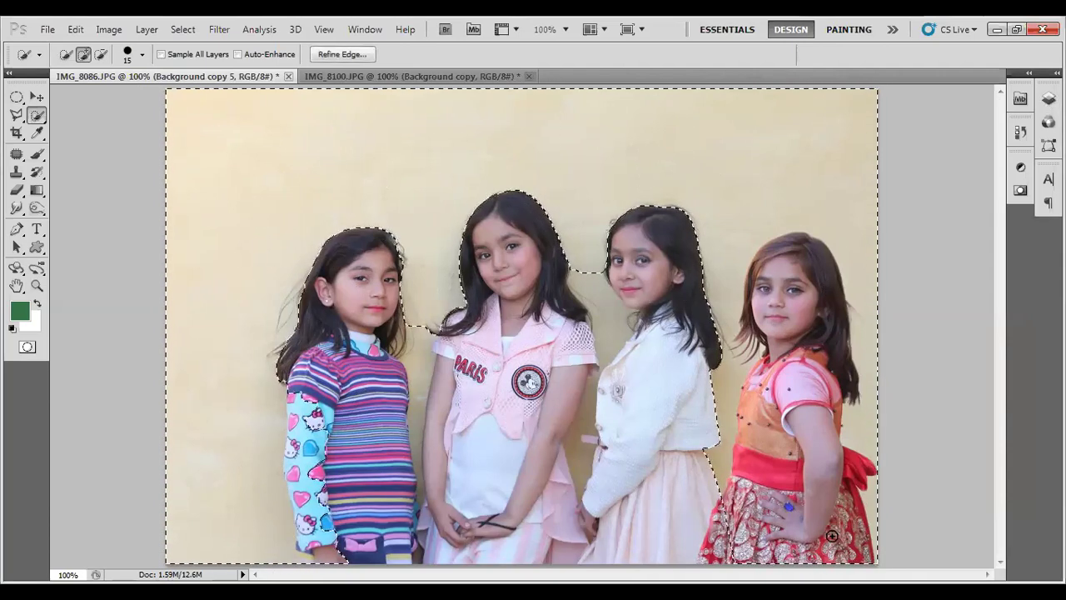
mouse_move(572, 346)
mouse_down()
mouse_move(607, 328)
mouse_move(595, 280)
mouse_up()
drag(434, 305, 418, 428)
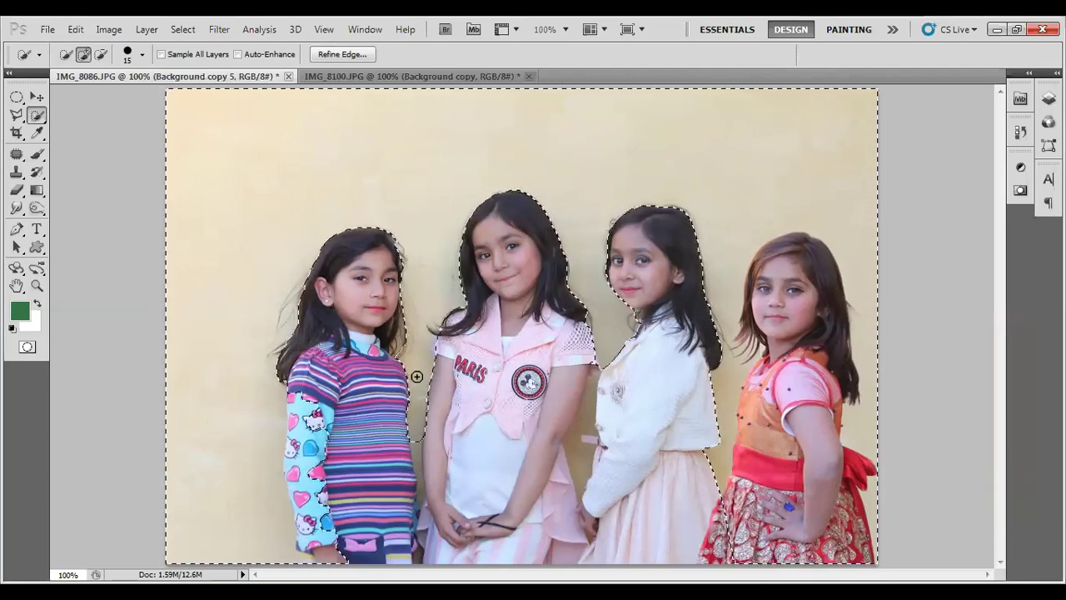
mouse_move(577, 444)
mouse_down()
mouse_move(575, 385)
mouse_move(587, 377)
mouse_move(550, 419)
mouse_up()
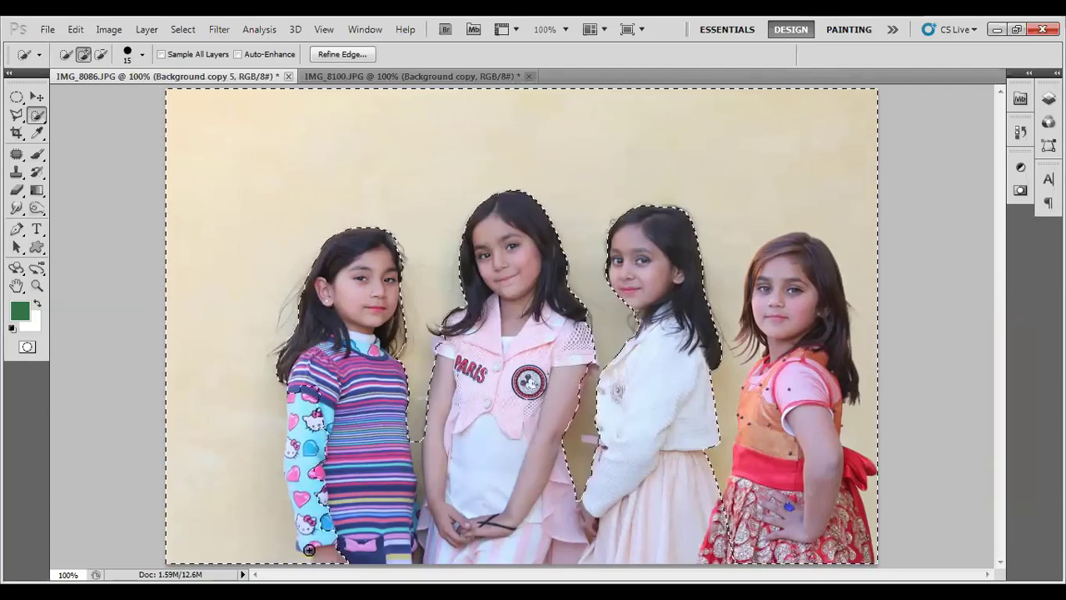
- Subtract the first girl's sleeve and tidy the edge along her sleeve, hair and lower left
drag(319, 377, 314, 443)
mouse_move(321, 567)
mouse_down()
mouse_move(308, 415)
mouse_move(309, 518)
mouse_up()
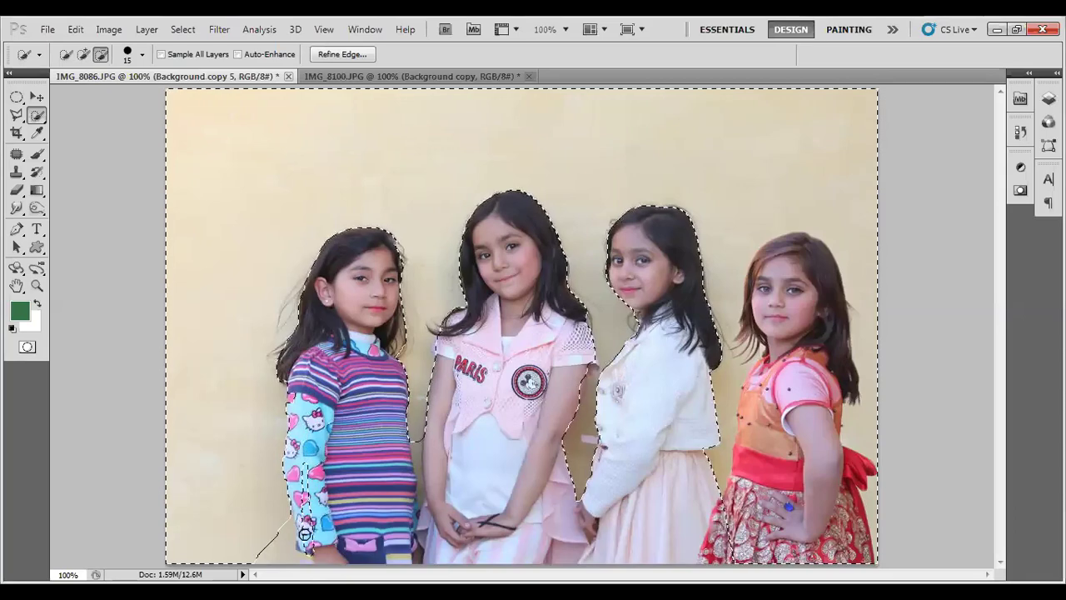
mouse_move(313, 436)
mouse_down()
mouse_move(323, 470)
mouse_move(324, 454)
mouse_up()
key(alt)
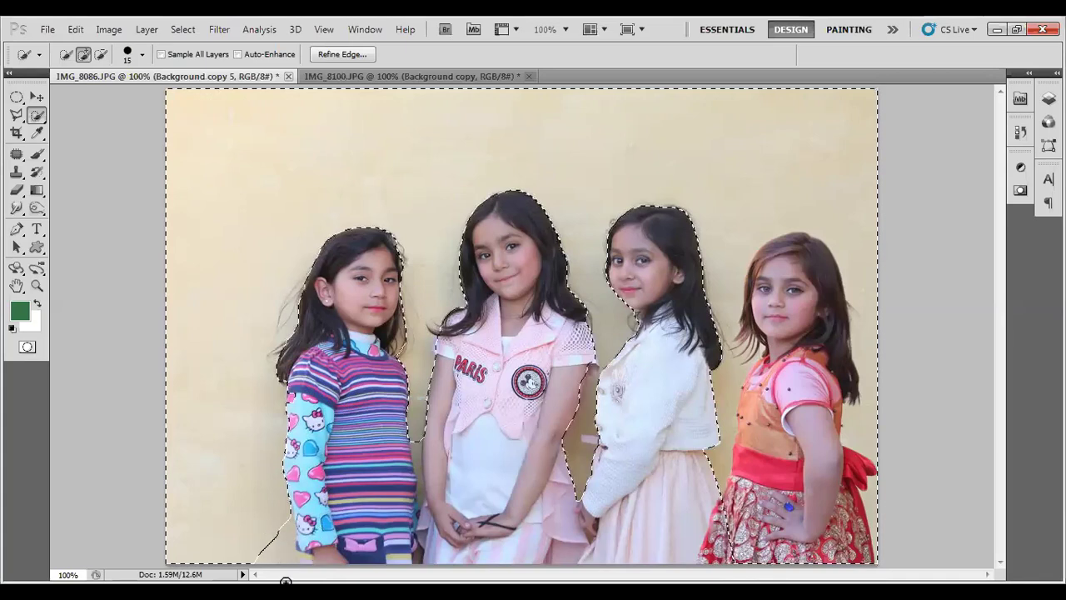
drag(281, 550, 285, 538)
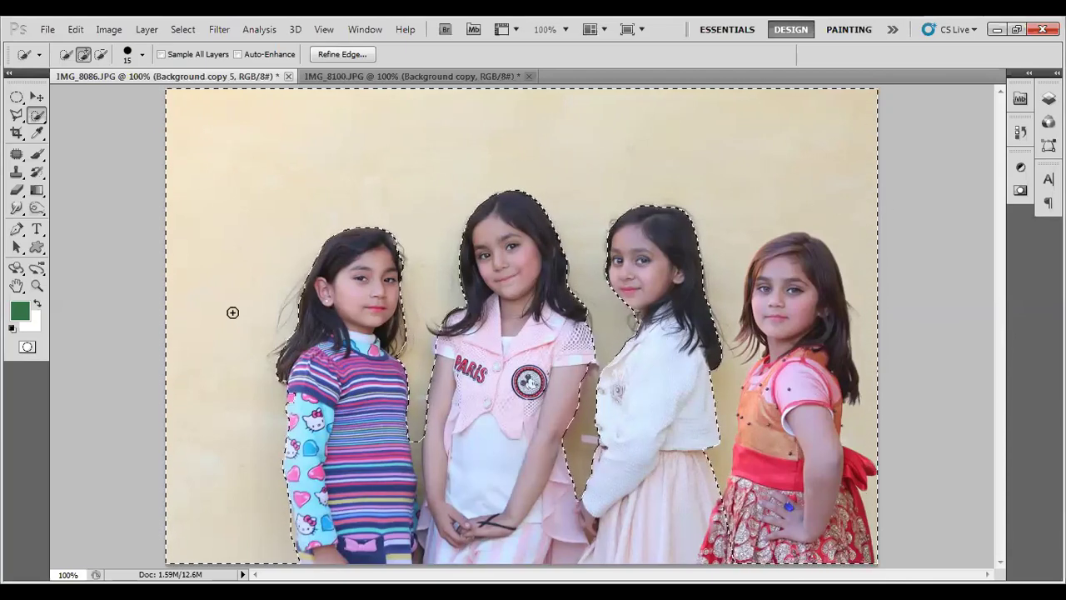
click(109, 29)
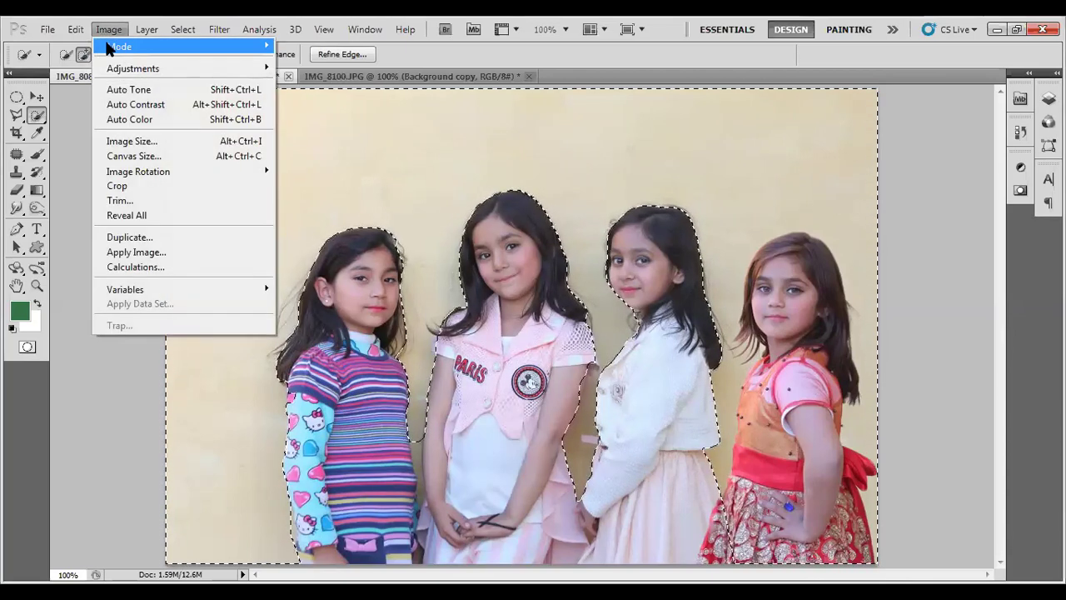
mouse_move(133, 68)
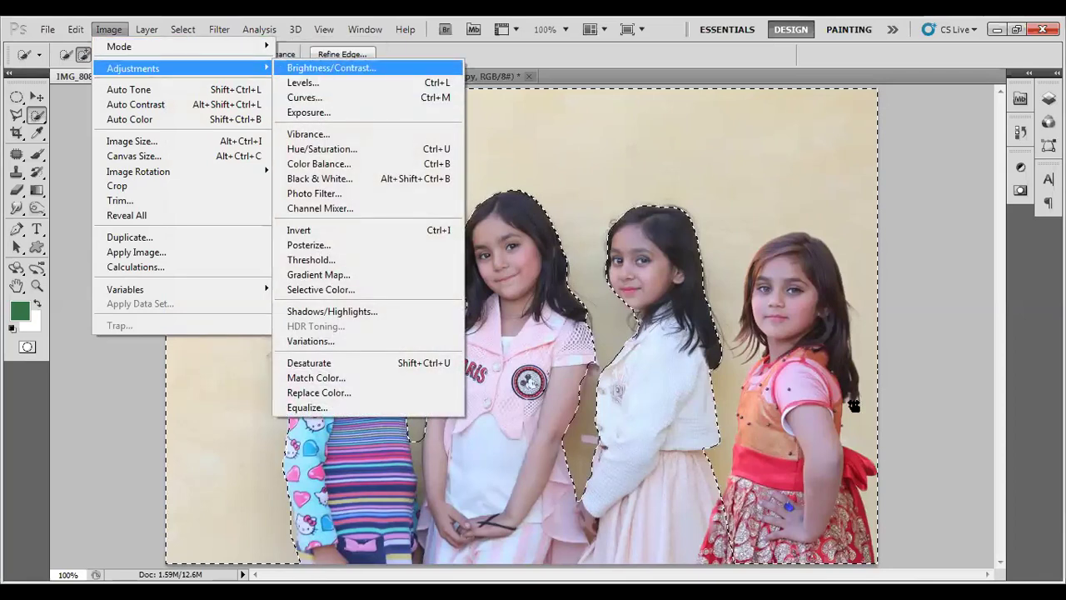
- Raise Brightness on the selected wall with Brightness/Contrast, then deselect
click(322, 69)
mouse_move(859, 380)
mouse_down()
mouse_move(849, 380)
mouse_move(915, 388)
mouse_up()
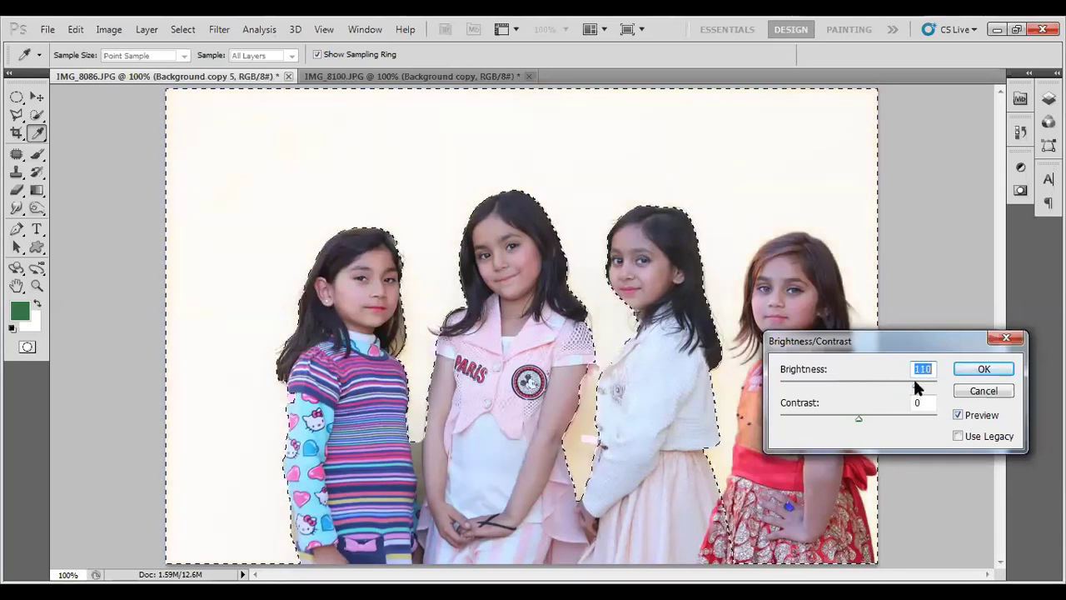
click(970, 367)
key(ctrl+d)
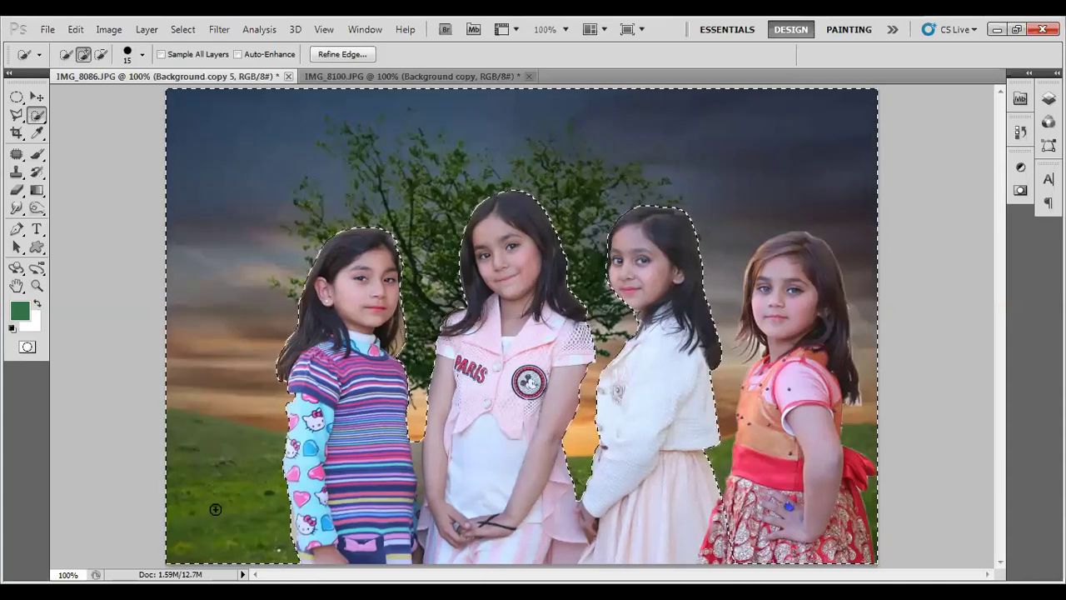
- Shift the three left girls about 58 px left with the Move tool
key(ctrl+d)
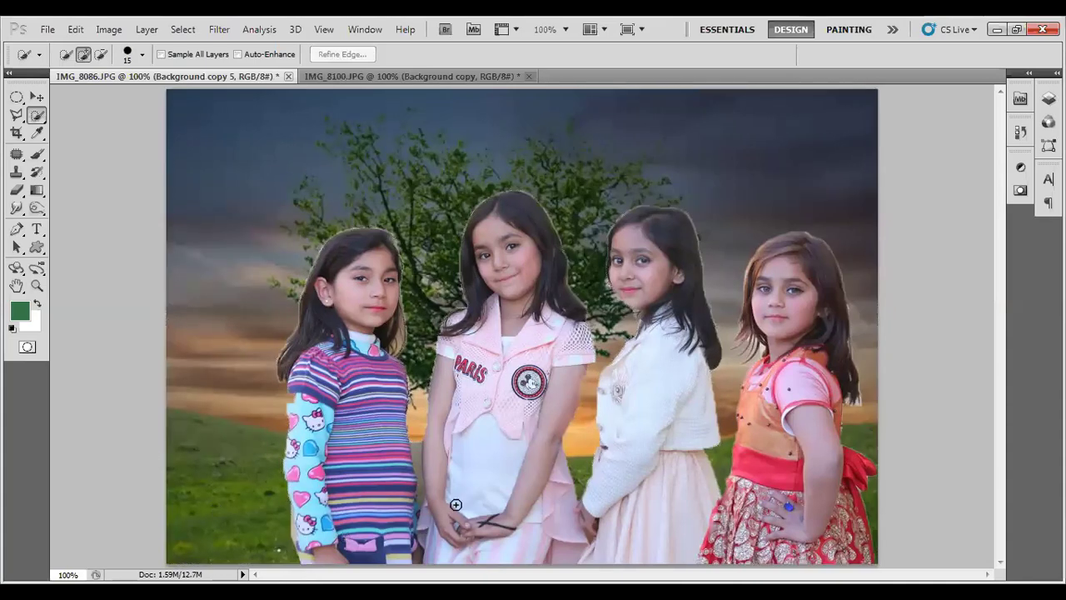
key(v)
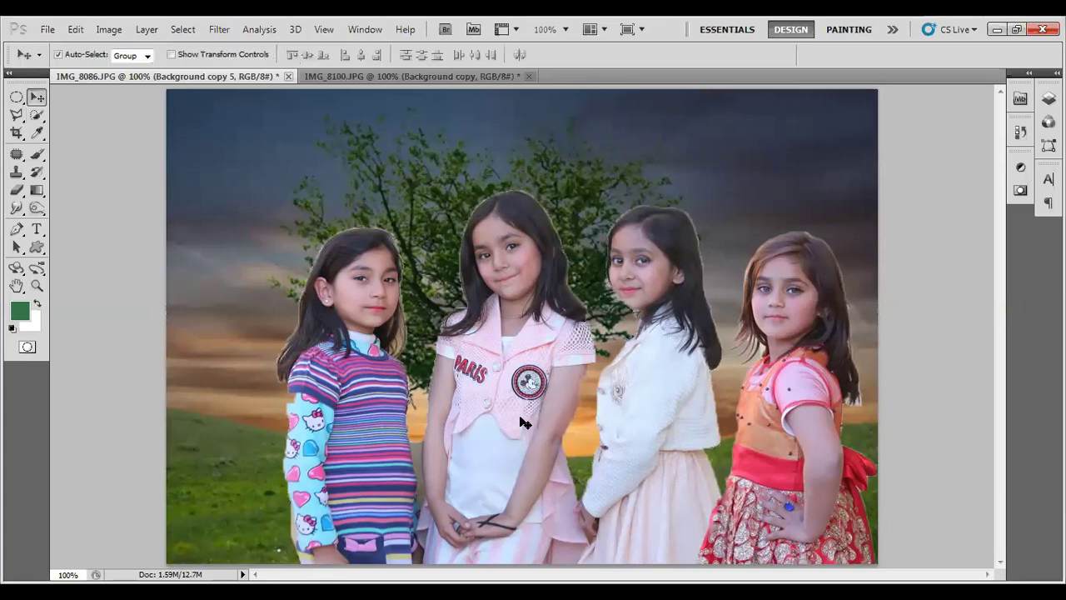
drag(507, 410, 472, 410)
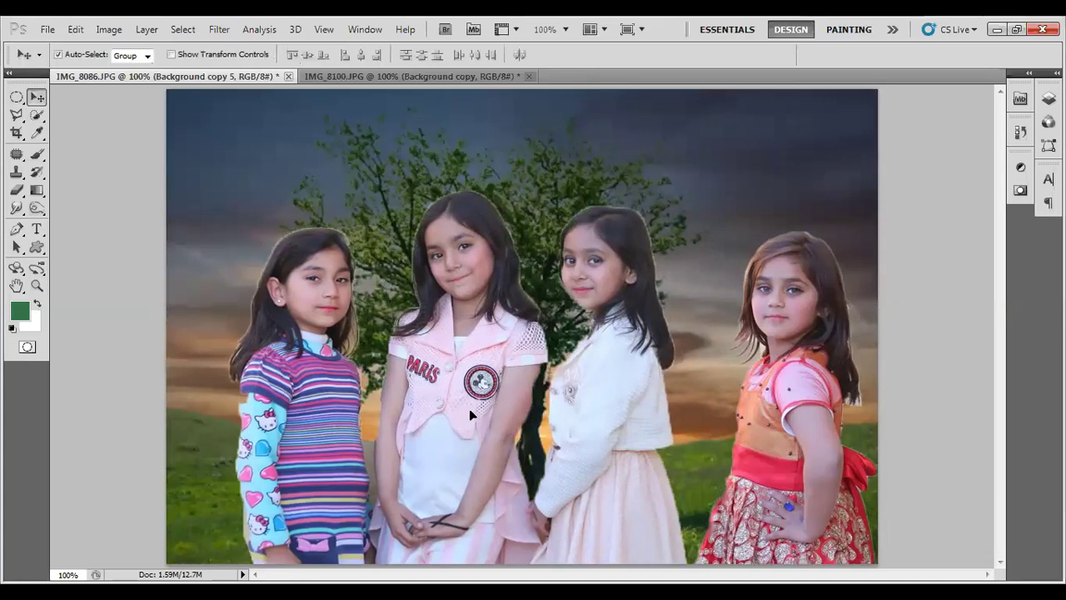
- Put the right girl's layer below Background copy 5 and move her about 88 px left
click(773, 449)
key(F7)
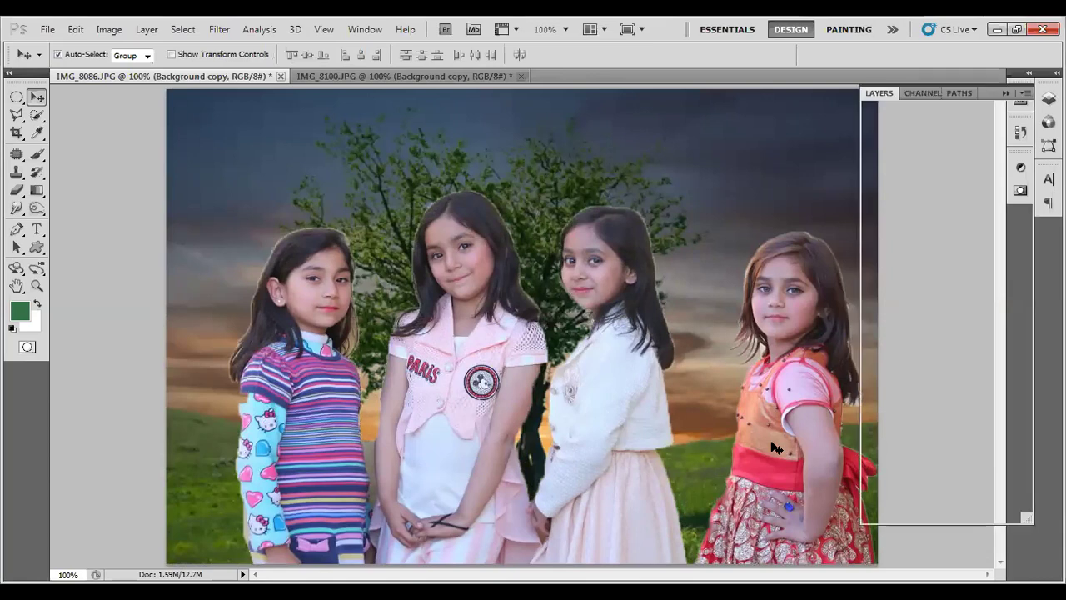
drag(940, 158, 939, 185)
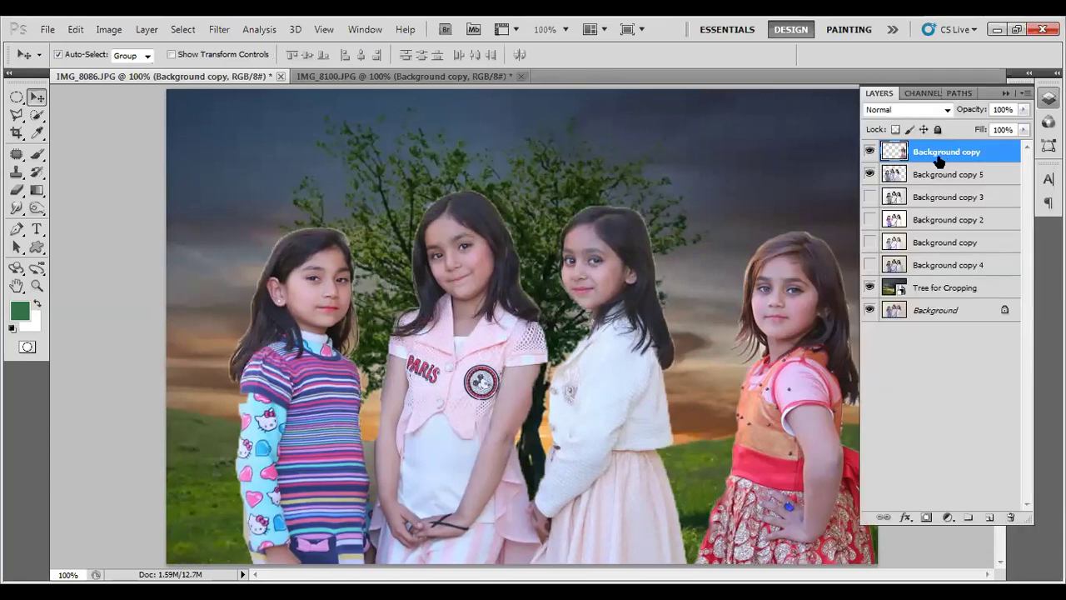
drag(760, 394, 713, 403)
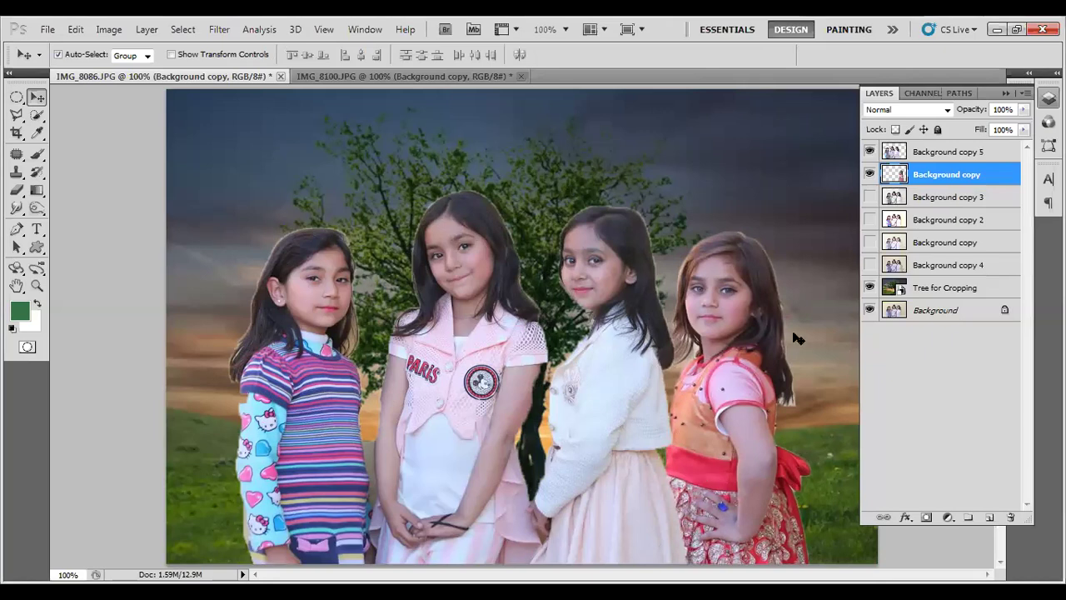
click(949, 288)
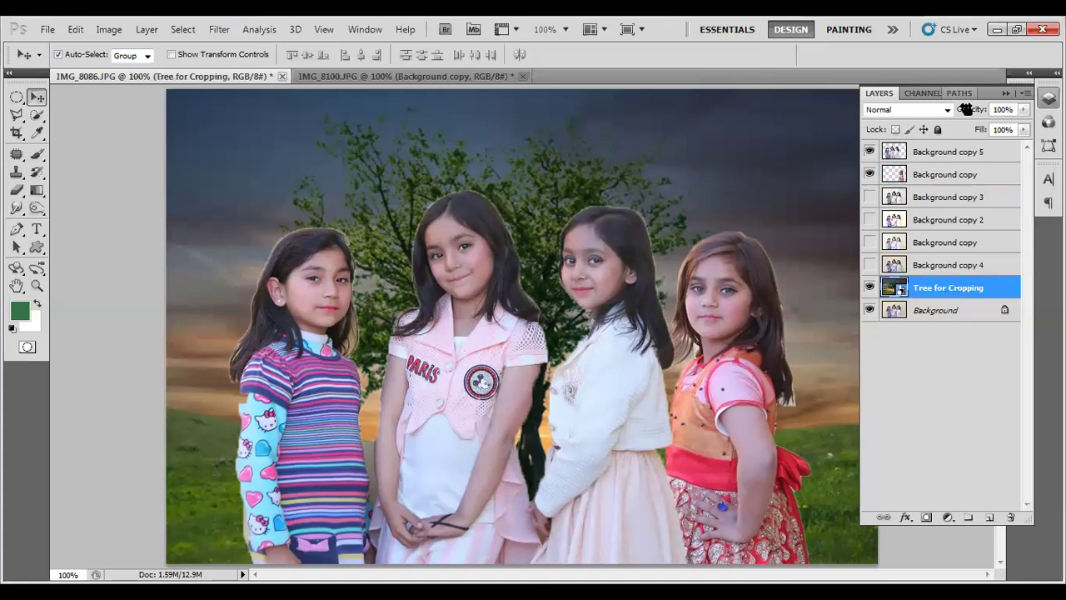